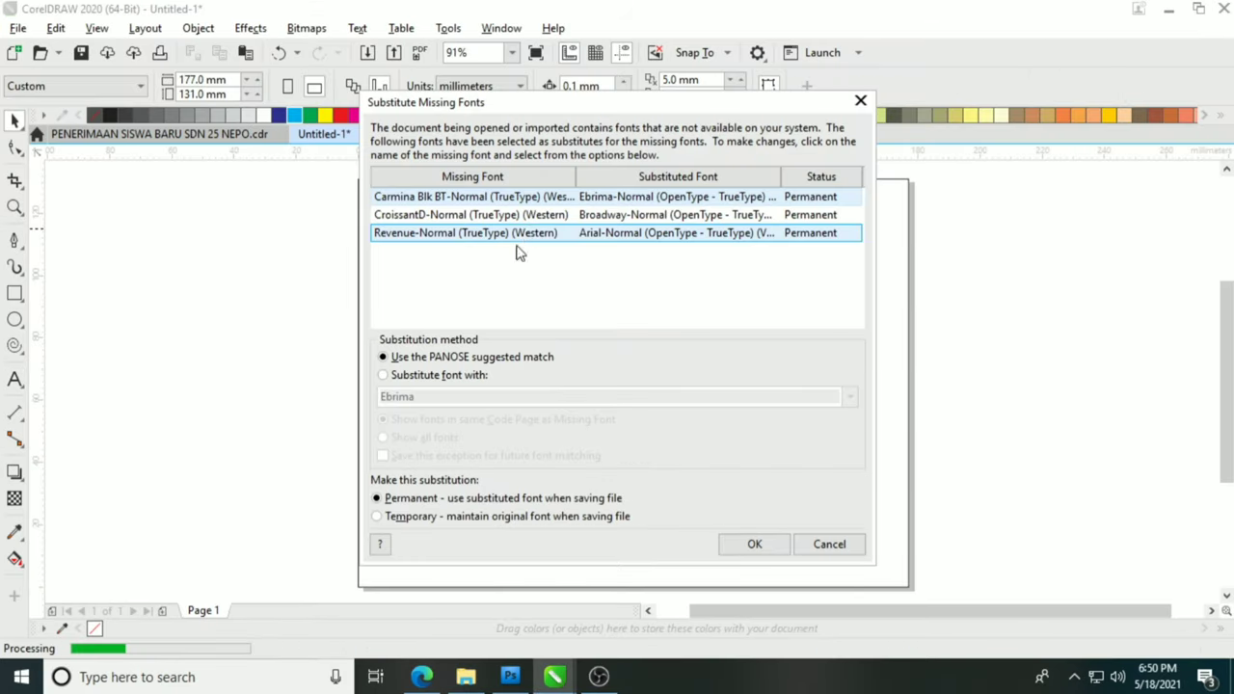
# Accept the suggested substitutions for the missing fonts and ungroup the opened graduation banner's artwork.
pyautogui.click(754, 544)
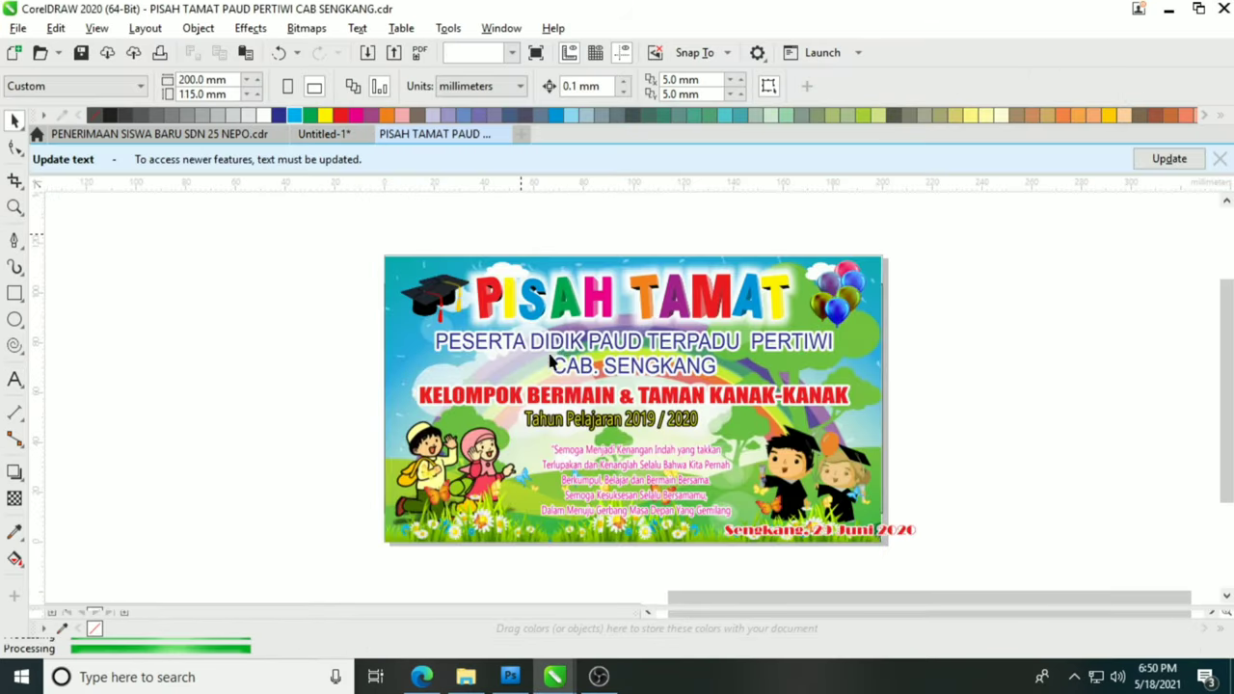
pyautogui.click(562, 287)
pyautogui.hotkey('ctrl', 'u')
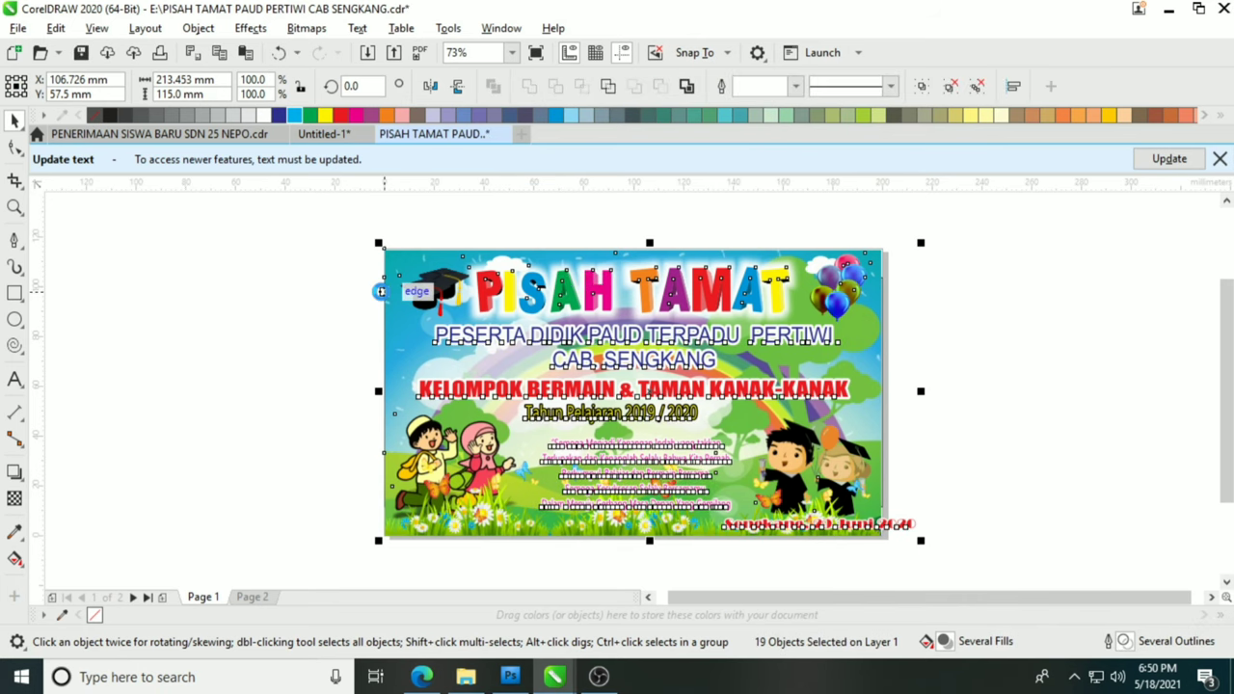
# Paste the banner artwork into the Untitled-1 document and place it, ungrouped, on the empty area beside the page.
pyautogui.click(338, 139)
pyautogui.scroll(-3, 574, 278)
pyautogui.hotkey('ctrl', 'v')
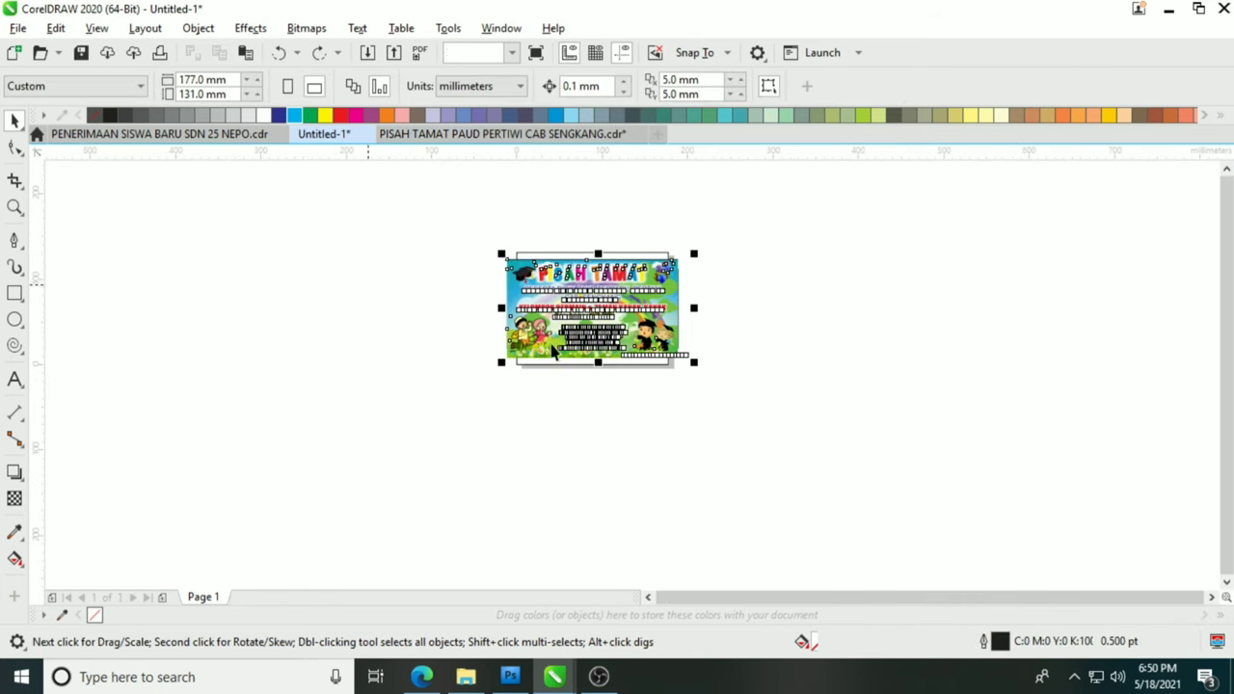
pyautogui.moveTo(549, 286); pyautogui.dragTo(316, 286)
pyautogui.scroll(2, 374, 283)
pyautogui.press('Escape')
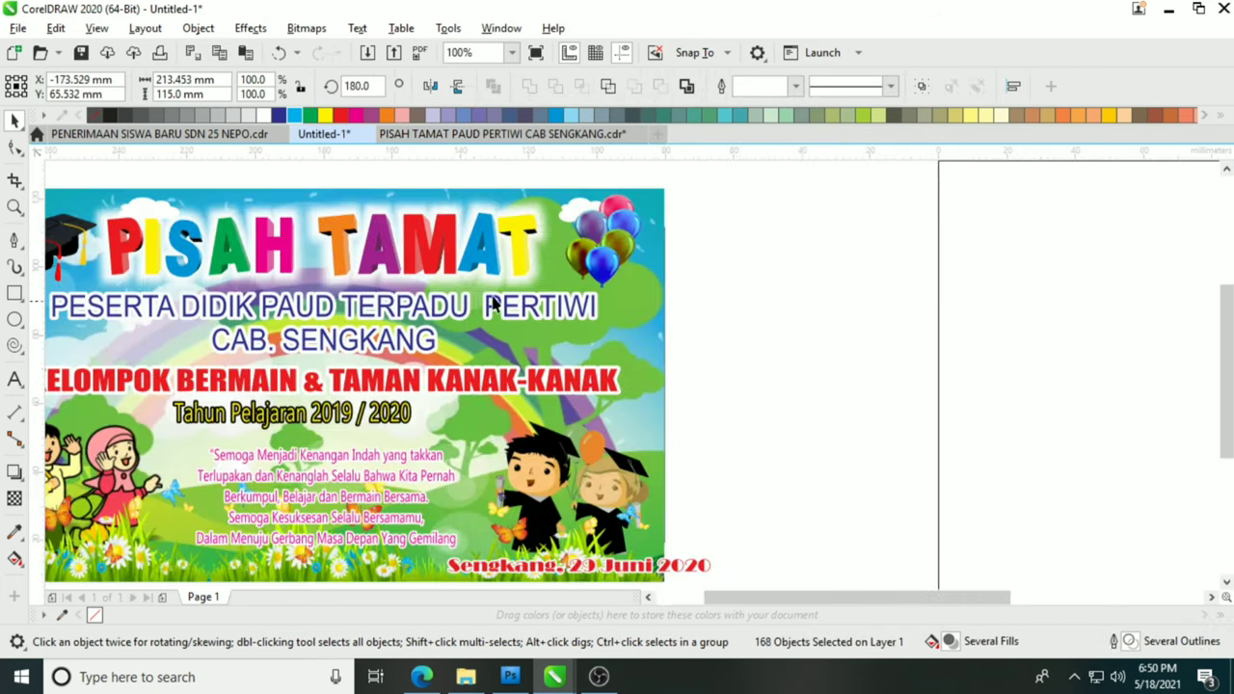
# Group the PISAH TAMAT title pieces and centre the title horizontally on the blank page's frame.
pyautogui.scroll(-1, 430, 270)
pyautogui.click(431, 272)
pyautogui.moveTo(499, 283); pyautogui.dragTo(505, 289)
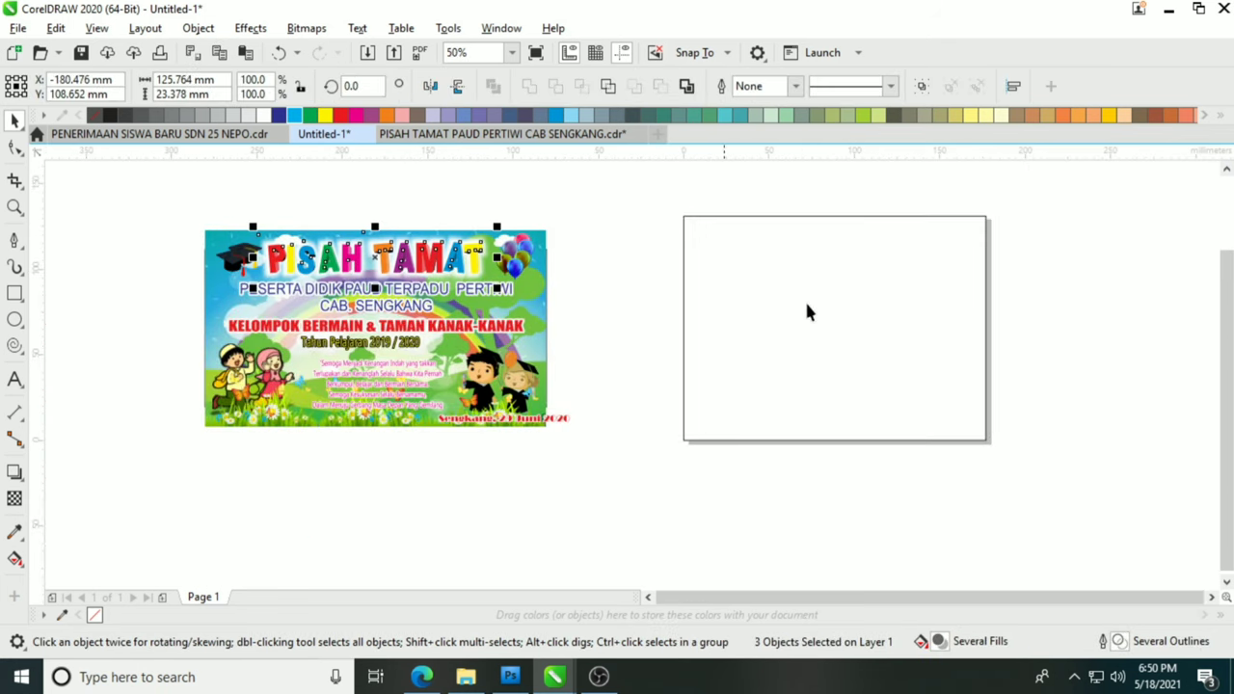
pyautogui.hotkey('ctrl', 'g')
pyautogui.keyDown('shift'); pyautogui.click(804, 298); pyautogui.keyUp('shift')
pyautogui.press('c')
# Scale the PISAH TAMAT title down so it leaves room on both sides near the page's upper edge.
pyautogui.click(630, 196)
pyautogui.scroll(1, 868, 242)
pyautogui.click(869, 249)
pyautogui.moveTo(1011, 323)
pyautogui.mouseDown()
pyautogui.moveTo(1019, 328)
pyautogui.moveTo(986, 326)
pyautogui.mouseUp()
pyautogui.click(738, 303)
pyautogui.scroll(-1, 739, 303)
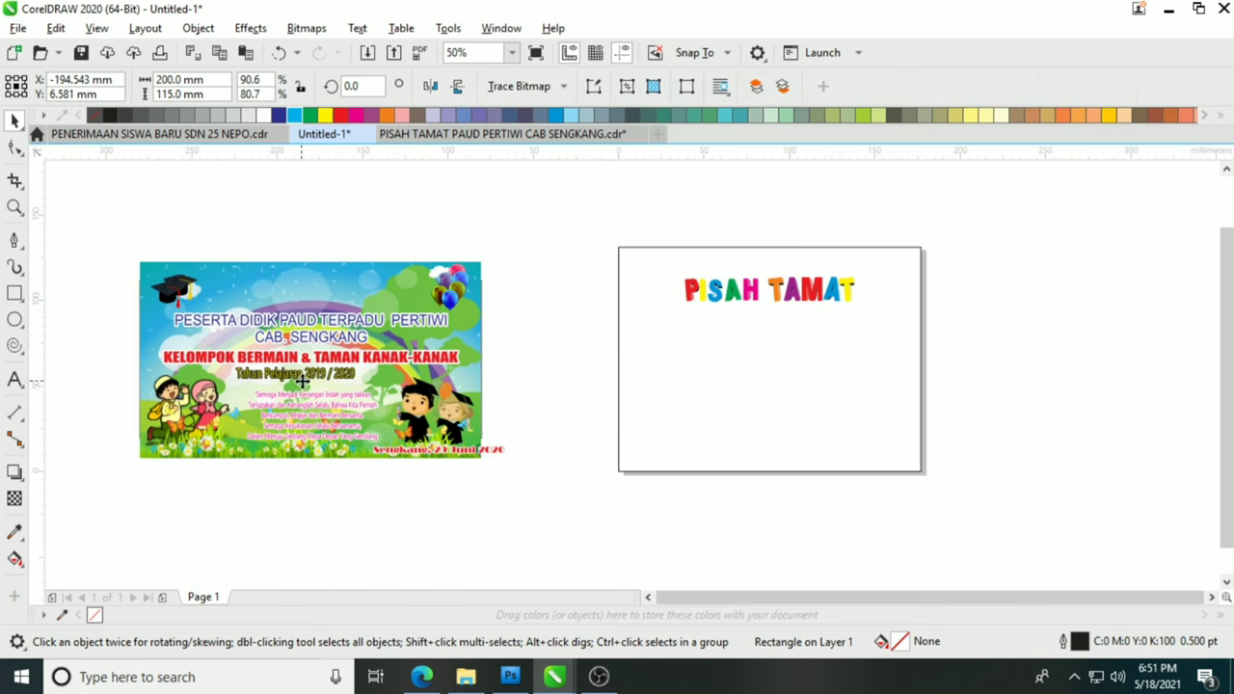
# Move the sky background away from the old banner and align one flower-and-grass image to the page's lower-left corner.
pyautogui.click(386, 340)
pyautogui.moveTo(381, 338); pyautogui.dragTo(408, 223)
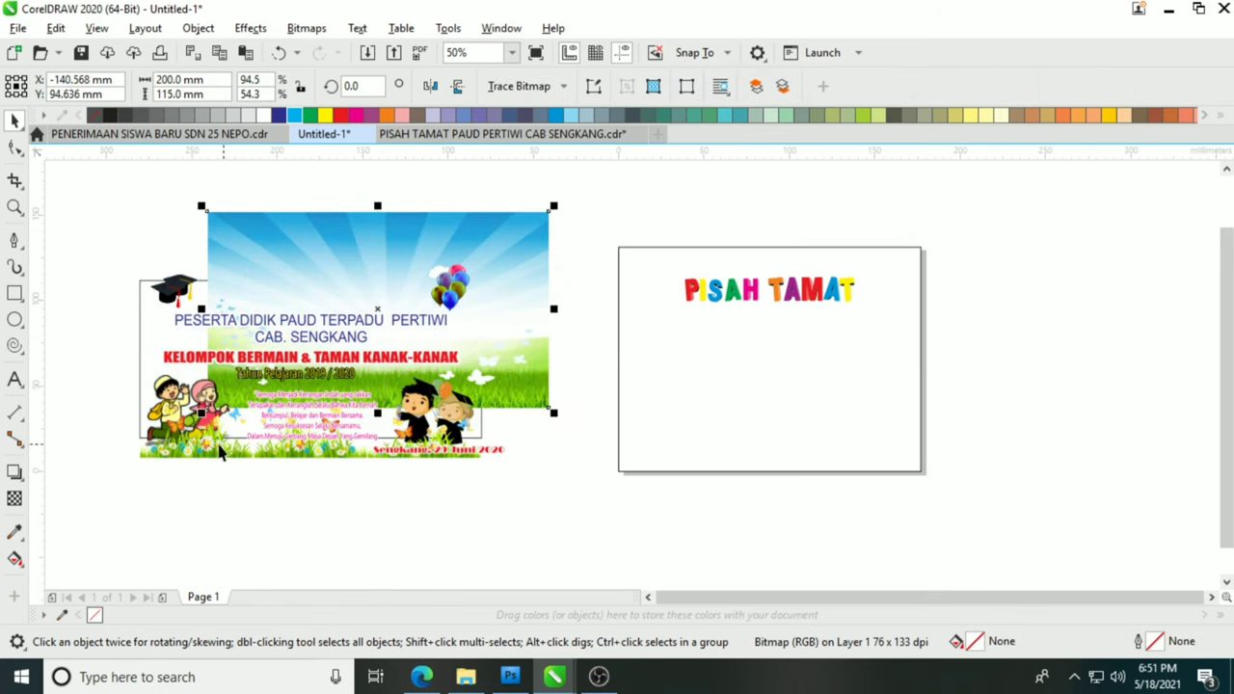
pyautogui.moveTo(229, 433); pyautogui.dragTo(601, 460)
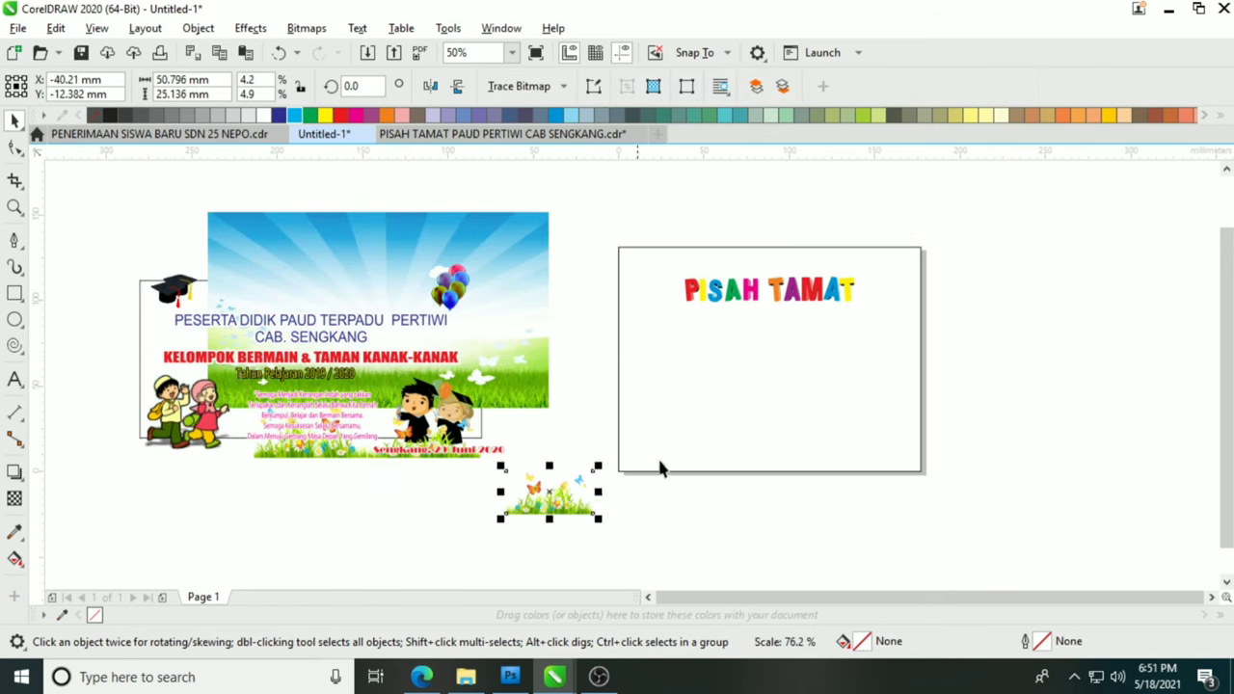
pyautogui.keyDown('shift'); pyautogui.click(664, 448); pyautogui.keyUp('shift')
pyautogui.press('l')
pyautogui.press('b')
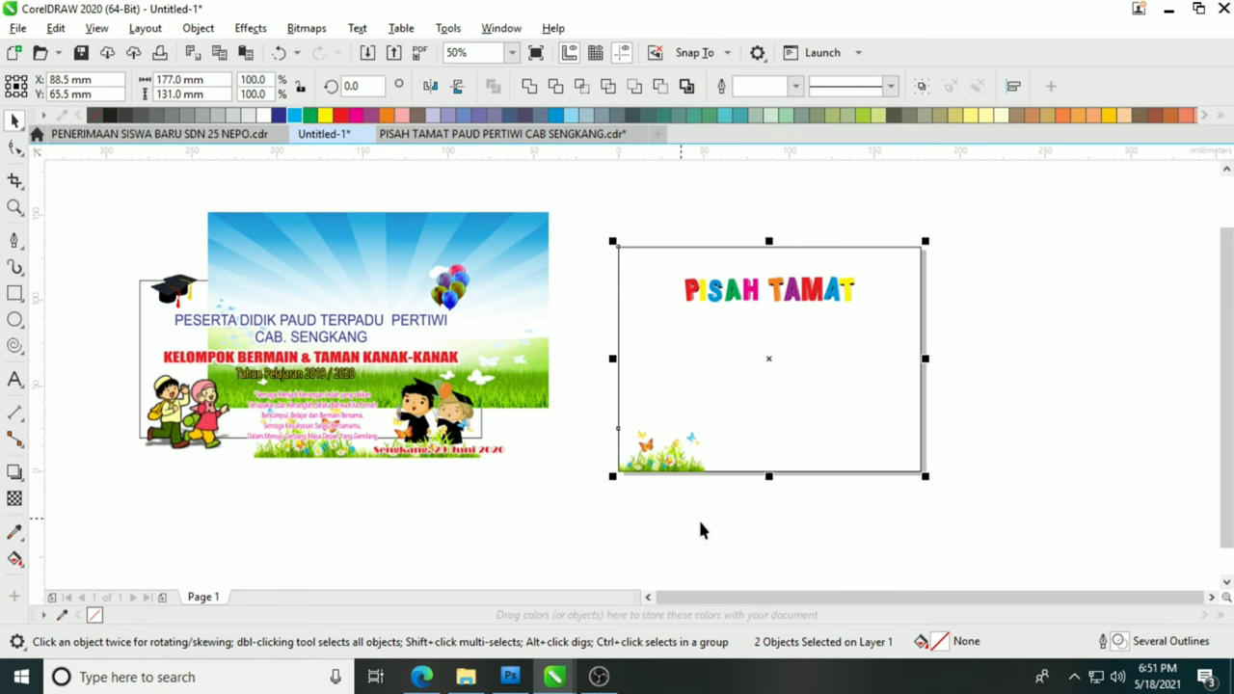
# Shrink the flower-and-grass image in the page's lower-left corner to about 36 mm wide and 18 mm high.
pyautogui.click(687, 448)
pyautogui.scroll(2, 700, 441)
pyautogui.moveTo(725, 397); pyautogui.dragTo(676, 425)
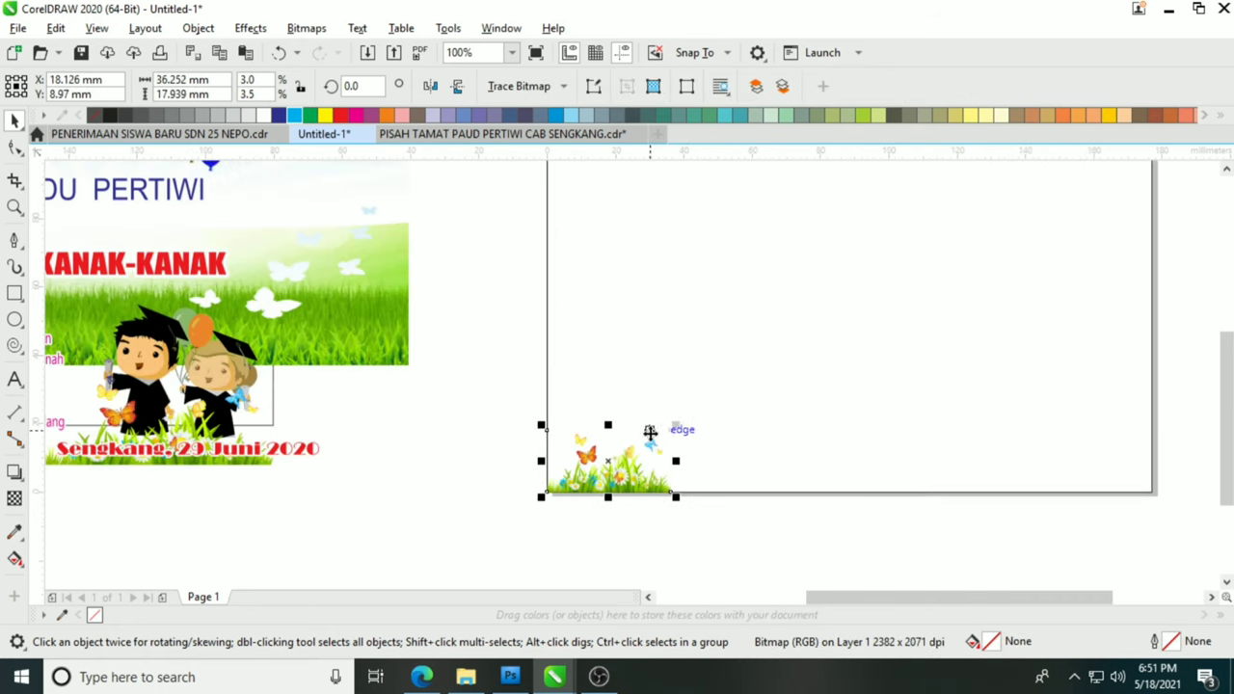
# Duplicate the flower-and-grass image directly beside the original and group the two images.
pyautogui.moveTo(544, 463); pyautogui.dragTo(799, 462)
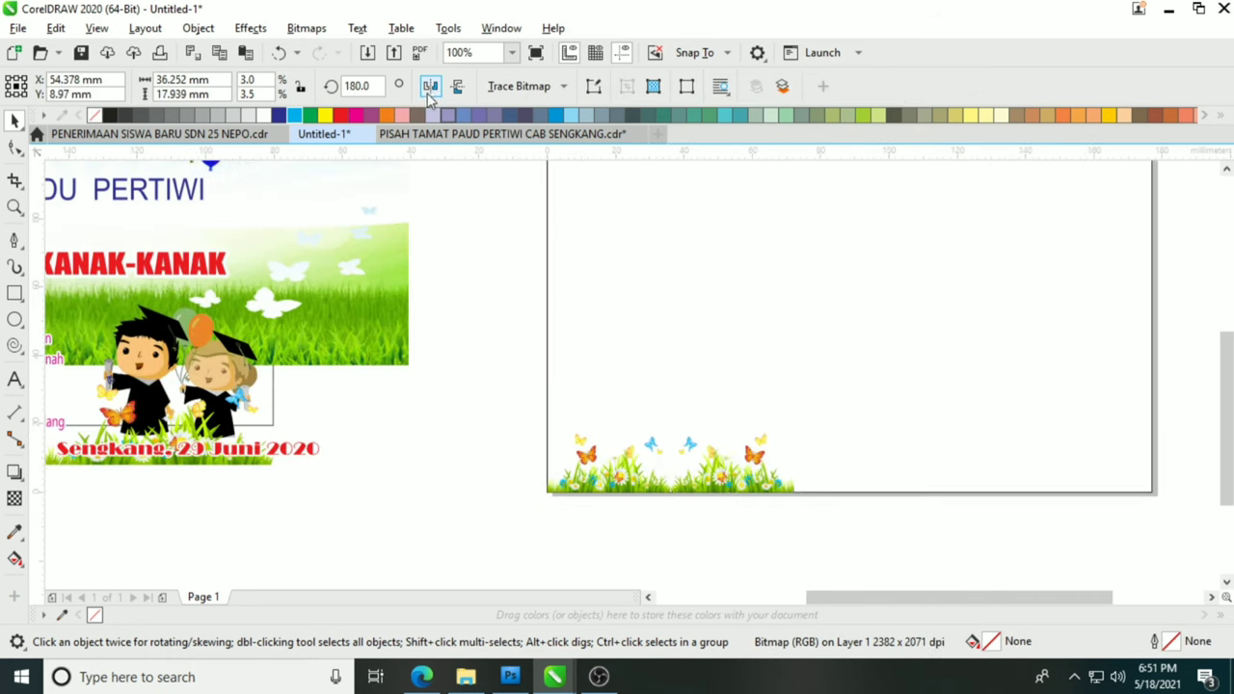
pyautogui.click(430, 92)
pyautogui.keyDown('shift'); pyautogui.click(636, 468); pyautogui.keyUp('shift')
pyautogui.hotkey('ctrl', 'g')
# Duplicate the grouped grass pair alongside itself and fit the strip to the full width of the page's lower edge.
pyautogui.moveTo(542, 461); pyautogui.dragTo(1137, 450)
pyautogui.click(430, 92)
pyautogui.keyDown('shift'); pyautogui.click(571, 463); pyautogui.keyUp('shift')
pyautogui.moveTo(825, 417); pyautogui.dragTo(824, 405)
pyautogui.click(701, 498)
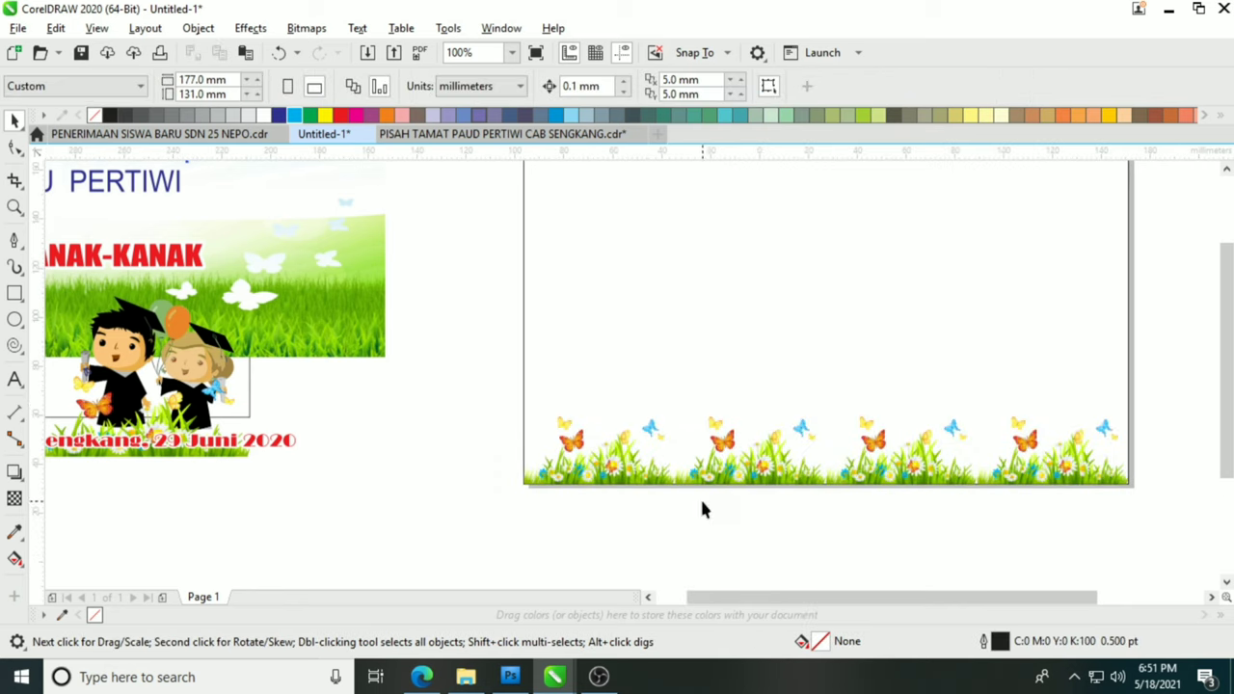
# Delete the sky background image from behind the old banner artwork.
pyautogui.press('F4')
pyautogui.click(551, 242)
pyautogui.moveTo(550, 242); pyautogui.dragTo(485, 228)
pyautogui.press('Delete')
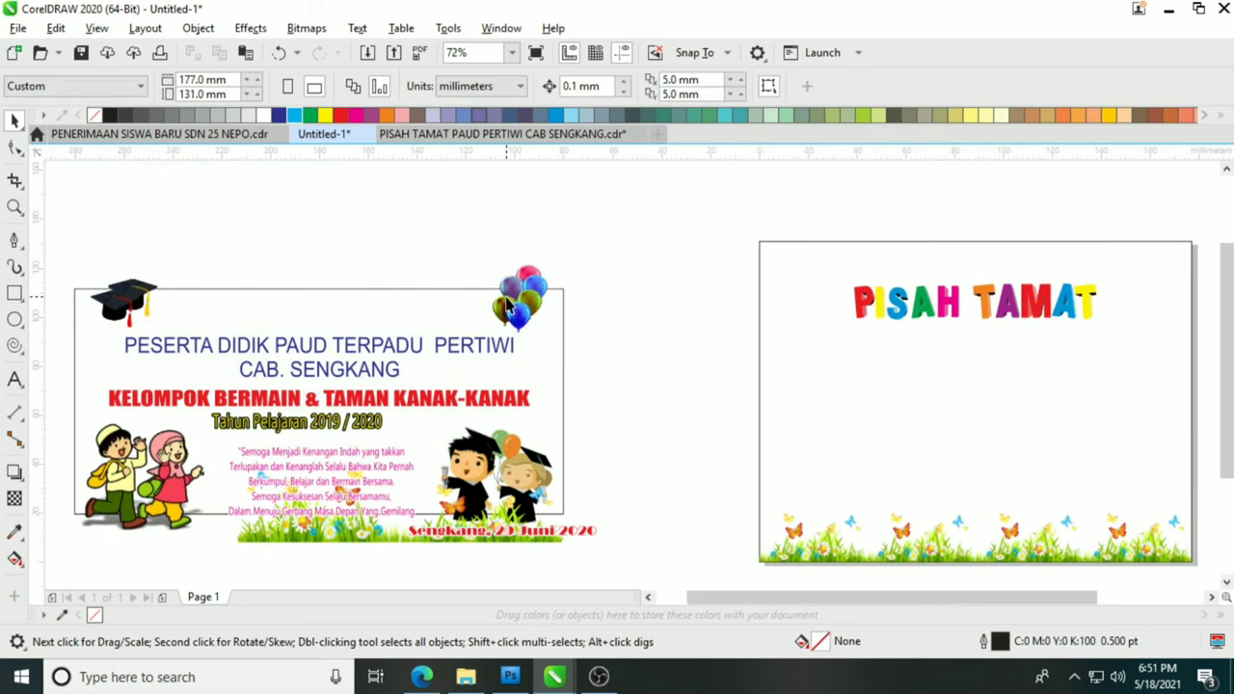
# Group the graduation caps and place them in the page's upper-left corner, with the balloons in the upper-right corner.
pyautogui.click(116, 305)
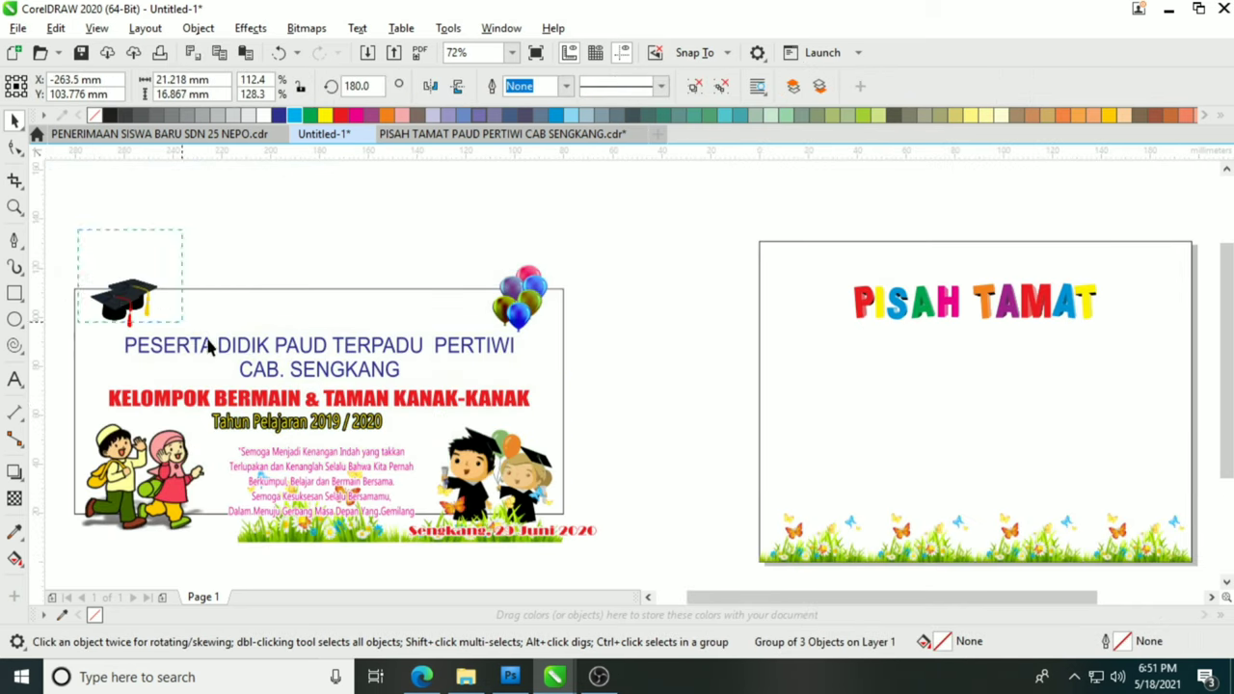
pyautogui.moveTo(209, 347); pyautogui.dragTo(210, 348)
pyautogui.hotkey('ctrl', 'g')
pyautogui.moveTo(132, 296); pyautogui.dragTo(808, 280)
pyautogui.scroll(2, 836, 267)
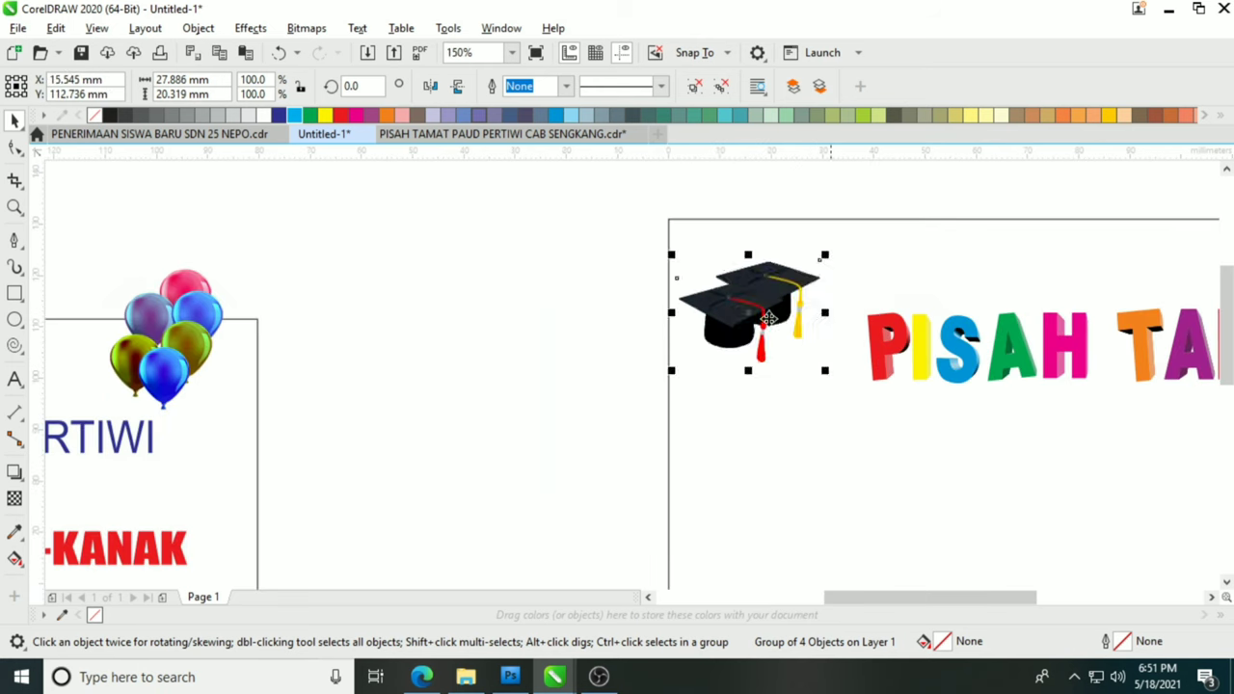
pyautogui.scroll(-3, 471, 242)
pyautogui.moveTo(302, 281); pyautogui.dragTo(961, 266)
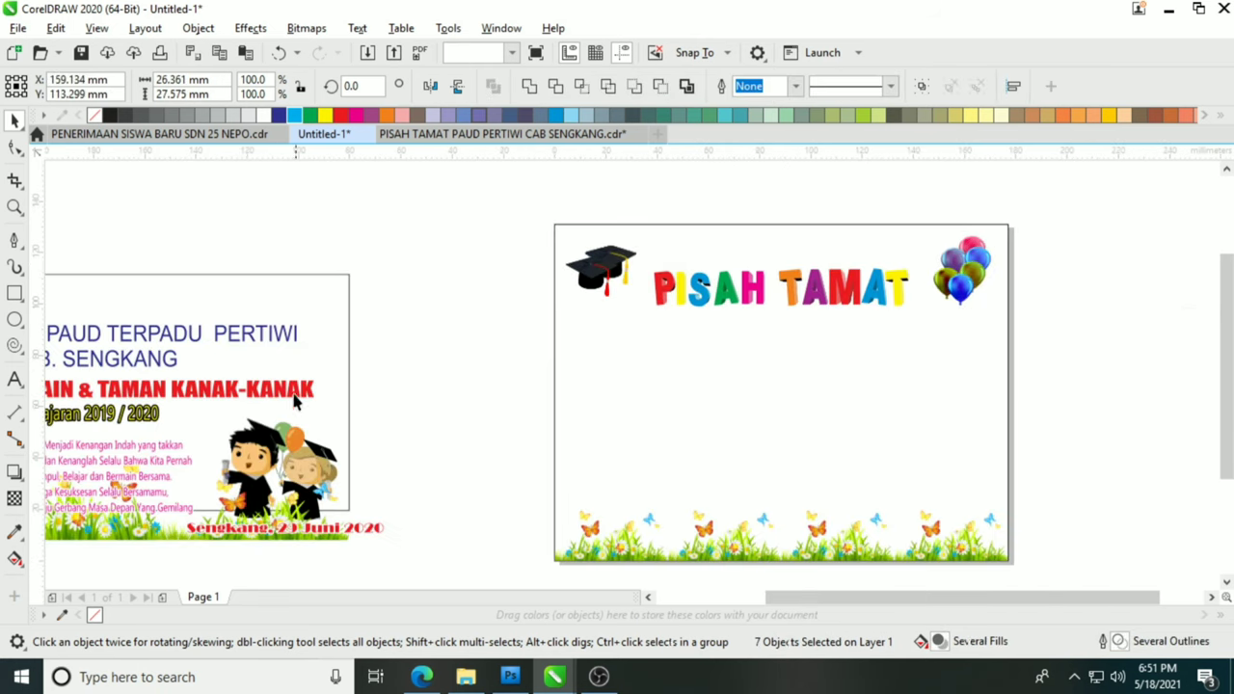
pyautogui.click(250, 460)
pyautogui.moveTo(251, 461); pyautogui.dragTo(415, 440)
pyautogui.hotkey('ctrl', 'z')
pyautogui.moveTo(437, 386); pyautogui.dragTo(207, 519)
pyautogui.moveTo(275, 471); pyautogui.dragTo(672, 458)
pyautogui.scroll(1, 636, 458)
pyautogui.scroll(-2, 685, 364)
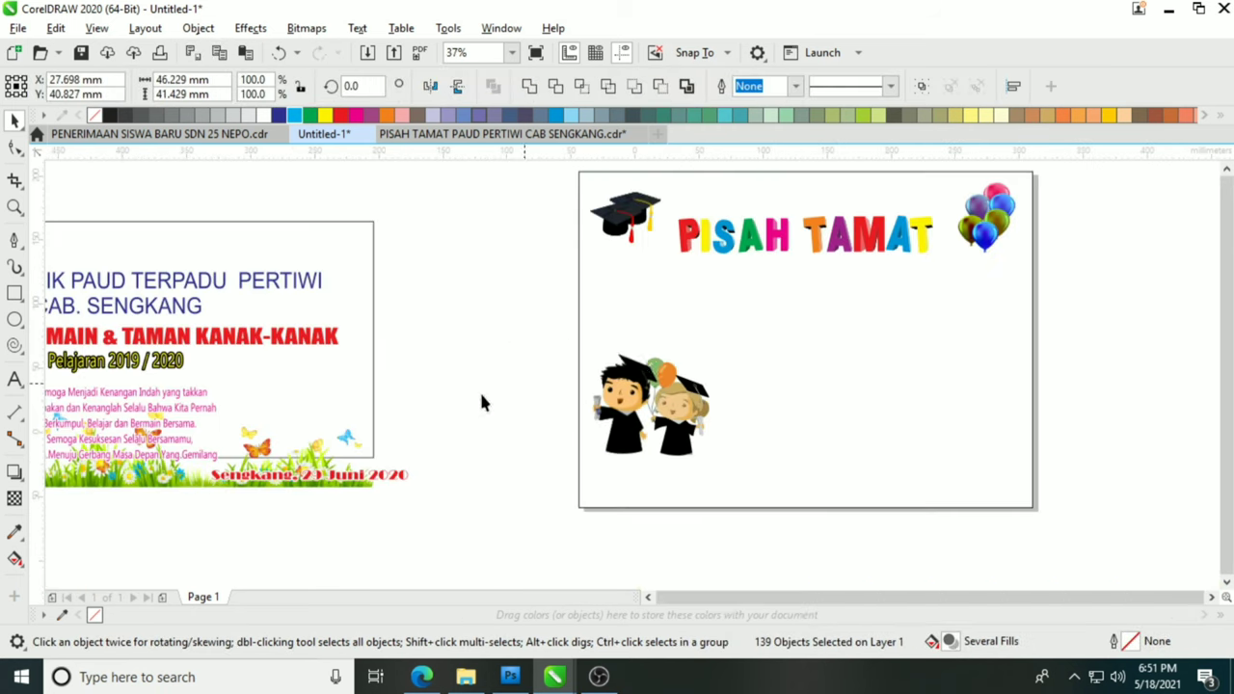
pyautogui.hotkey('ctrl', 'z')
pyautogui.hotkey('ctrl', 'z')
# Move the date line below the old banner and place the grouped graduate couple in the page's lower-right corner.
pyautogui.scroll(1, 552, 386)
pyautogui.moveTo(540, 344); pyautogui.dragTo(374, 437)
pyautogui.moveTo(380, 447); pyautogui.dragTo(343, 543)
pyautogui.moveTo(439, 386); pyautogui.dragTo(1090, 397)
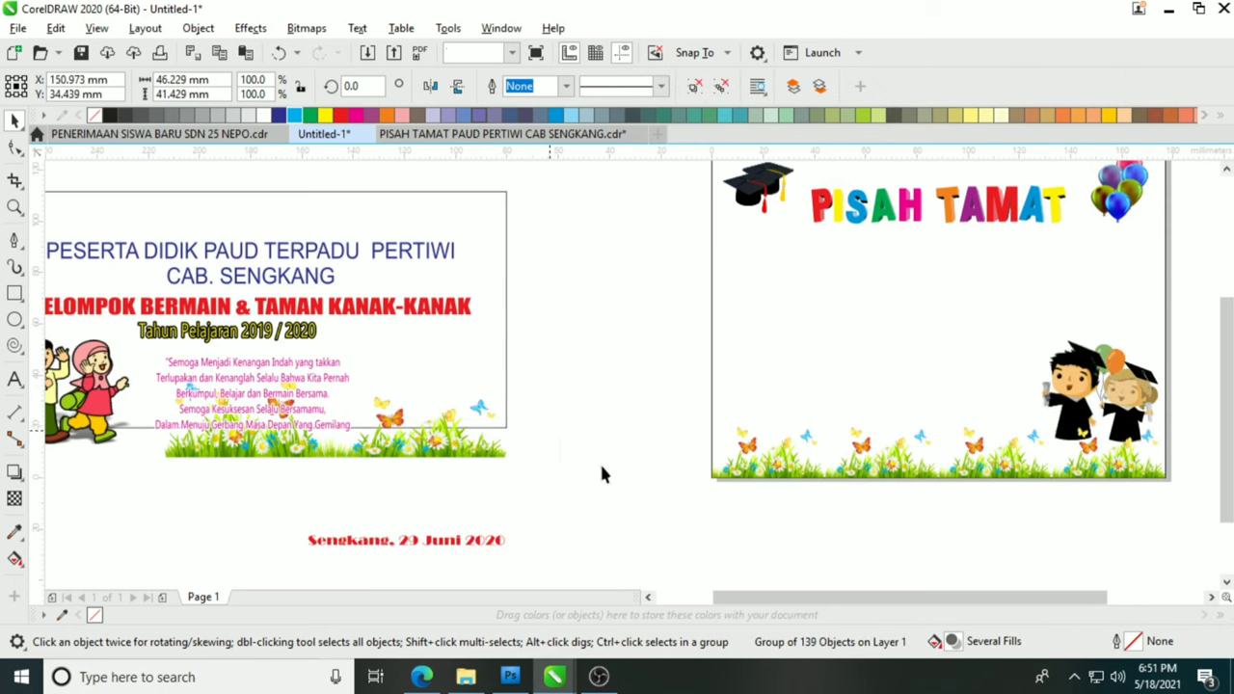
# Delete the illustration of the two schoolchildren from the old banner.
pyautogui.scroll(-1, 602, 468)
pyautogui.click(311, 421)
pyautogui.press('Delete')
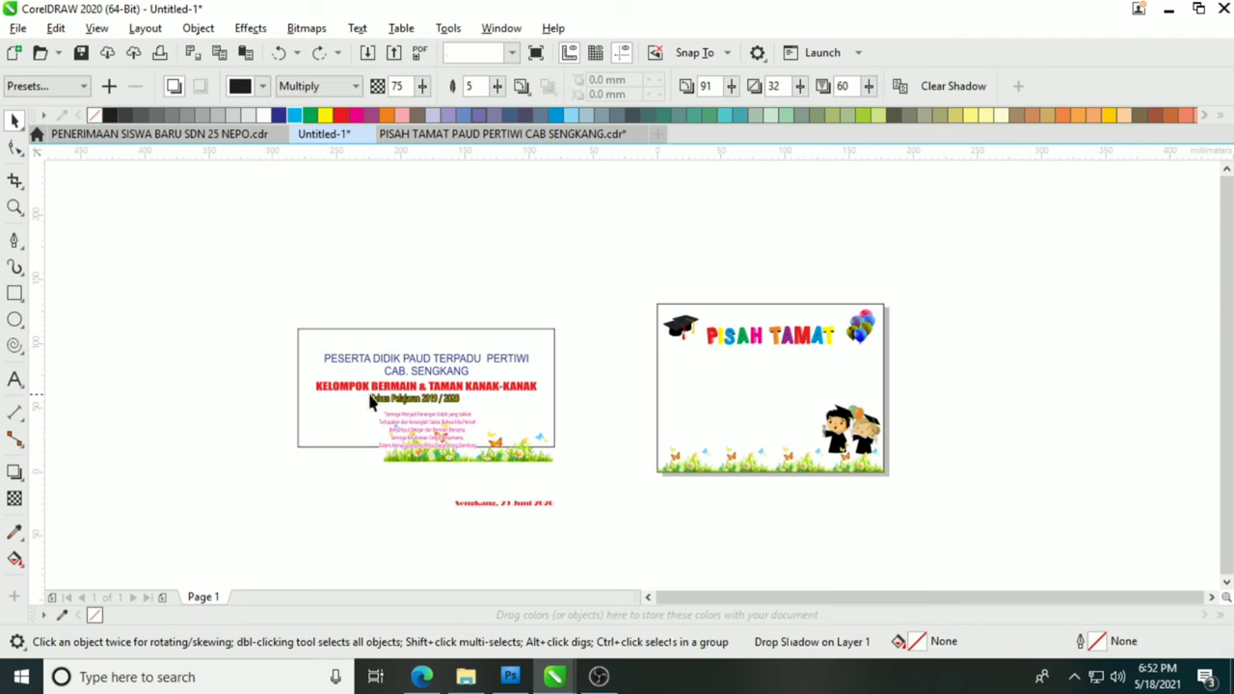
# Move the KELOMPOK BERMAIN & TAMAN KANAK-KANAK headline from the old banner to below the page's PISAH TAMAT title.
pyautogui.scroll(2, 438, 379)
pyautogui.click(319, 388)
pyautogui.scroll(-2, 280, 402)
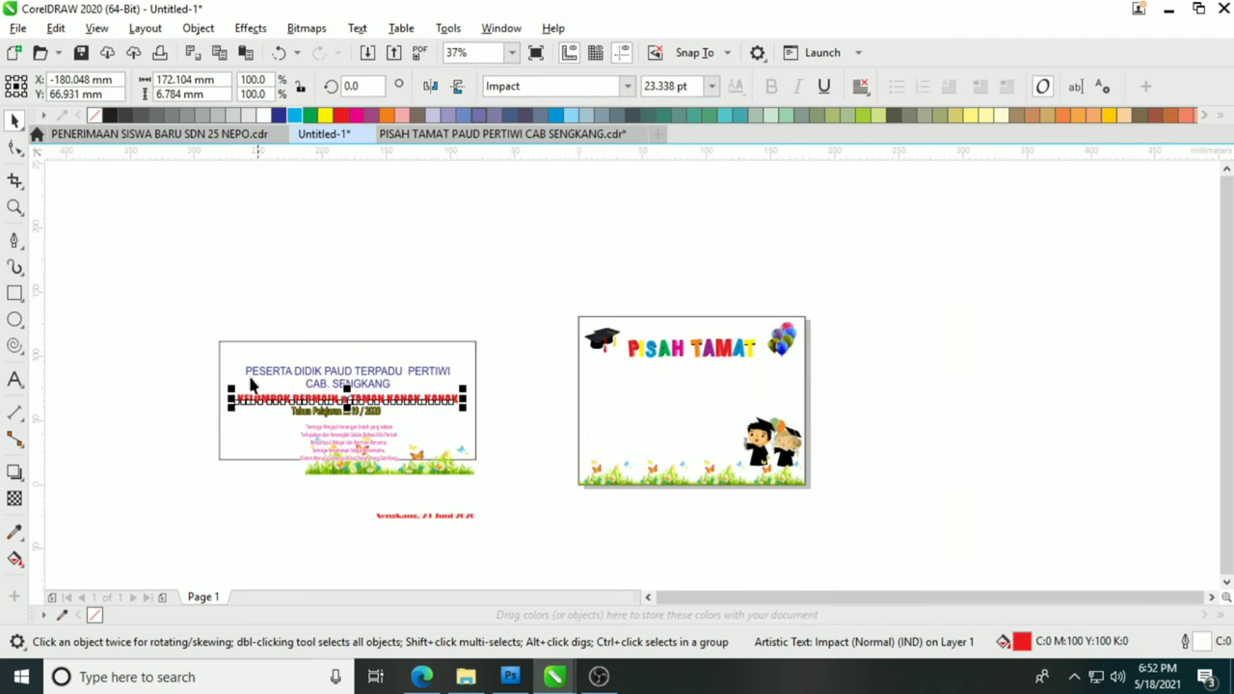
pyautogui.moveTo(292, 394); pyautogui.dragTo(606, 364)
# Delete the remaining old banner artwork except the date line, and move the date line to just below the page.
pyautogui.scroll(2, 331, 438)
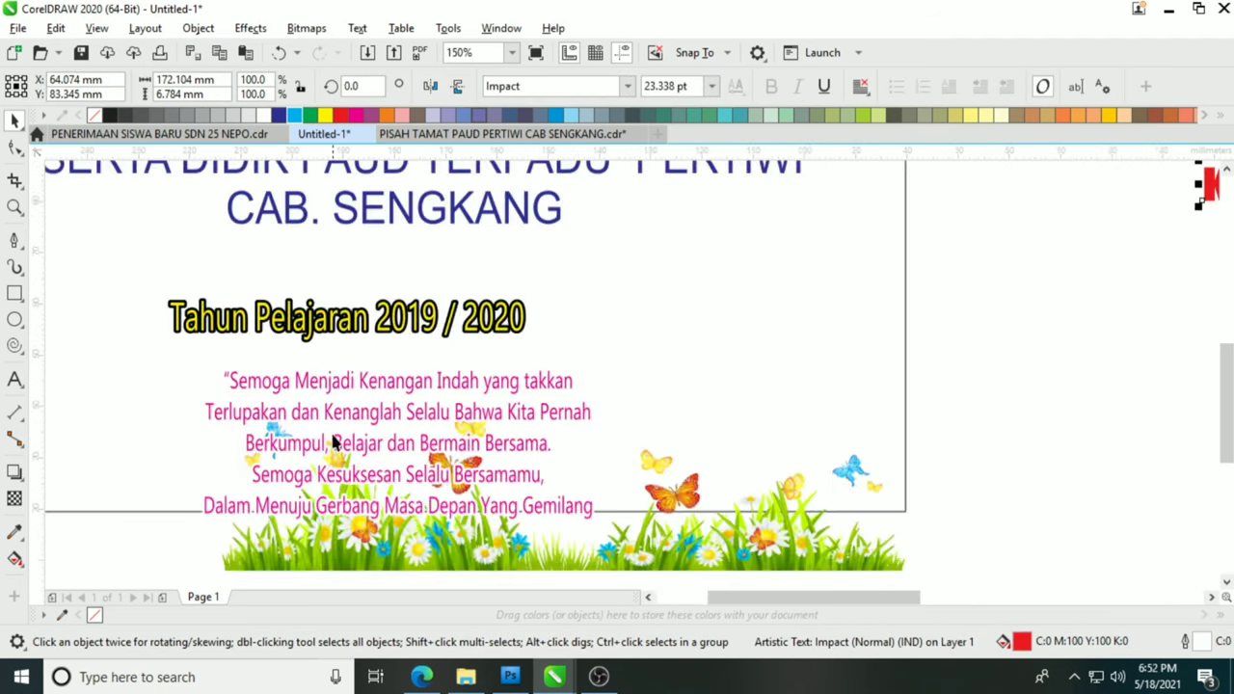
pyautogui.scroll(-2, 330, 438)
pyautogui.moveTo(513, 500); pyautogui.dragTo(504, 476)
pyautogui.press('Delete')
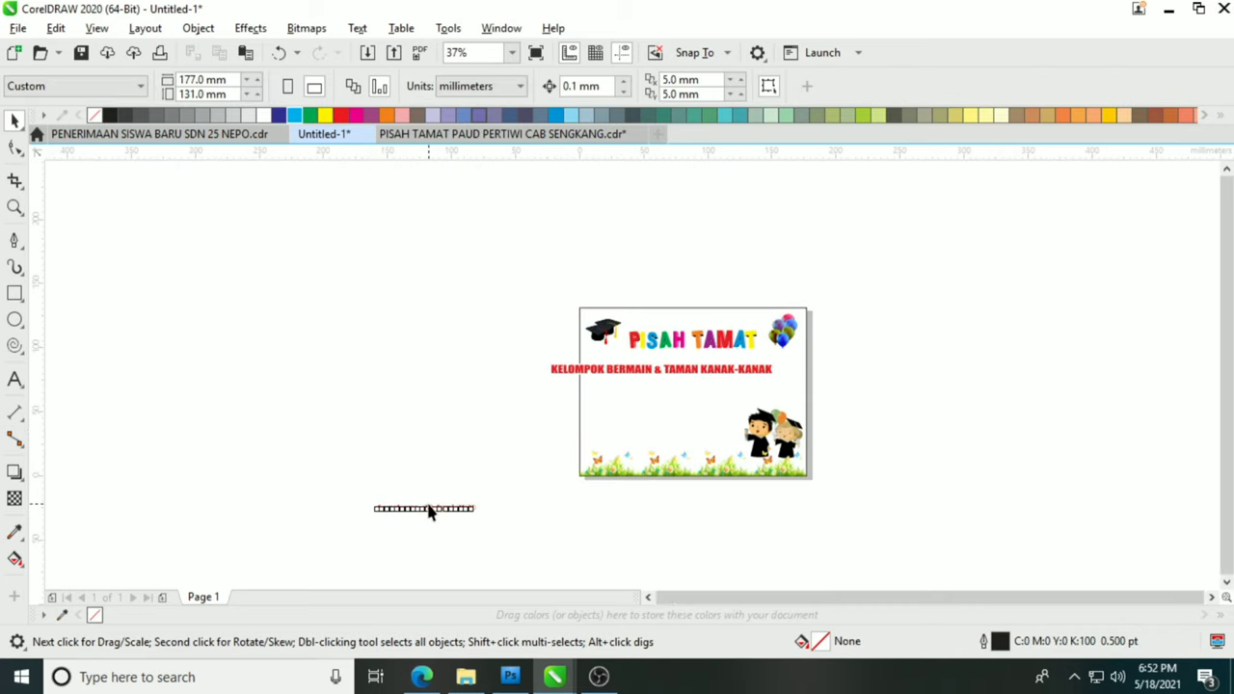
pyautogui.moveTo(427, 512); pyautogui.dragTo(700, 490)
# Centre the KELOMPOK BERMAIN & TAMAN KANAK-KANAK headline horizontally on the page frame.
pyautogui.scroll(2, 721, 436)
pyautogui.click(650, 298)
pyautogui.keyDown('shift'); pyautogui.click(596, 357); pyautogui.keyUp('shift')
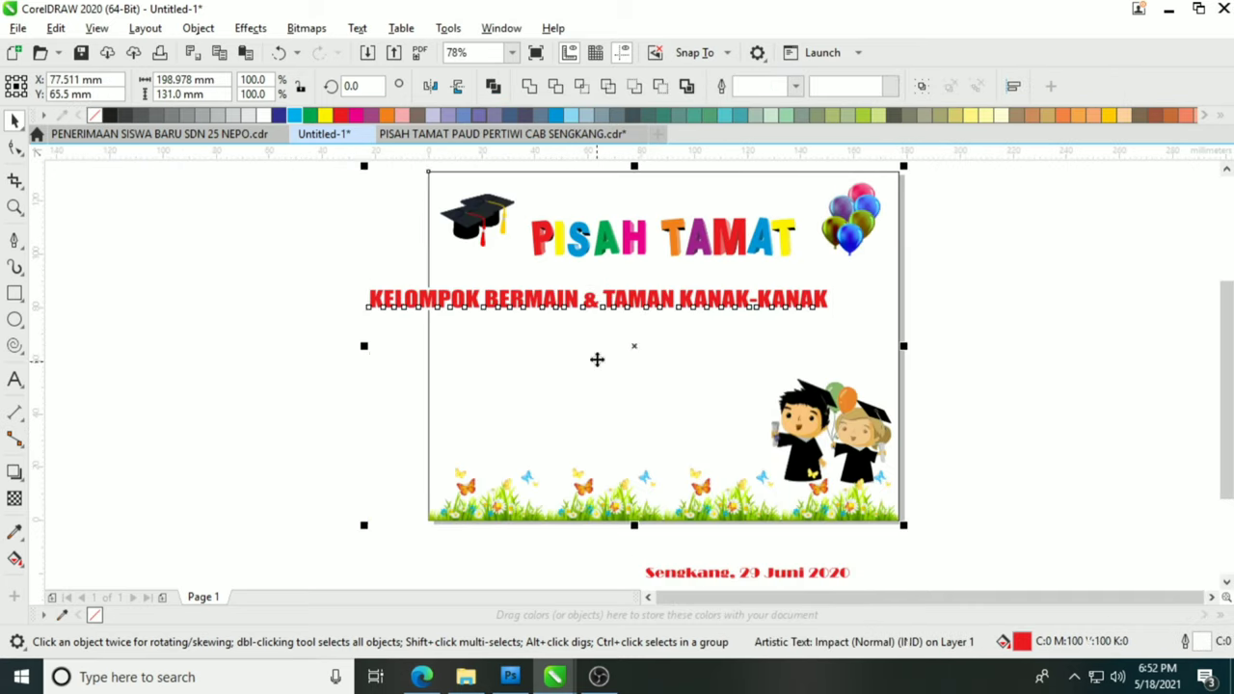
pyautogui.press('c')
pyautogui.press('Escape')
# Narrow the red headline symmetrically to about 136 mm wide and stretch it to about 9.9 mm high.
pyautogui.click(455, 302)
pyautogui.moveTo(899, 299); pyautogui.dragTo(850, 299)
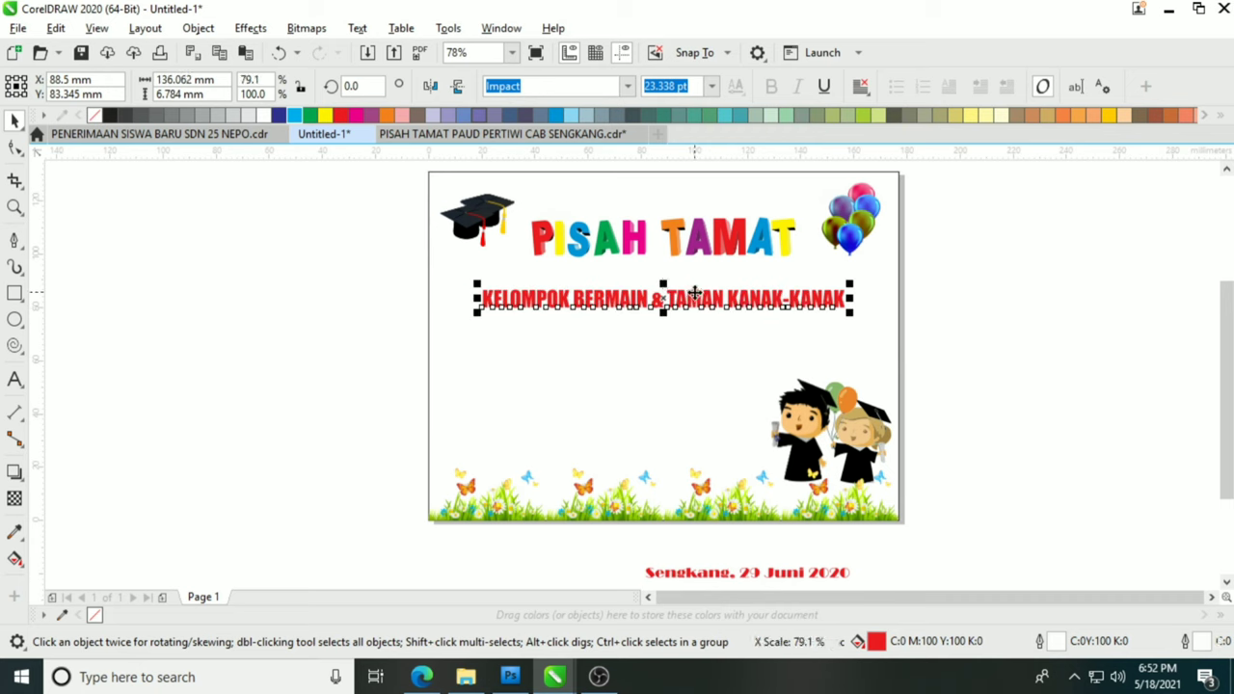
pyautogui.moveTo(663, 285); pyautogui.dragTo(661, 275)
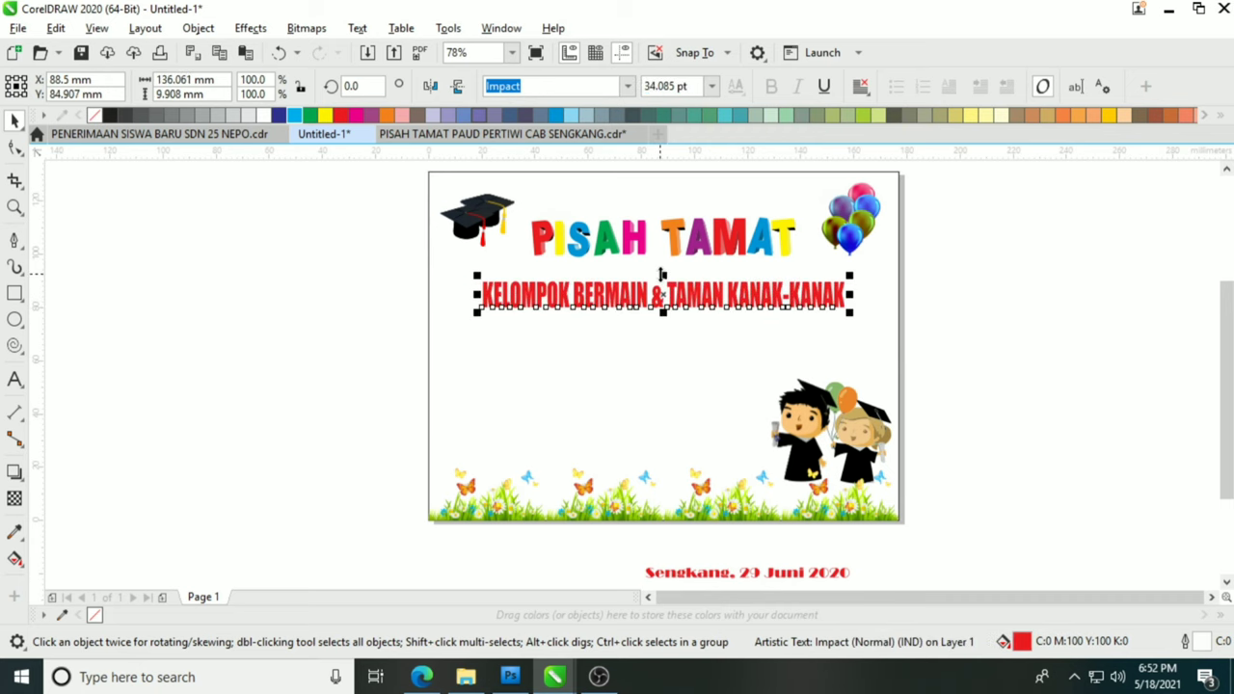
# Replace the red headline's text with "PESERTA DIDIK" and centre it horizontally on the page.
pyautogui.press('F8')
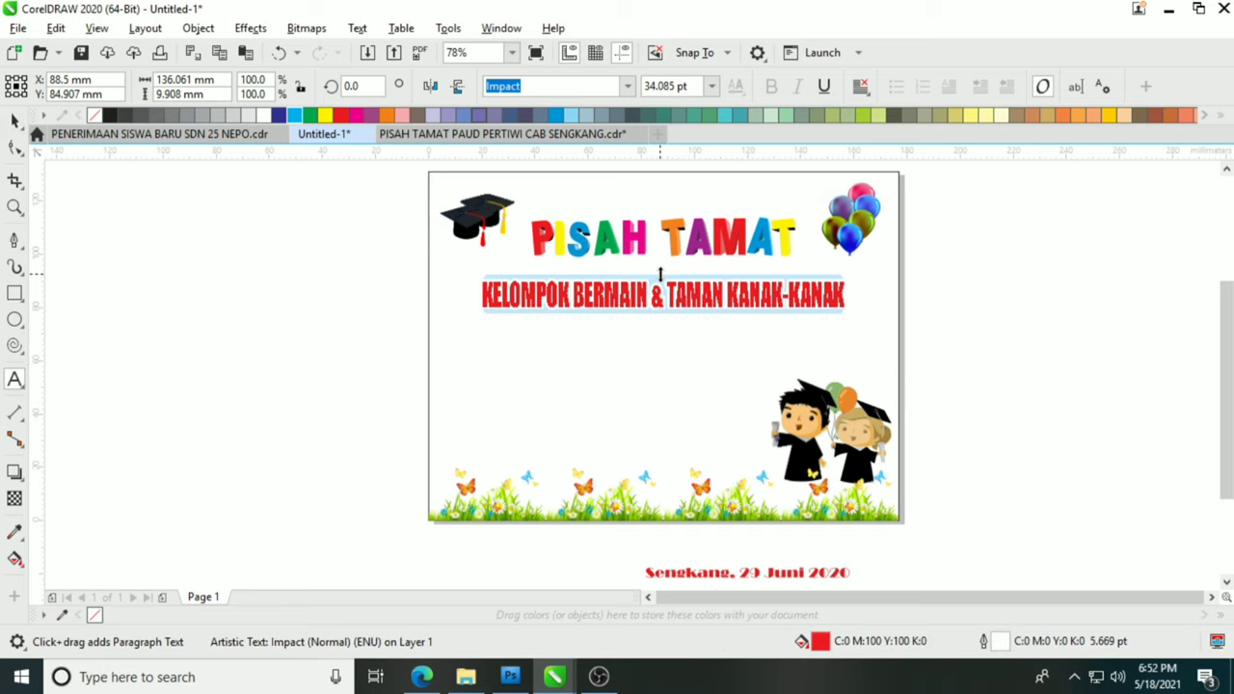
pyautogui.write('pa')
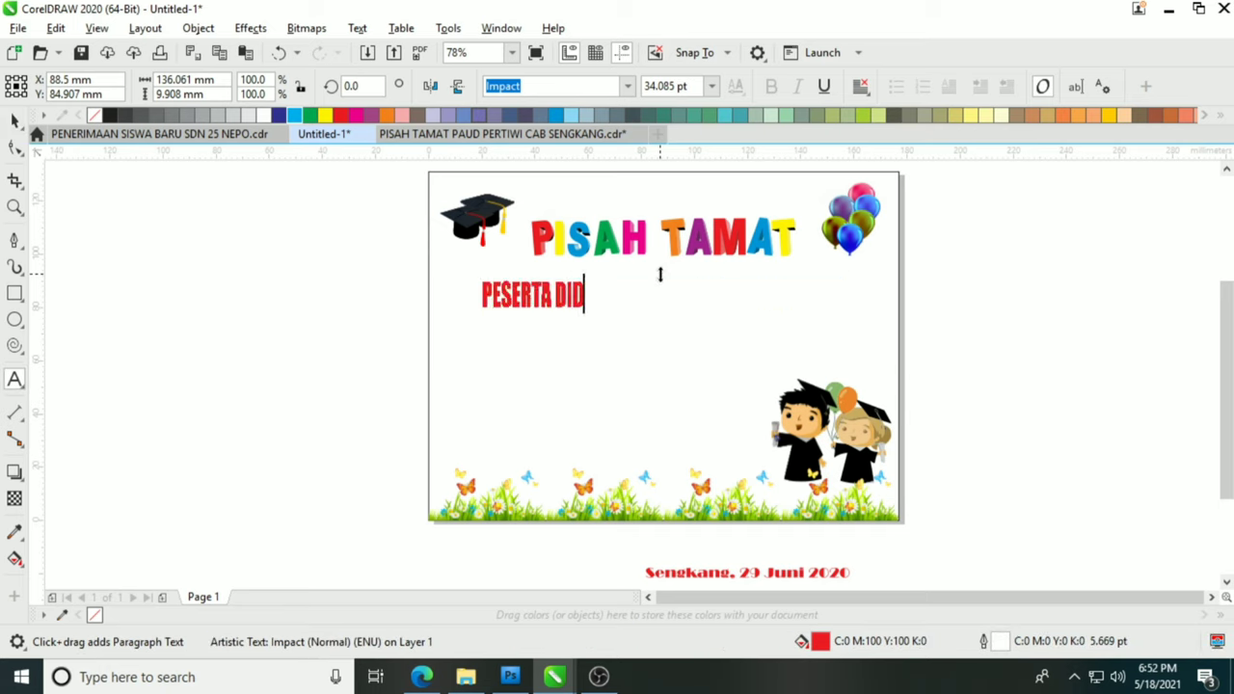
pyautogui.write('c')
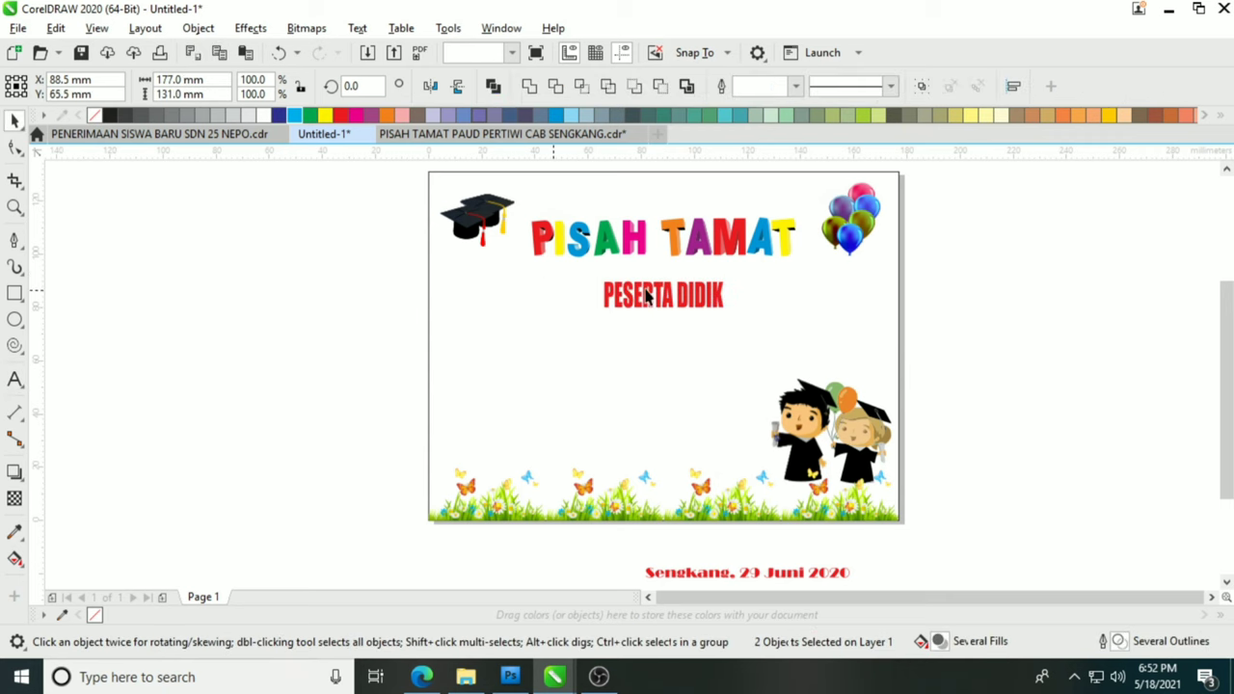
# Move the PESERTA DIDIK line slightly closer to the title and widen it symmetrically to about 57 mm.
pyautogui.click(645, 294)
pyautogui.scroll(1, 613, 287)
pyautogui.moveTo(590, 301); pyautogui.dragTo(557, 301)
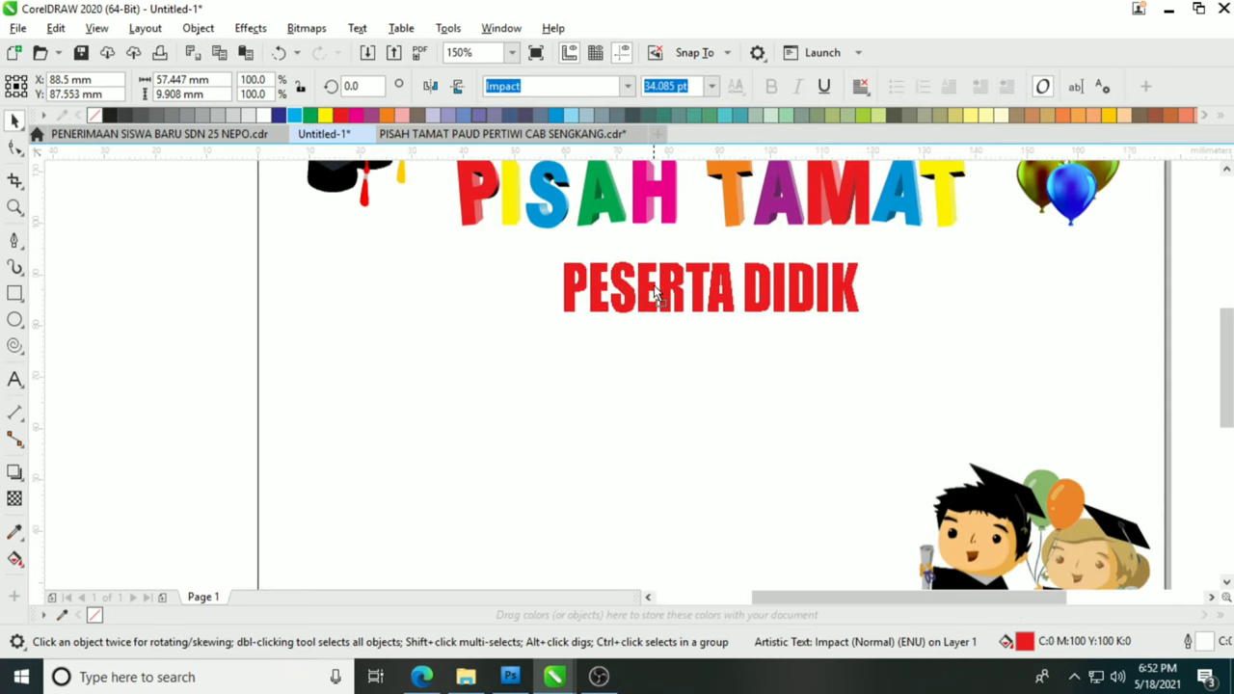
# Duplicate the PESERTA DIDIK line below itself and change the copy's text to "PAUD TERPADU PERTIWI CAB. SENGKANG".
pyautogui.scroll(-3, 653, 308)
pyautogui.moveTo(654, 285); pyautogui.dragTo(654, 334)
pyautogui.rightClick(655, 335)
pyautogui.doubleClick(655, 335)
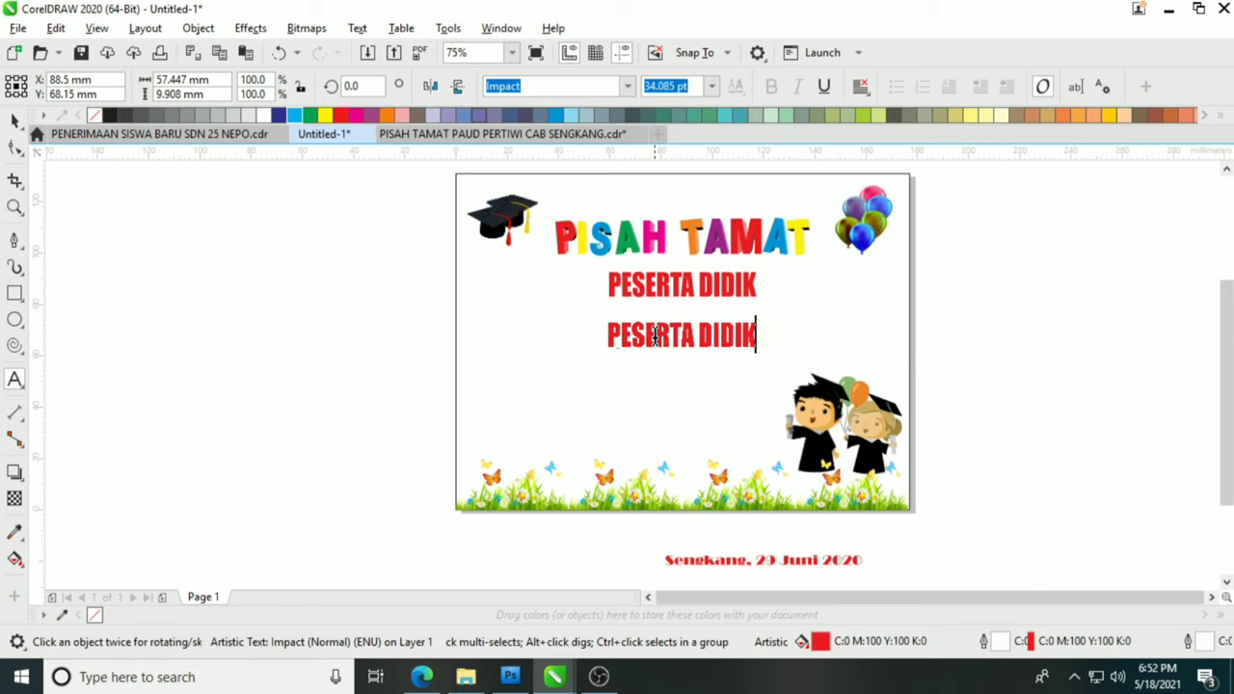
pyautogui.hotkey('ctrl', 'a')
pyautogui.write('OA')
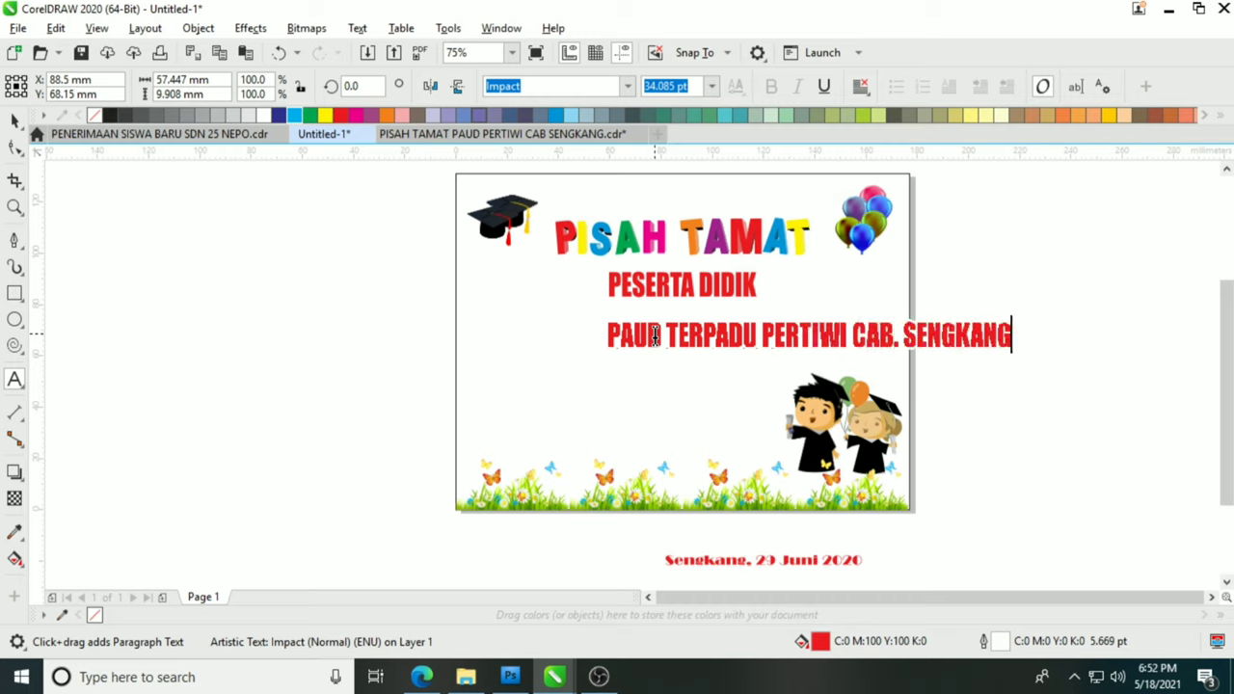
# Centre the PAUD TERPADU PERTIWI CAB. SENGKANG line horizontally on the page frame.
pyautogui.click(14, 121)
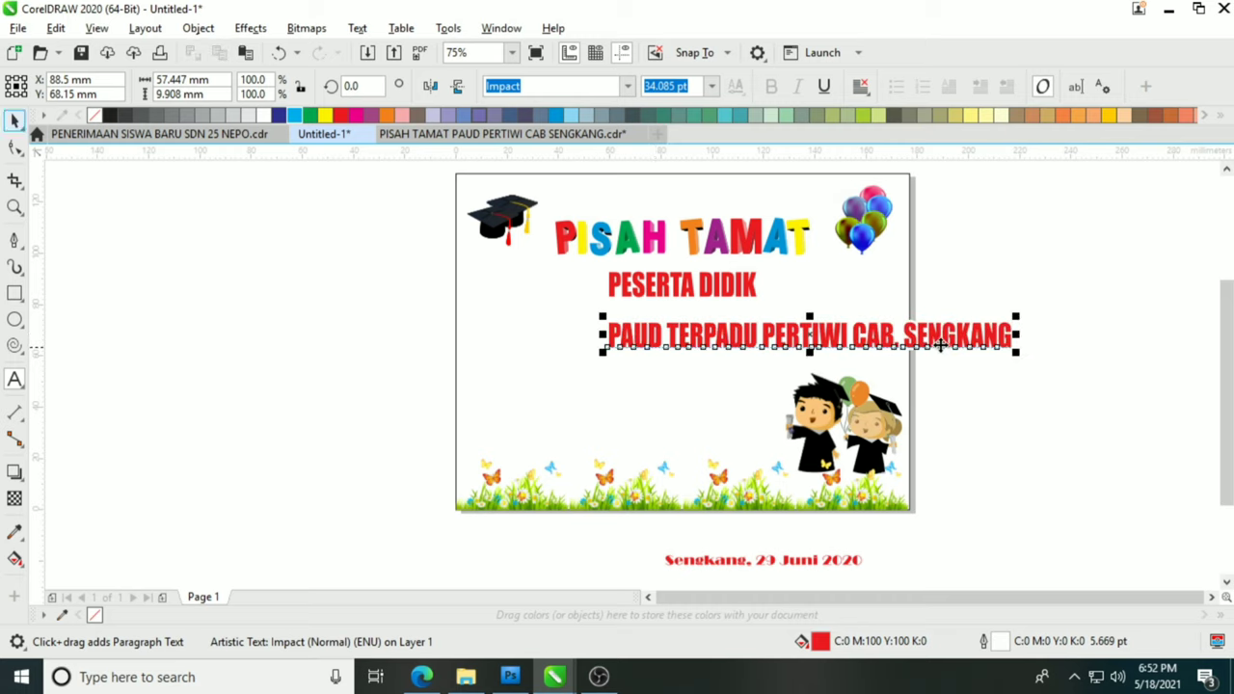
pyautogui.keyDown('shift'); pyautogui.click(560, 315); pyautogui.keyUp('shift')
pyautogui.press('c')
pyautogui.press('Escape')
# Cut the PAUD TERPADU PERTIWI CAB. SENGKANG text and paste it as a second line under PESERTA DIDIK.
pyautogui.doubleClick(658, 329)
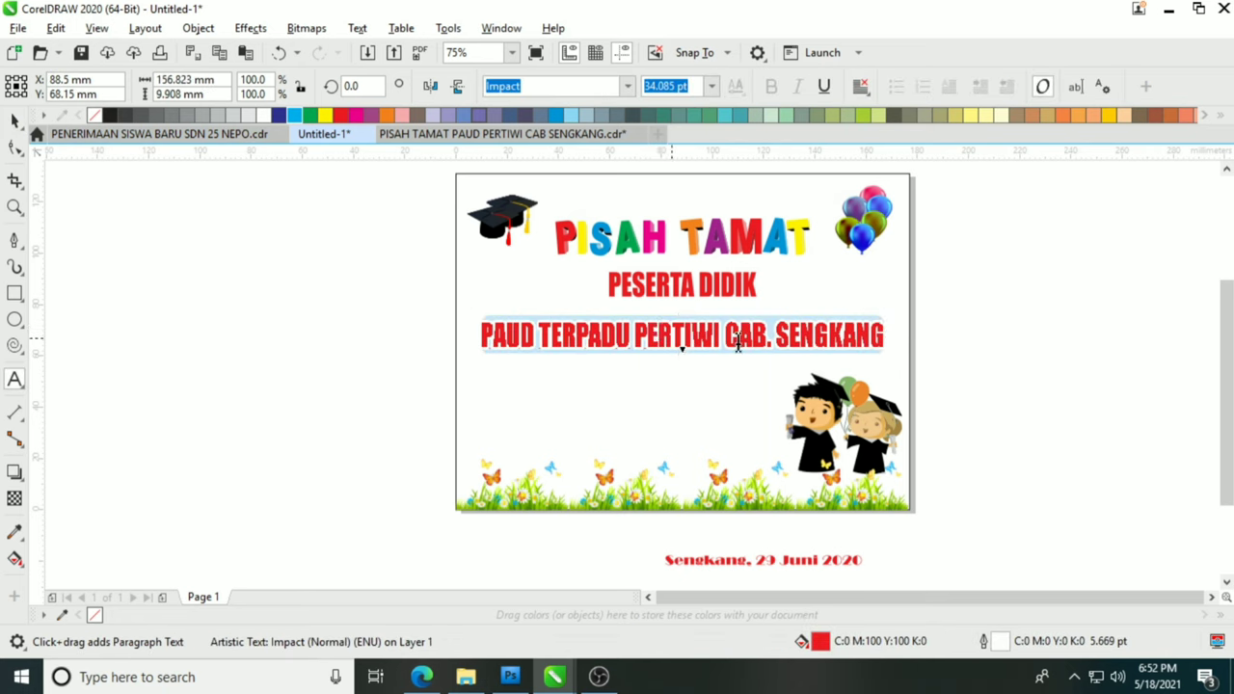
pyautogui.hotkey('ctrl', 'x')
pyautogui.click(758, 285)
pyautogui.press('Return')
pyautogui.hotkey('ctrl', 'v')
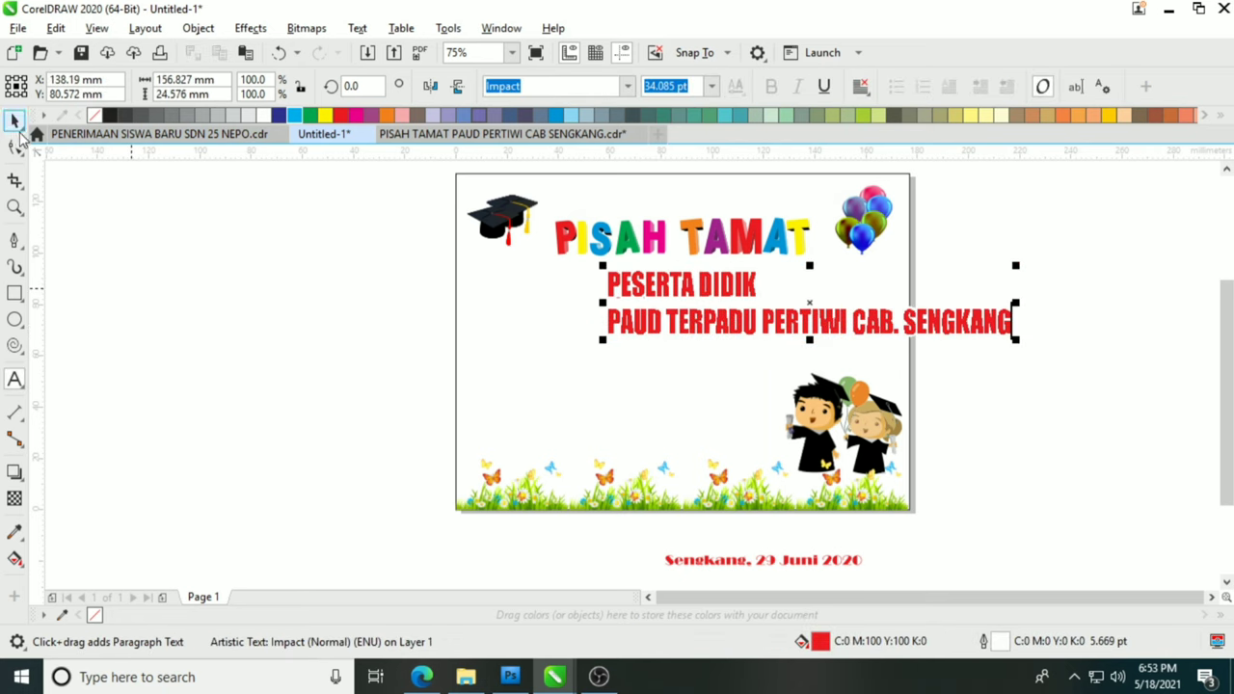
# Centre-align both lines of the PESERTA DIDIK text block and finish editing it.
pyautogui.hotkey('ctrl', 'a')
pyautogui.hotkey('ctrl', 'e')
pyautogui.click(15, 123)
pyautogui.click(379, 287)
pyautogui.press('F4')
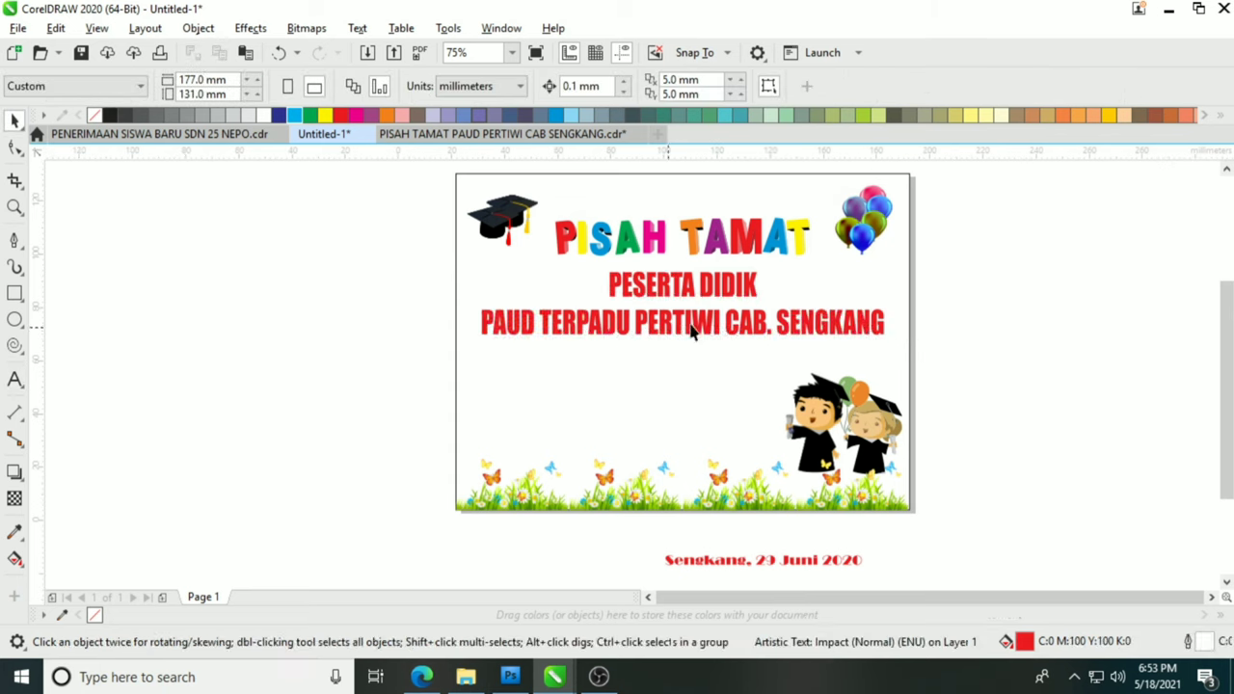
# Enlarge the PISAH TAMAT title slightly and centre it horizontally on the page frame.
pyautogui.click(675, 236)
pyautogui.scroll(2, 665, 265)
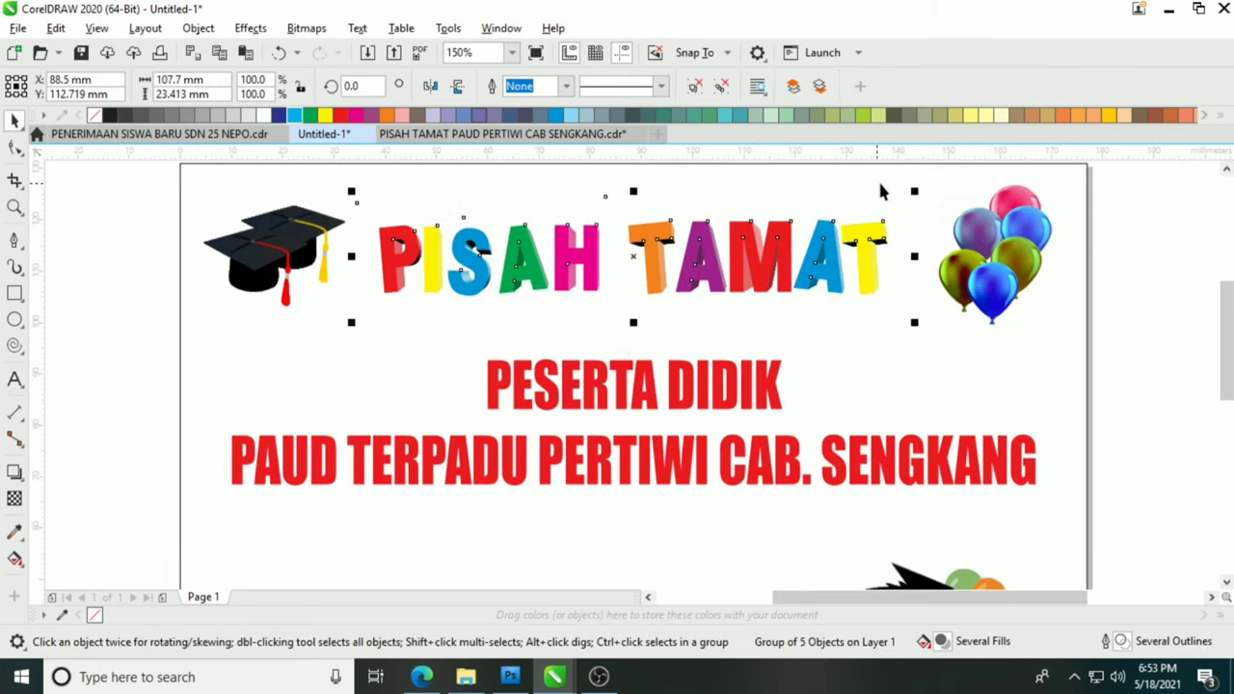
pyautogui.moveTo(914, 191); pyautogui.dragTo(937, 185)
pyautogui.keyDown('shift'); pyautogui.click(223, 351); pyautogui.keyUp('shift')
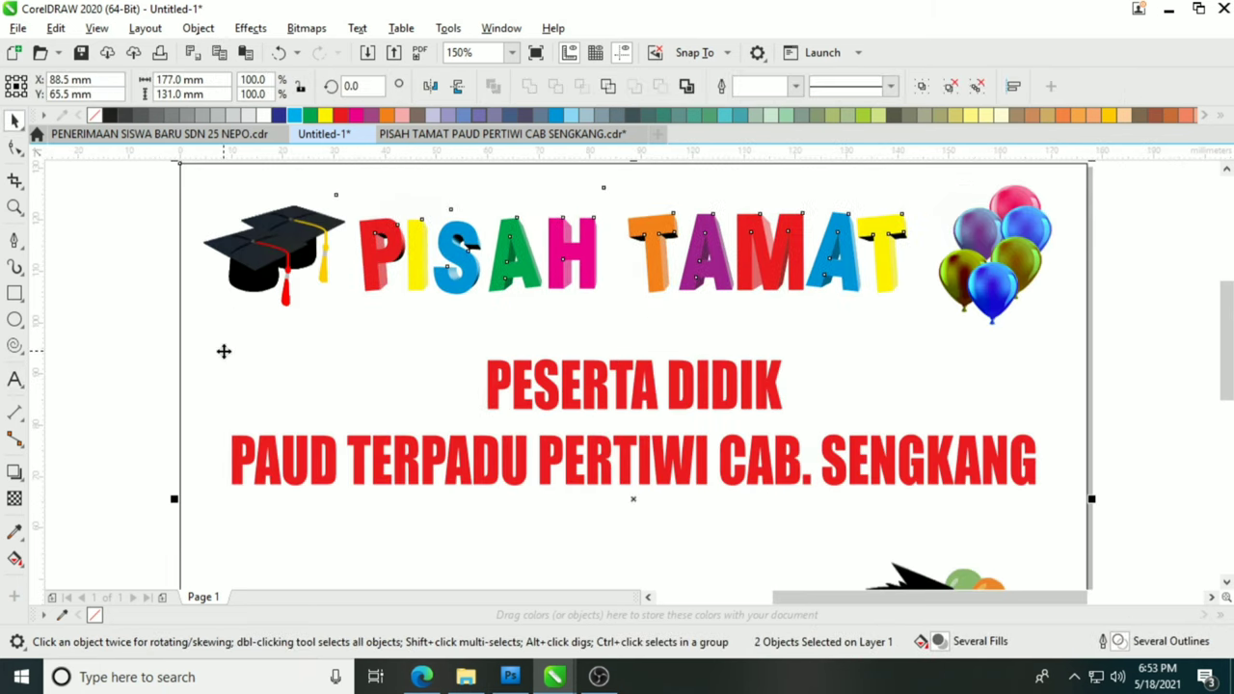
pyautogui.press('Escape')
# Shift the graduation caps slightly away from the title, then group the balloons and move them slightly toward the page's outer edge.
pyautogui.moveTo(293, 238); pyautogui.dragTo(280, 237)
pyautogui.click(1014, 244)
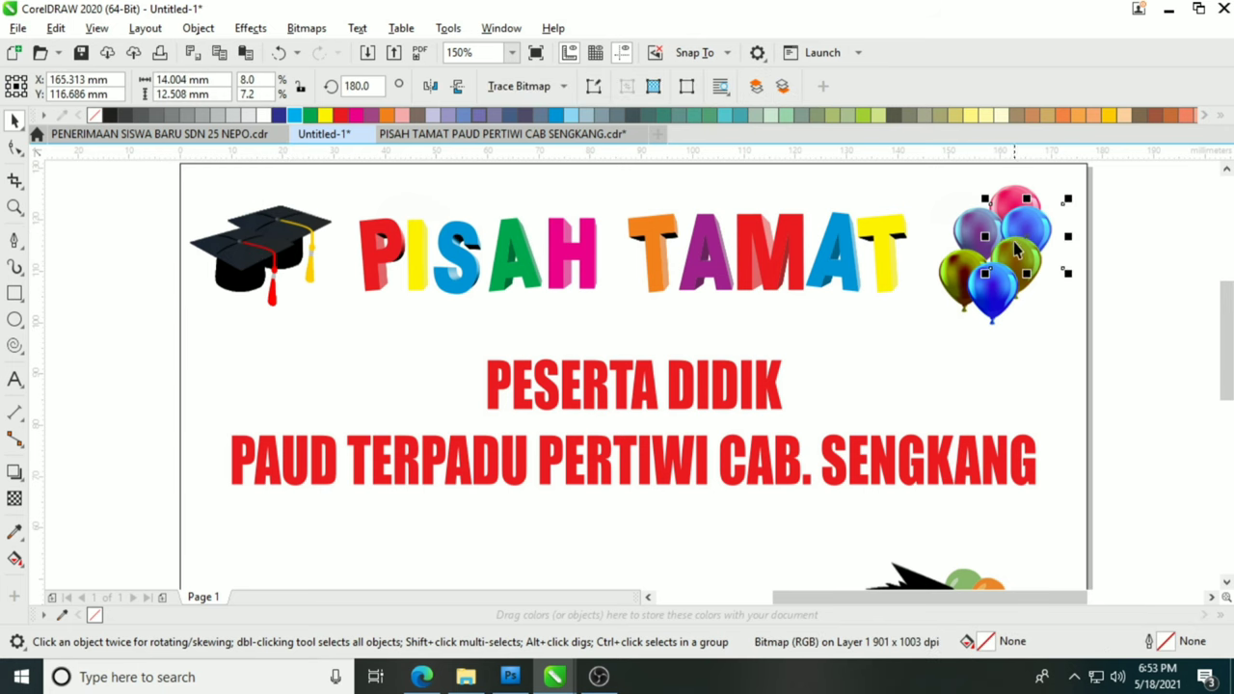
pyautogui.moveTo(1136, 173); pyautogui.dragTo(919, 337)
pyautogui.hotkey('ctrl', 'g')
pyautogui.moveTo(991, 261); pyautogui.dragTo(1003, 262)
pyautogui.press('F4')
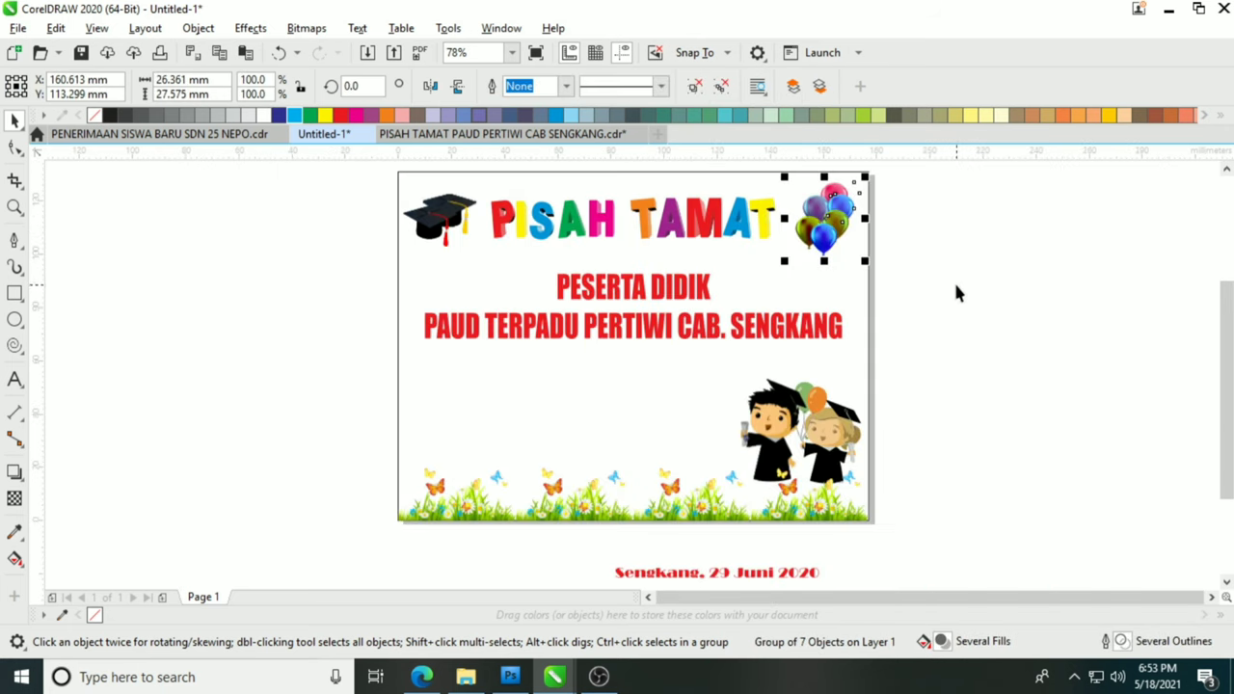
pyautogui.click(956, 286)
# Change the font of the two-line PESERTA DIDIK text block to Asdonuts.
pyautogui.click(673, 287)
pyautogui.scroll(2, 675, 286)
pyautogui.click(628, 87)
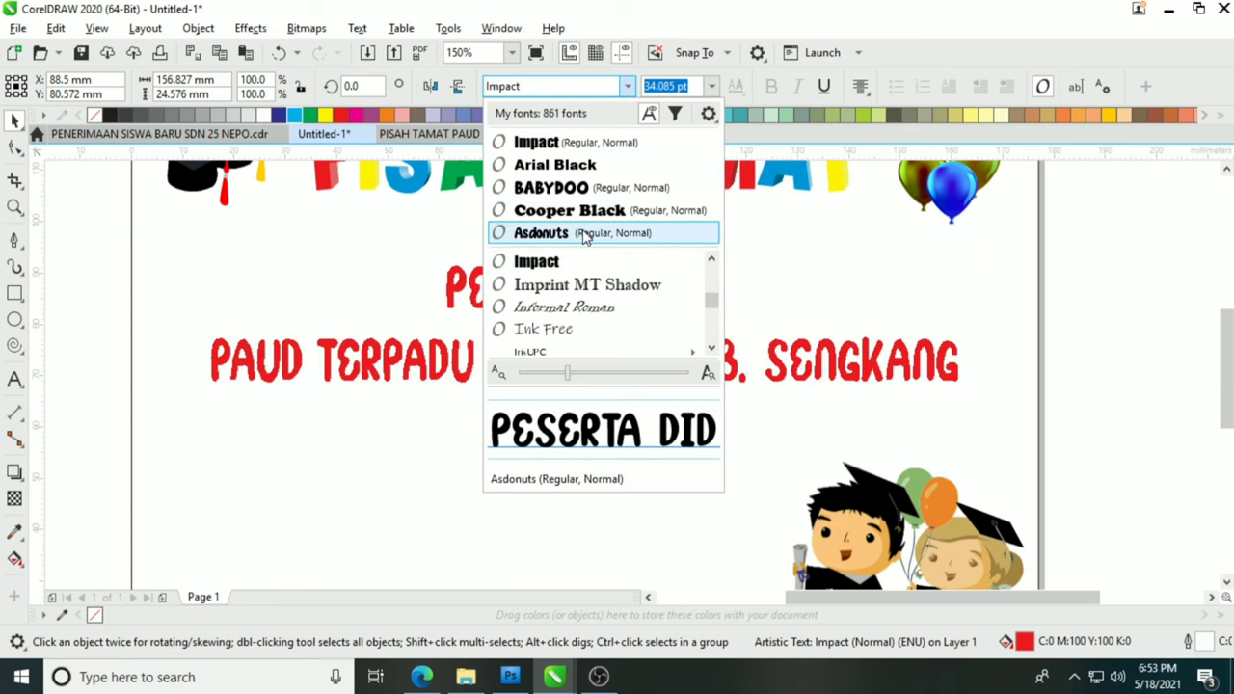
pyautogui.click(542, 234)
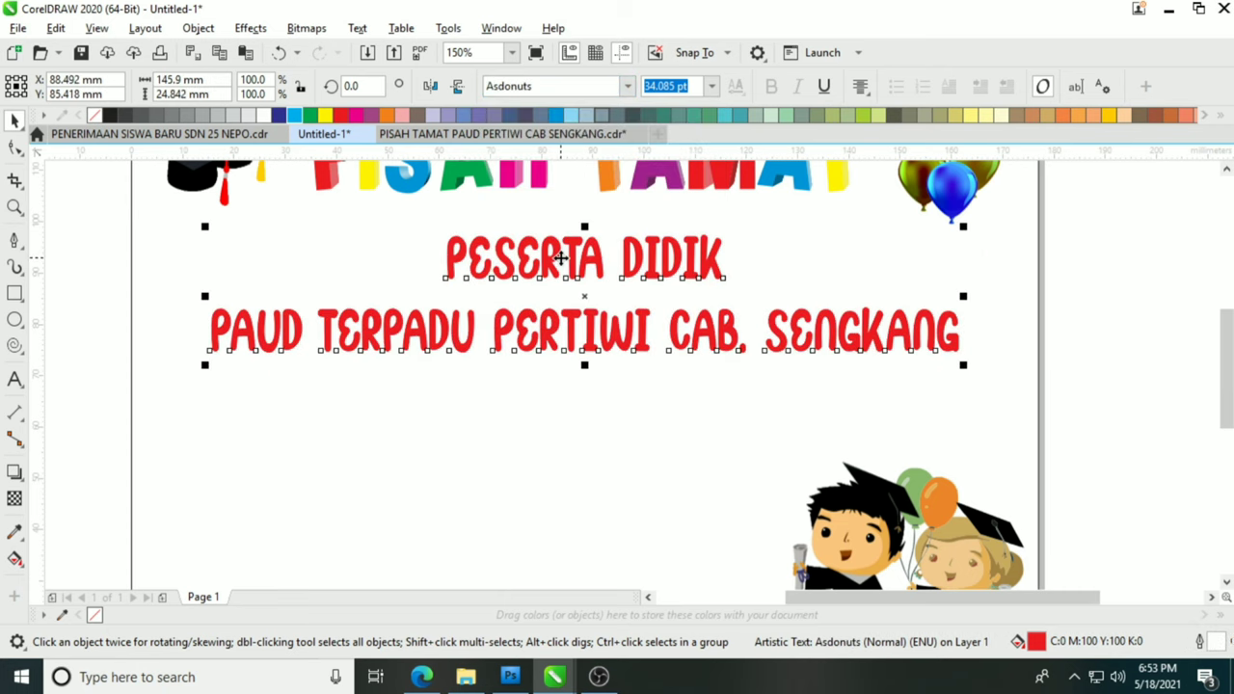
# Duplicate the two-line PESERTA DIDIK text block directly below itself.
pyautogui.scroll(-1, 562, 258)
pyautogui.moveTo(563, 257); pyautogui.dragTo(565, 333)
pyautogui.rightClick(565, 333)
# Tighten the line spacing of the original PESERTA DIDIK text block.
pyautogui.click(527, 283)
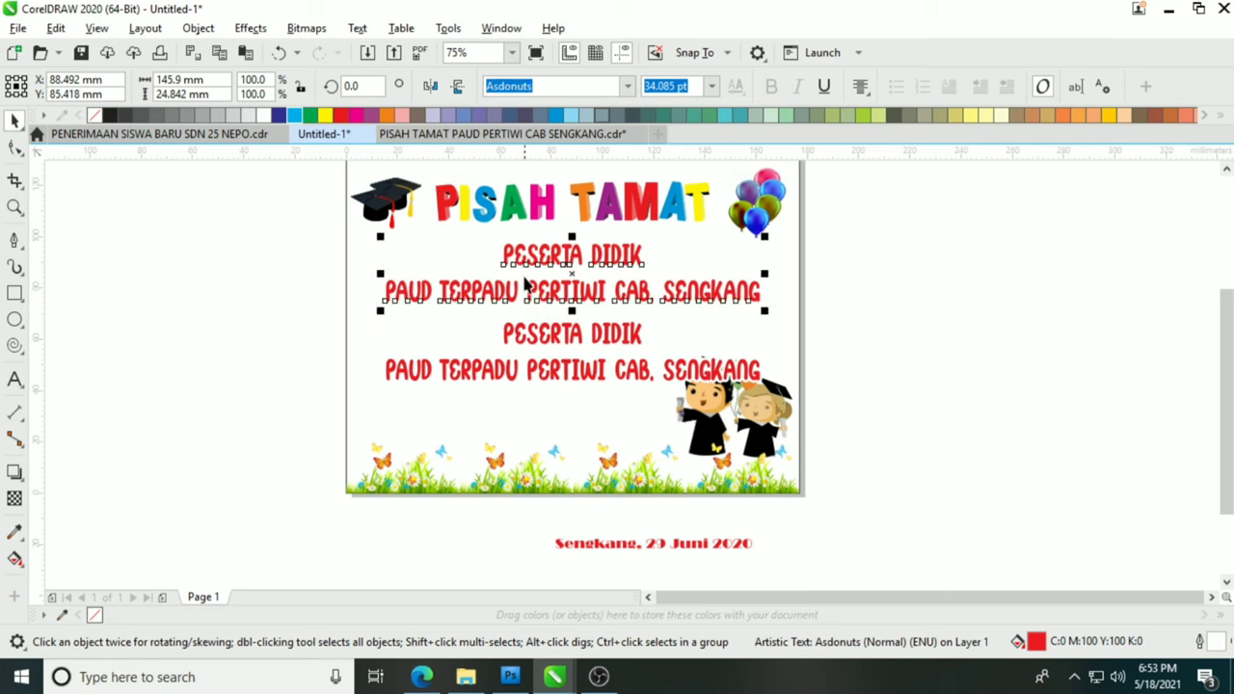
pyautogui.scroll(2, 525, 285)
pyautogui.moveTo(242, 347)
pyautogui.mouseDown()
pyautogui.moveTo(242, 320)
pyautogui.moveTo(241, 332)
pyautogui.mouseUp()
pyautogui.press('space')
# Replace the duplicated block's text with "KELOMPOK BERMAIN & TAMAN KANAK-KANAK" and finish editing it.
pyautogui.click(574, 403)
pyautogui.doubleClick(571, 390)
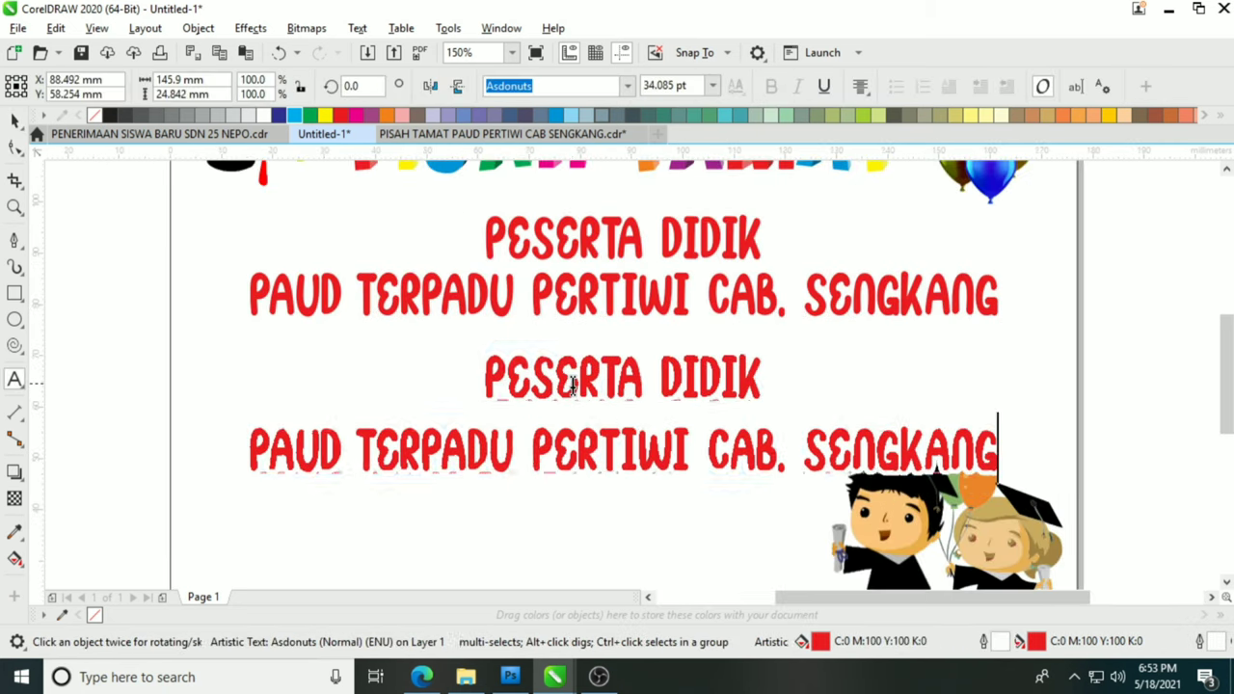
pyautogui.hotkey('ctrl', 'a')
pyautogui.write('KELOMPOK B')
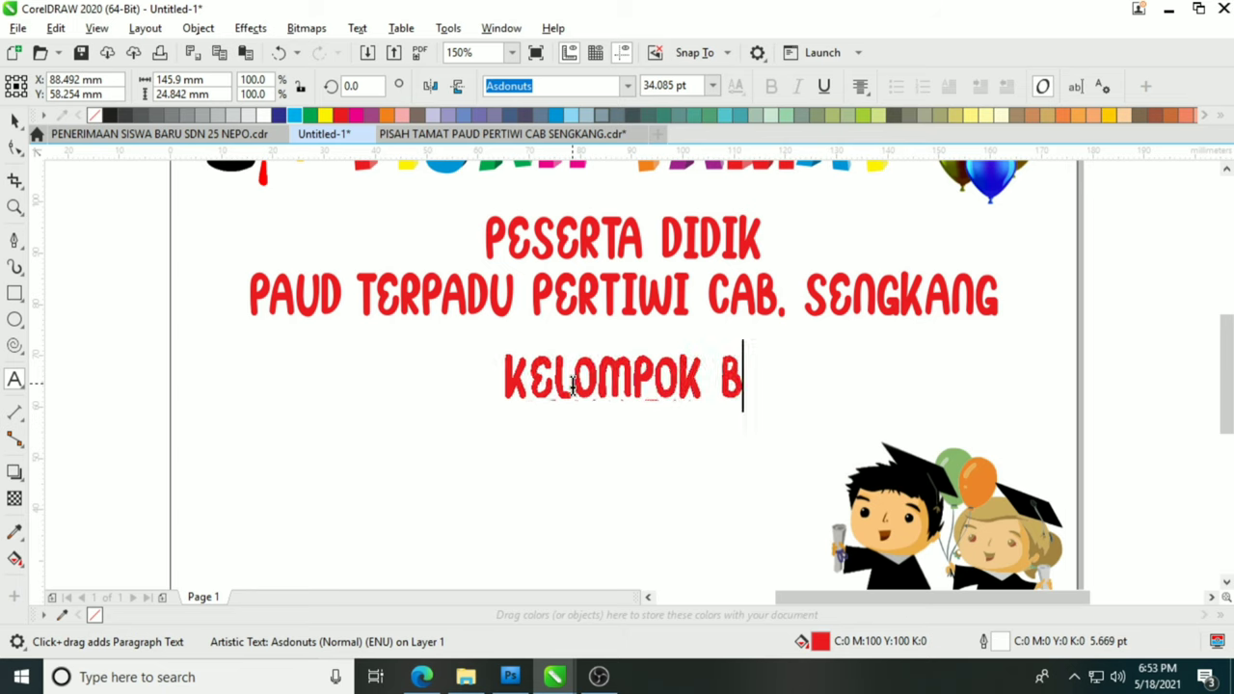
pyautogui.write('ERAMAIN ')
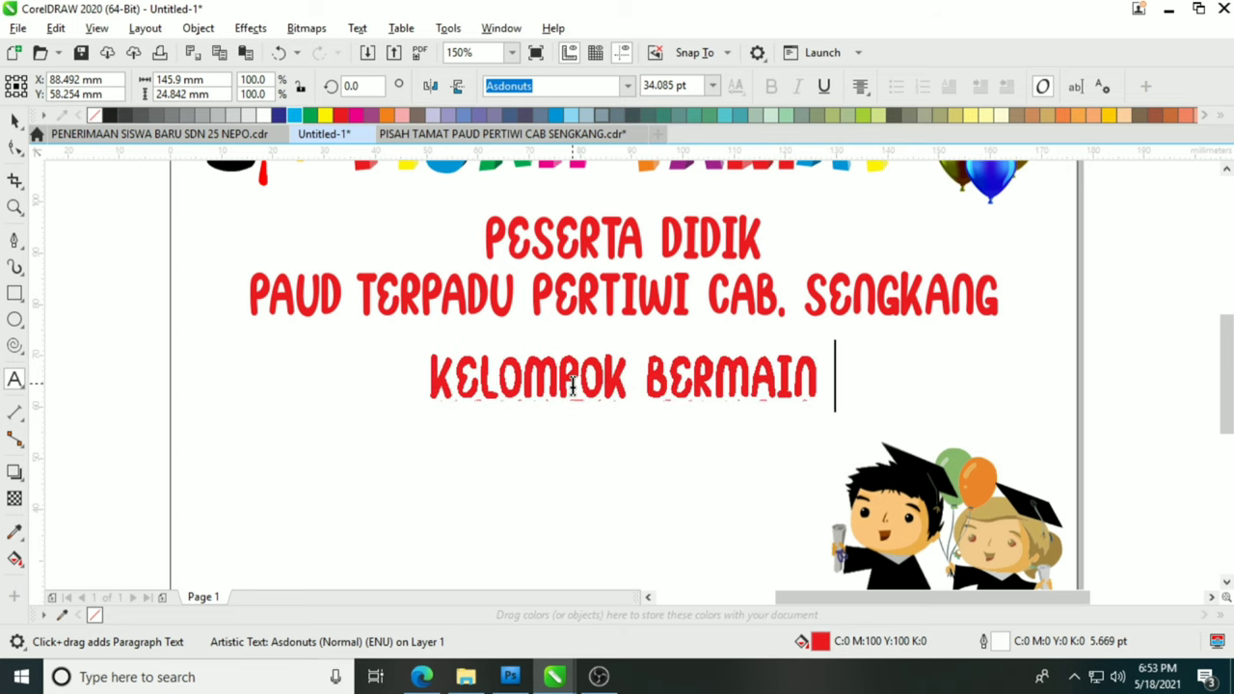
pyautogui.write('& TAMAN KA')
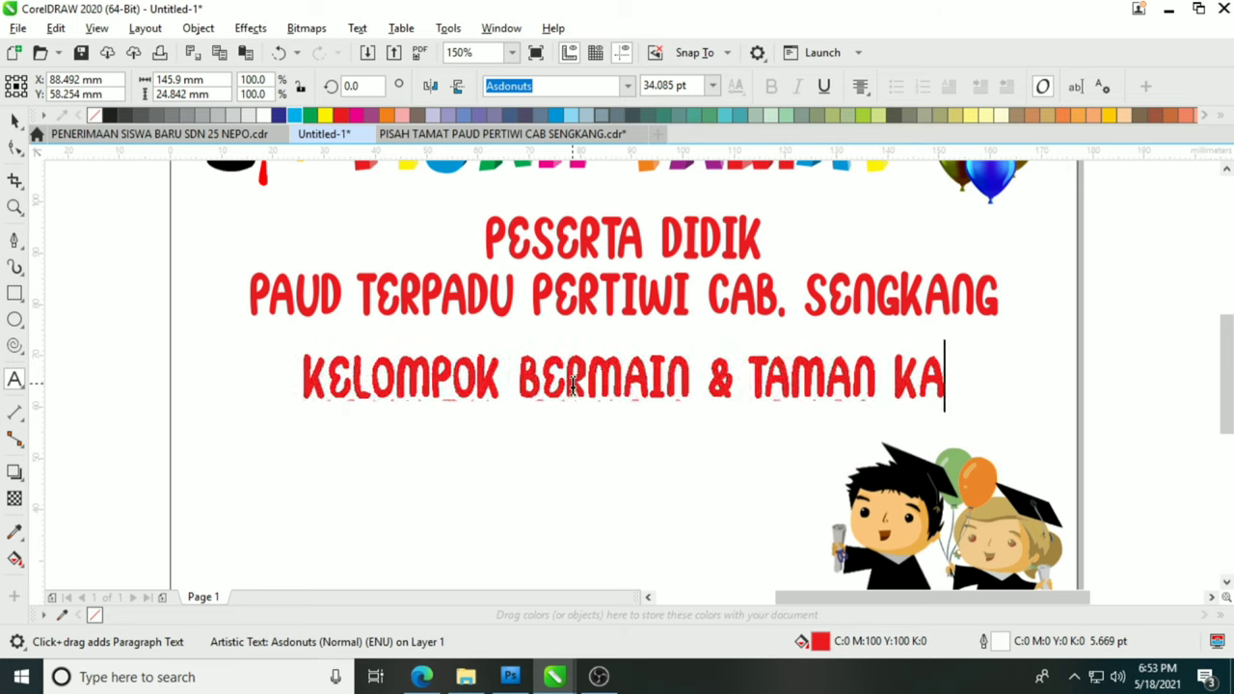
pyautogui.write('NAK-KANAK')
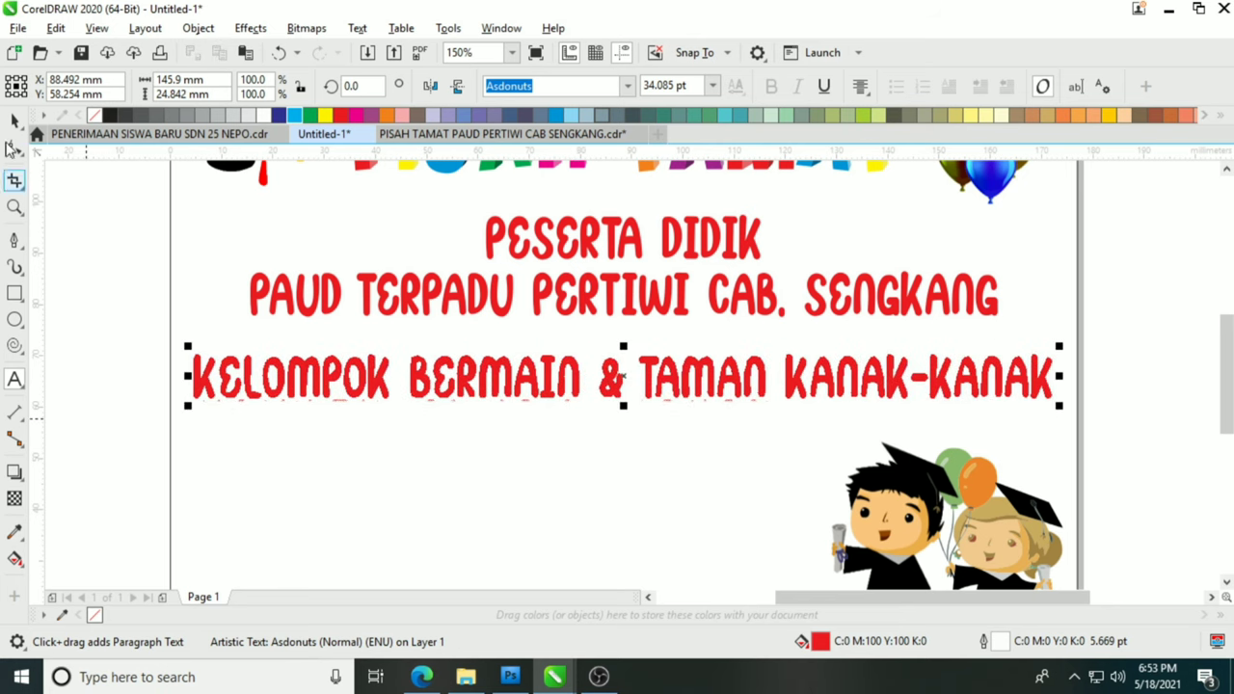
pyautogui.click(15, 120)
# Scale the KELOMPOK BERMAIN & TAMAN KANAK-KANAK line down to about 113 mm wide, at 22.94 pt.
pyautogui.scroll(-2, 545, 416)
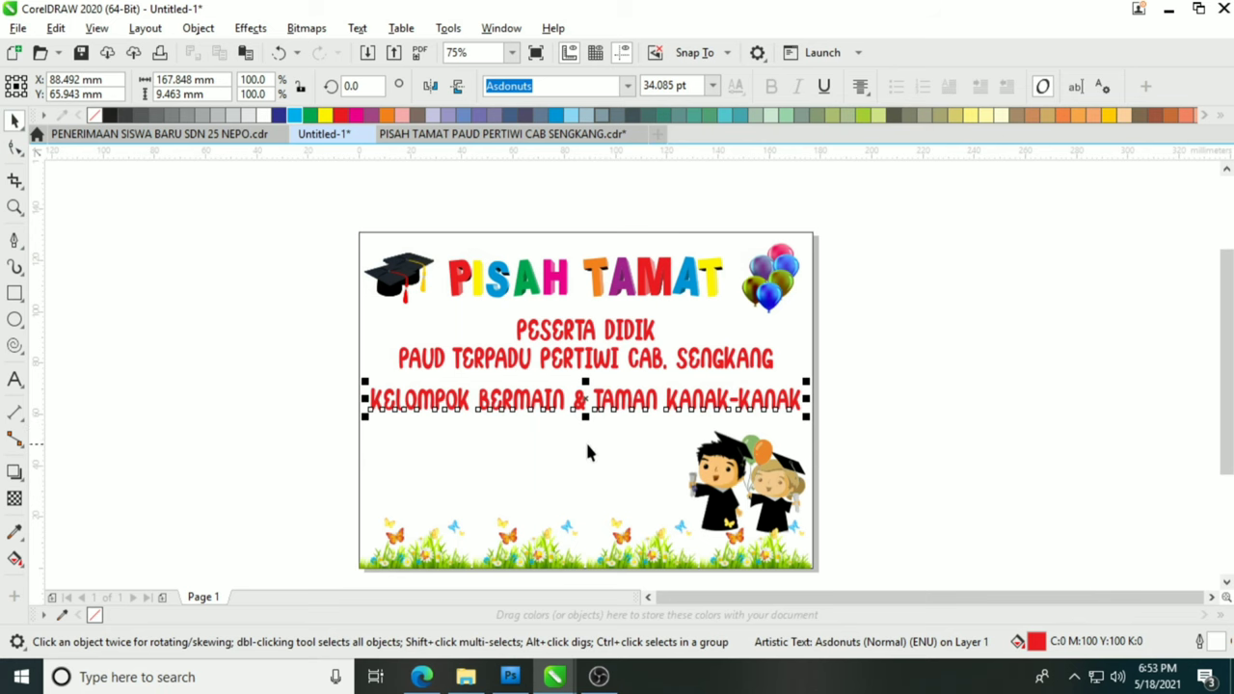
pyautogui.moveTo(366, 418); pyautogui.dragTo(383, 418)
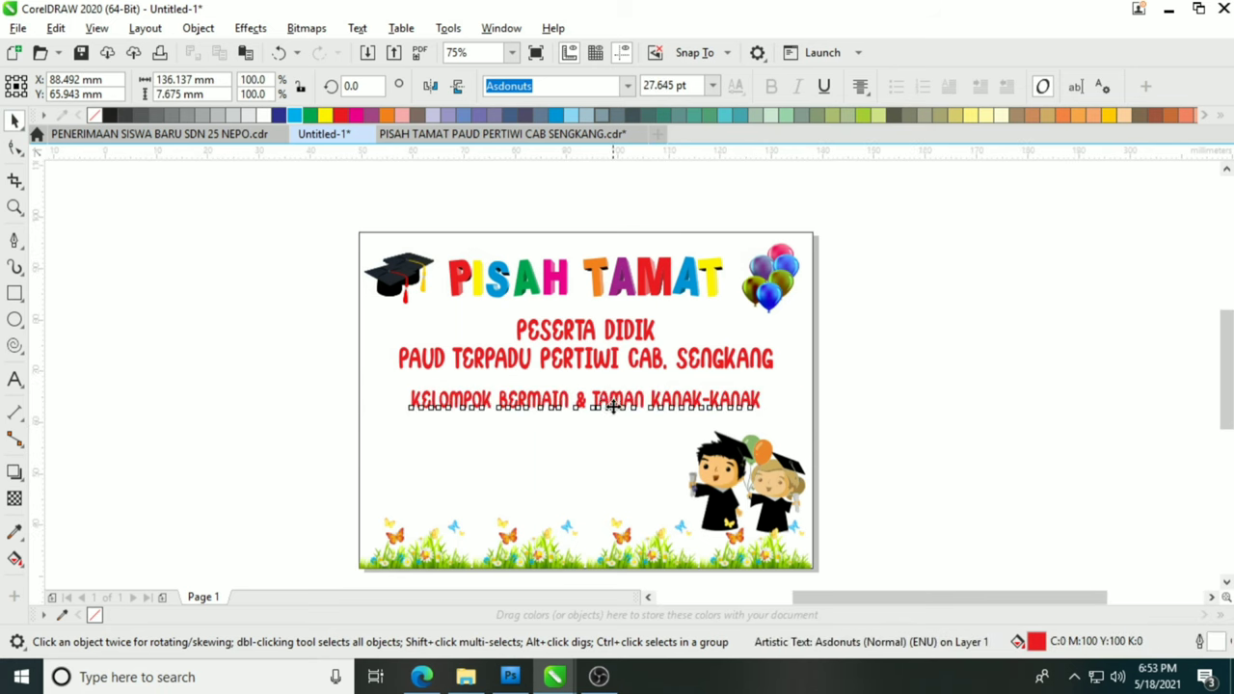
pyautogui.scroll(2, 607, 388)
pyautogui.moveTo(913, 397); pyautogui.dragTo(854, 404)
# Change the PESERTA DIDIK block's font to BABYDOO and enlarge it to about 160 mm wide.
pyautogui.click(810, 311)
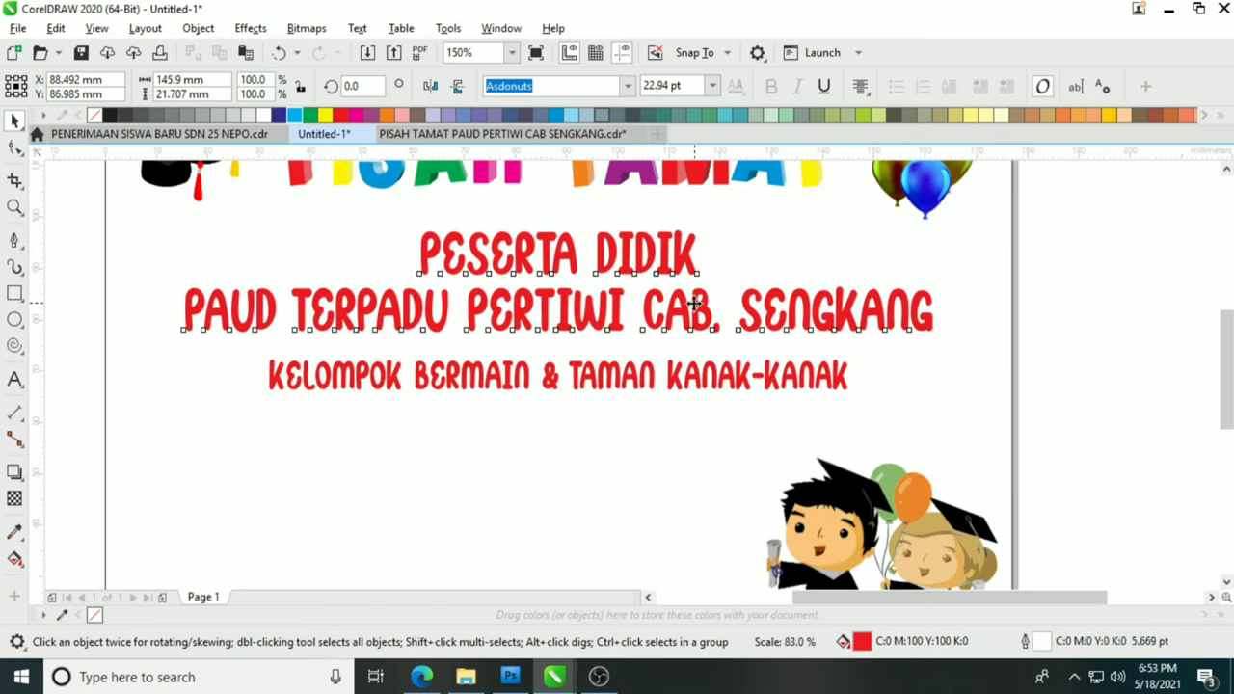
pyautogui.click(629, 87)
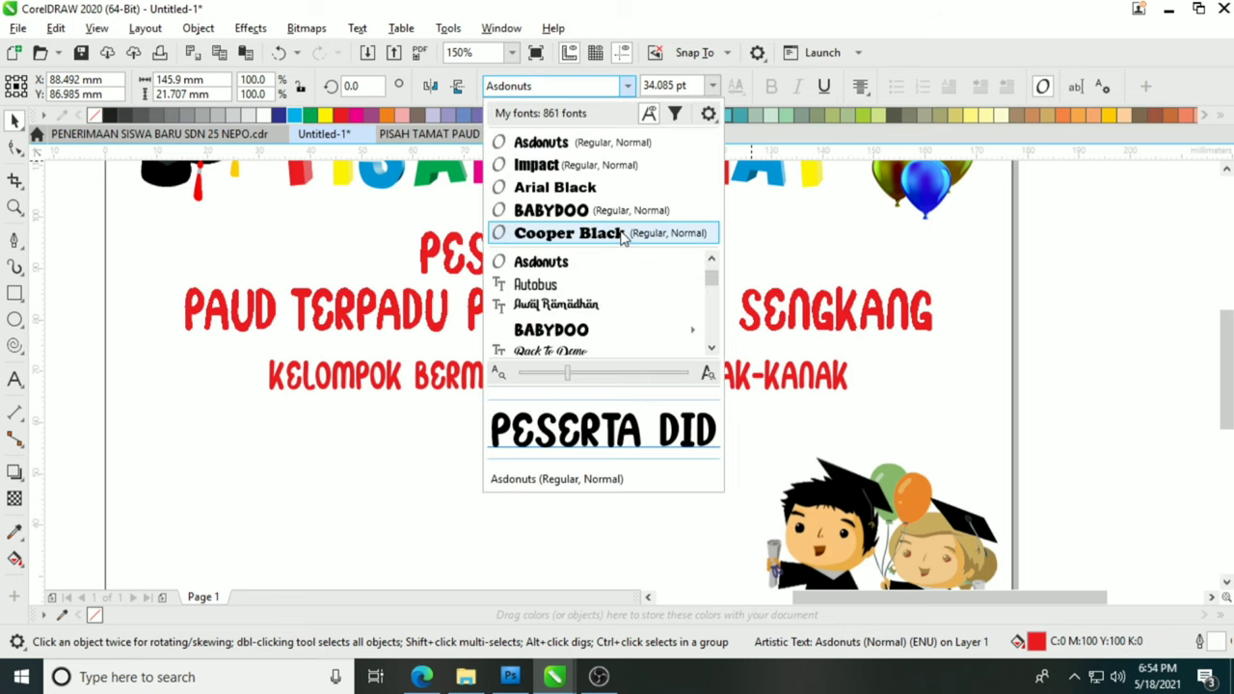
pyautogui.click(613, 214)
pyautogui.moveTo(989, 281); pyautogui.dragTo(971, 281)
# Stretch the KELOMPOK BERMAIN & TAMAN KANAK-KANAK line horizontally to about 138 mm wide.
pyautogui.keyDown('shift'); pyautogui.click(589, 369); pyautogui.keyUp('shift')
pyautogui.click(590, 376)
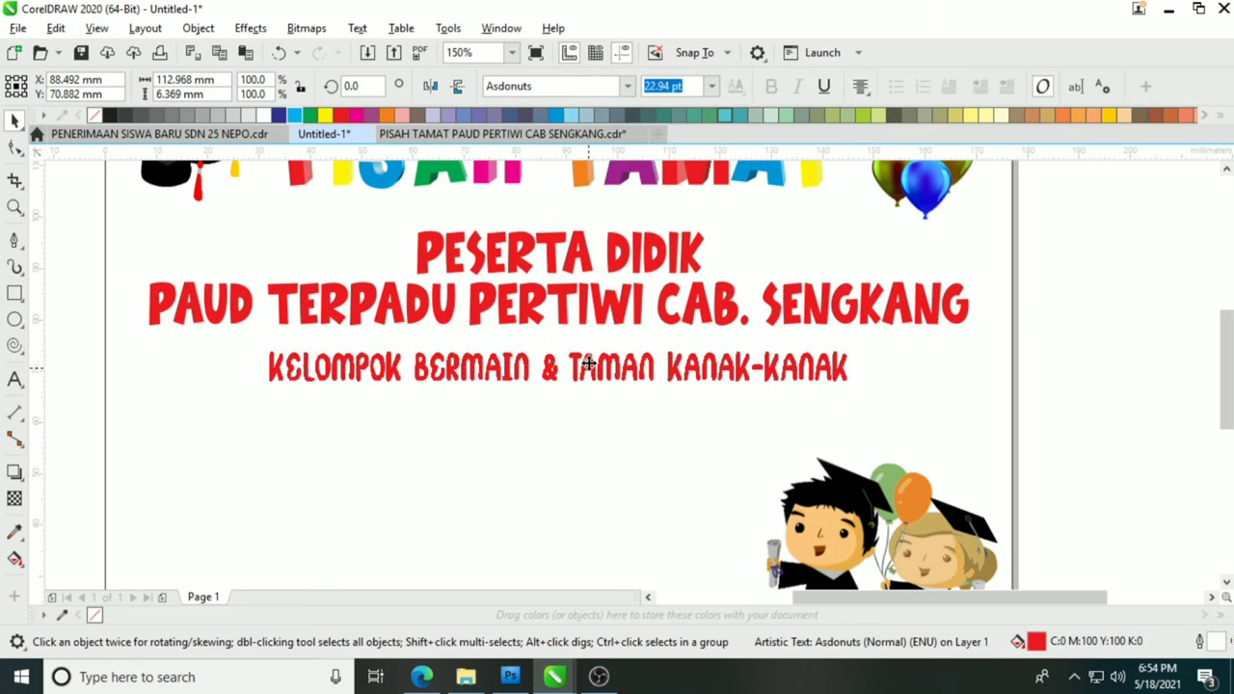
pyautogui.moveTo(854, 362); pyautogui.dragTo(912, 351)
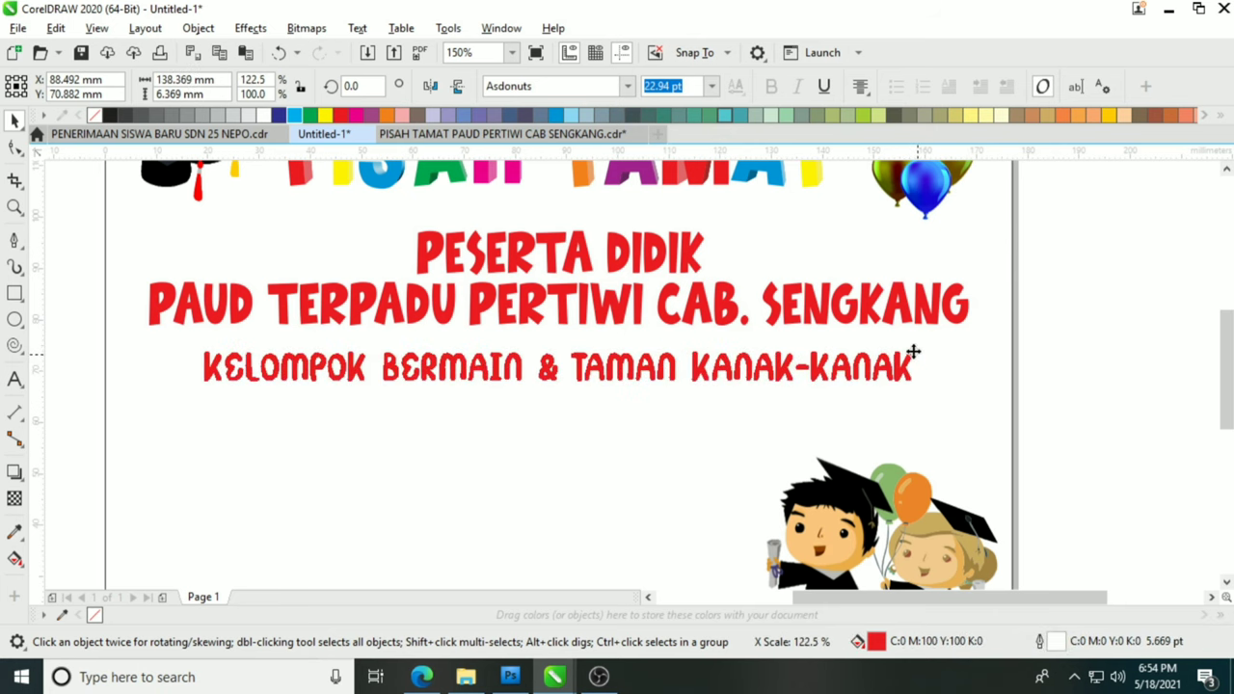
# Stretch the PESERTA DIDIK text block vertically to about 21 mm tall and deselect it.
pyautogui.click(625, 318)
pyautogui.moveTo(558, 223); pyautogui.dragTo(553, 209)
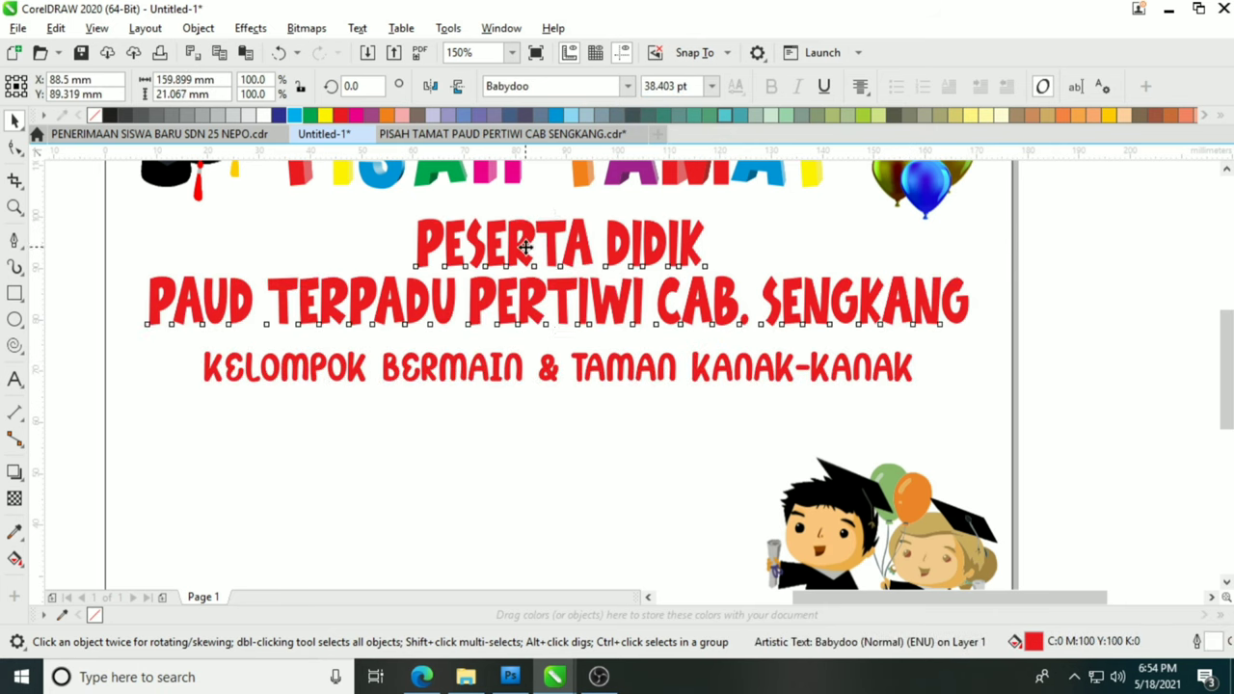
pyautogui.click(1083, 332)
pyautogui.press('F4')
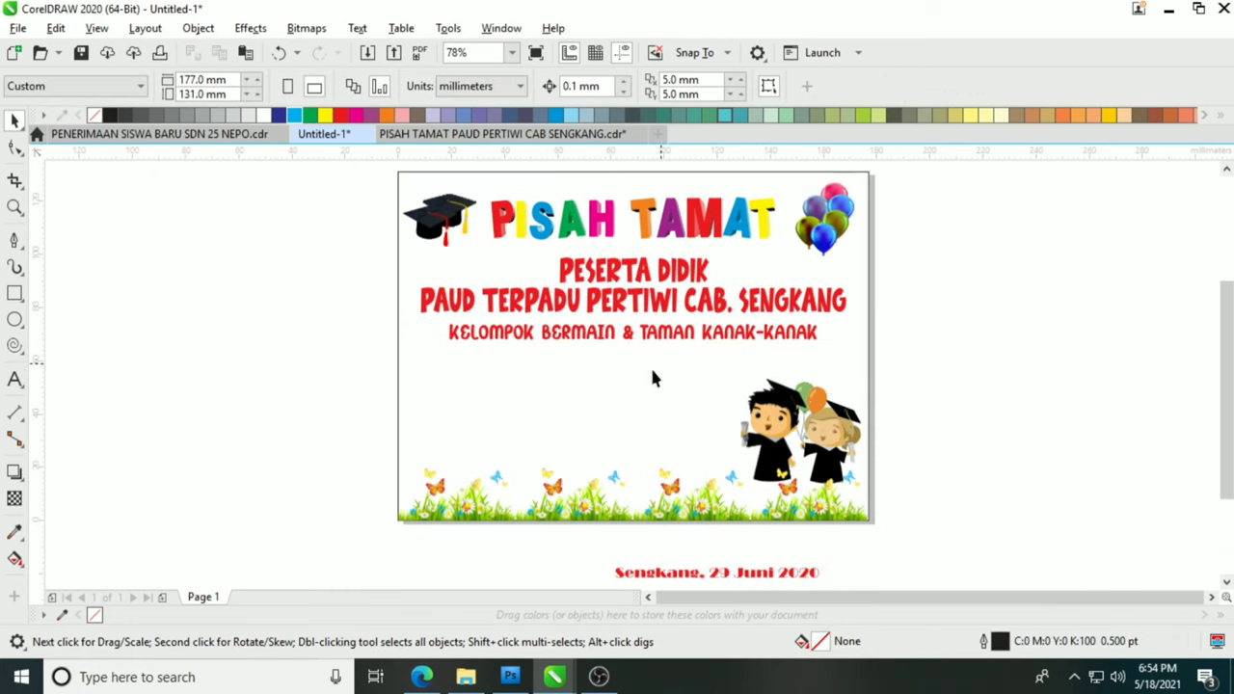
# Duplicate the KELOMPOK BERMAIN line below itself and change the copy's text to "TAHUN PELAJARAN 2020/2021".
pyautogui.click(583, 338)
pyautogui.moveTo(582, 338); pyautogui.dragTo(582, 376)
pyautogui.press('F8')
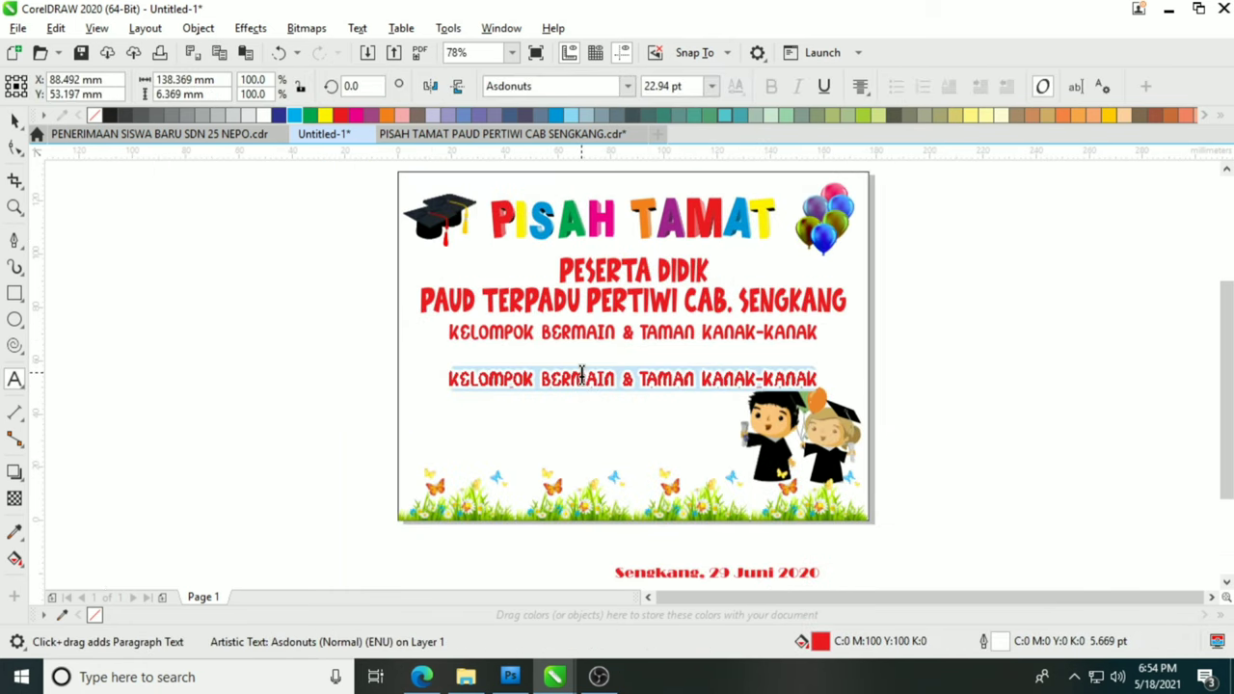
pyautogui.write('TAHUN PELAJARAN 2020/2021')
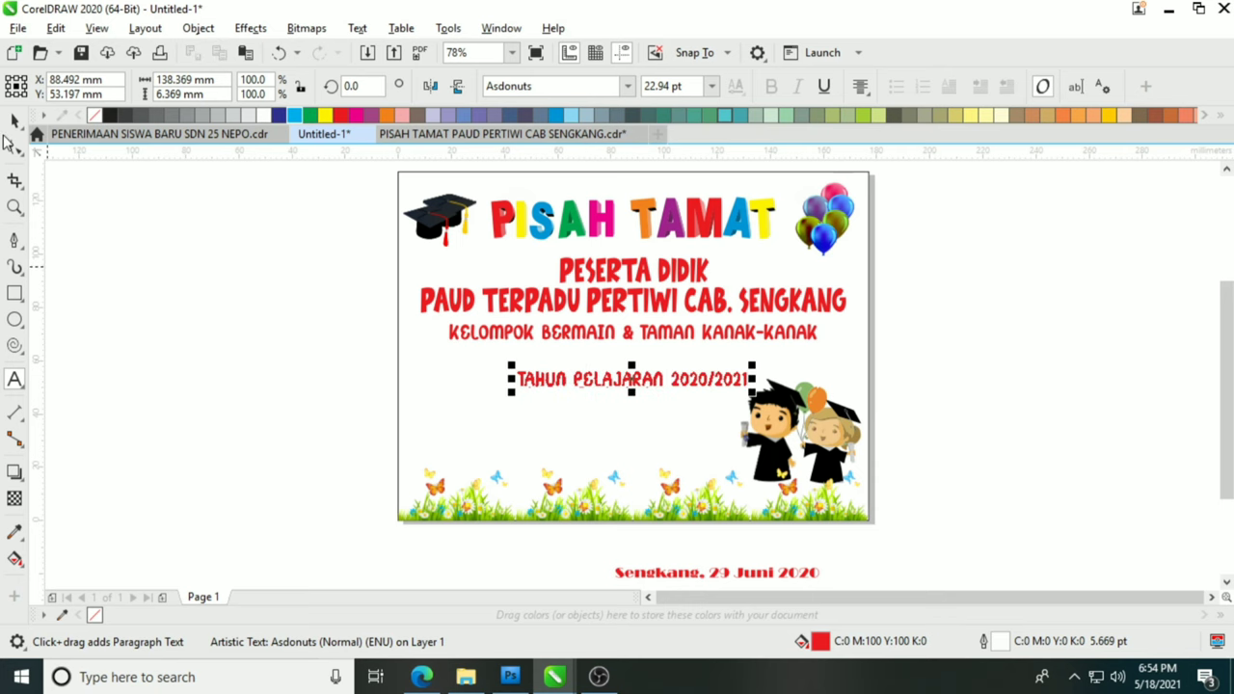
pyautogui.hotkey('ctrl', 'space')
# Scale the TAHUN PELAJARAN 2020/2021 line down to 17.463 pt and set its font to Amadeus Regular.
pyautogui.scroll(3, 703, 394)
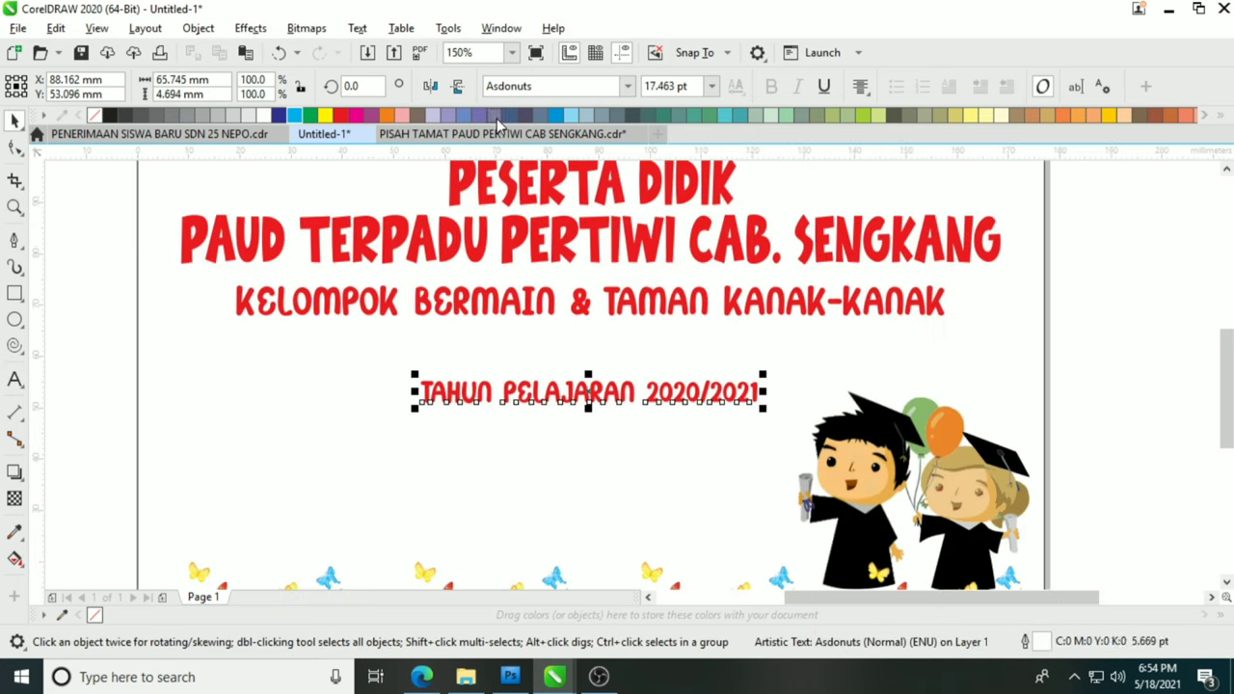
pyautogui.write('Amadeus Regular')
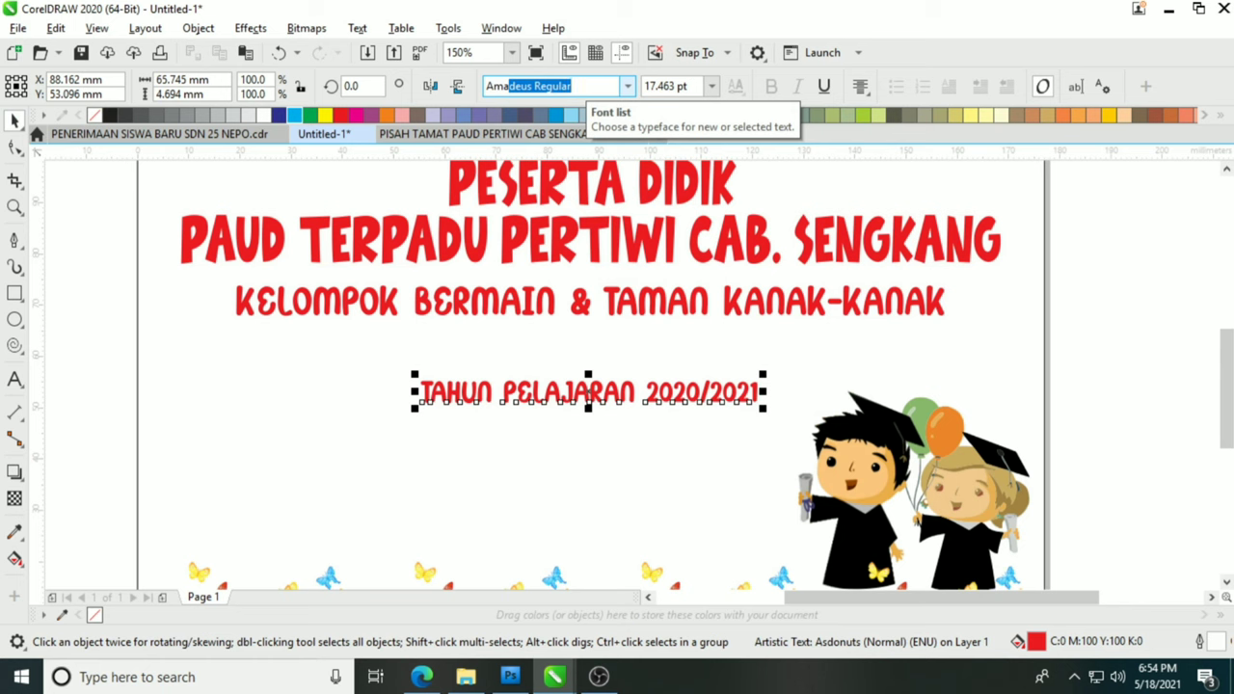
pyautogui.press('Return')
# Fill the PESERTA DIDIK block with dark blue and the KELOMPOK BERMAIN line with magenta.
pyautogui.click(608, 246)
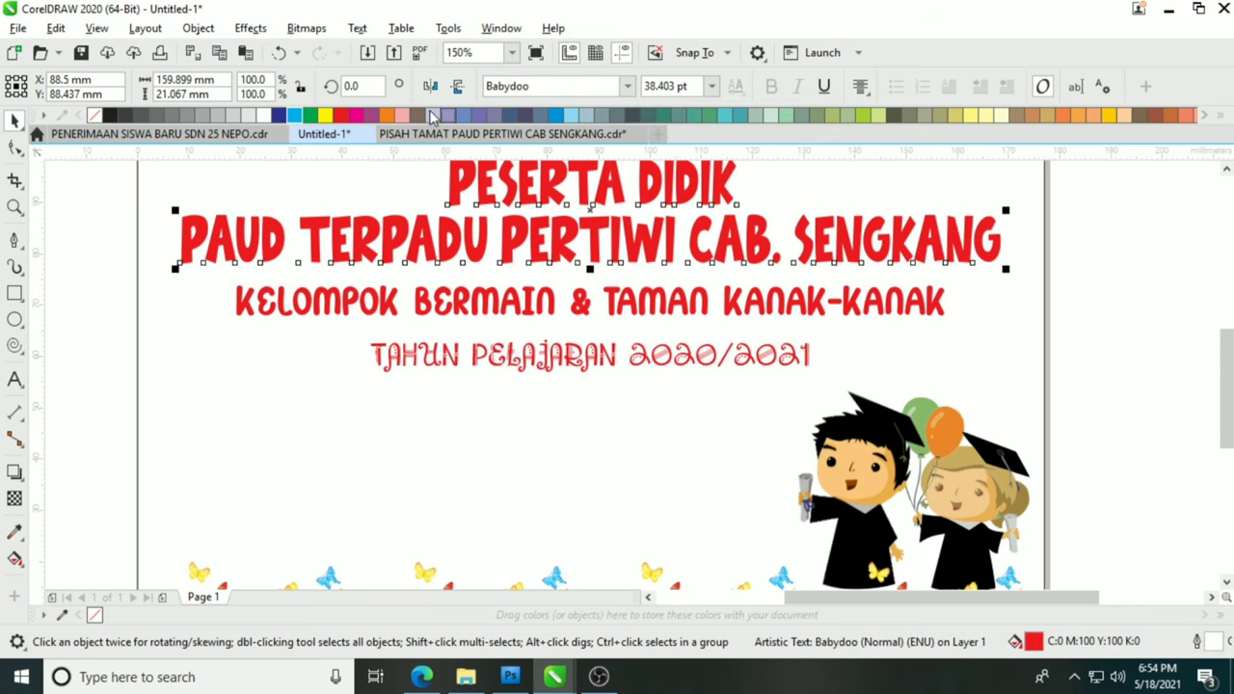
pyautogui.click(277, 113)
pyautogui.click(459, 283)
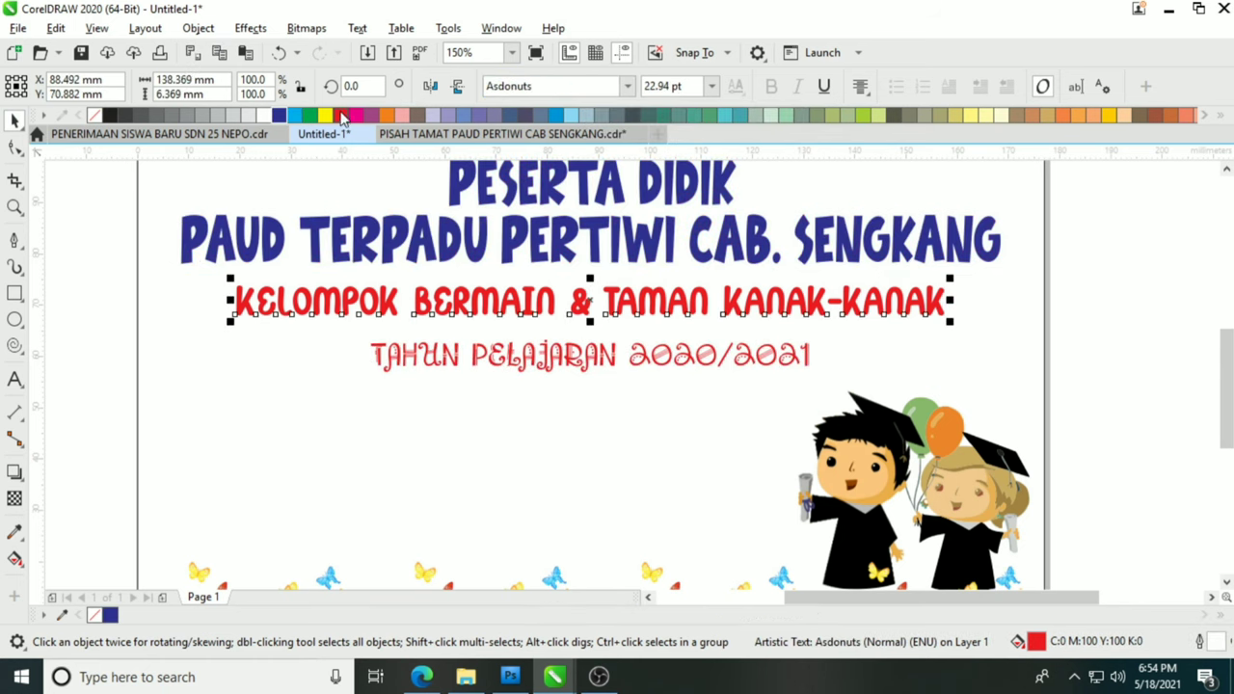
pyautogui.click(355, 114)
# Fill the TAHUN PELAJARAN 2020/2021 line with black and centre it horizontally on the page frame.
pyautogui.click(537, 359)
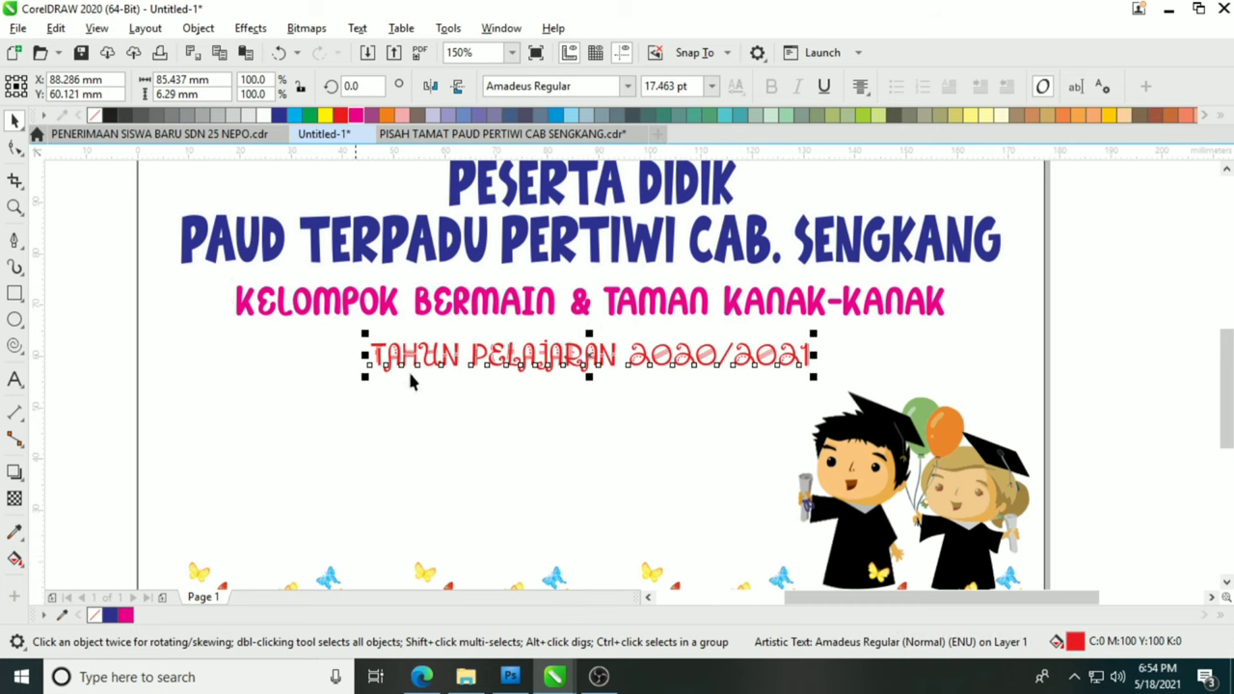
pyautogui.click(1217, 113)
pyautogui.click(463, 148)
pyautogui.keyDown('shift'); pyautogui.click(455, 400); pyautogui.keyUp('shift')
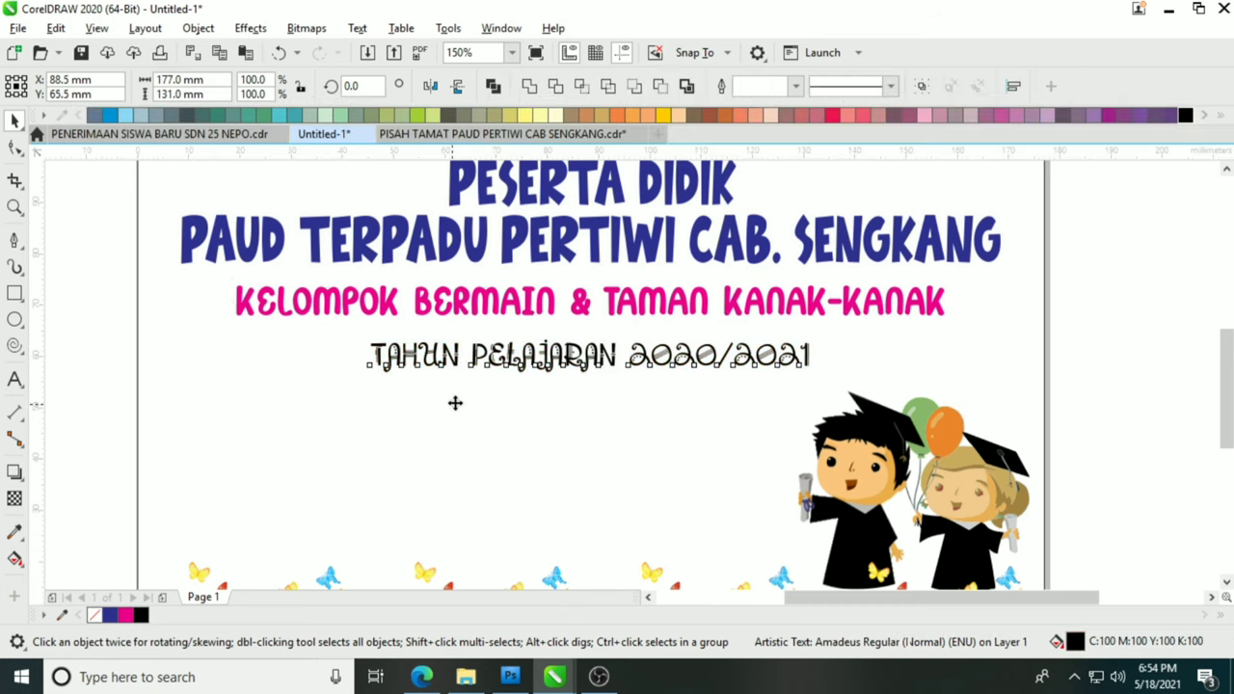
pyautogui.press('c')
pyautogui.press('F4')
pyautogui.click(915, 325)
# Save the drawing on the DESAIN COREL (E:) drive as "PISAH TAMAT PAUD TERPADU PERTIWI CAB SENGKANG" in CDR format.
pyautogui.click(80, 53)
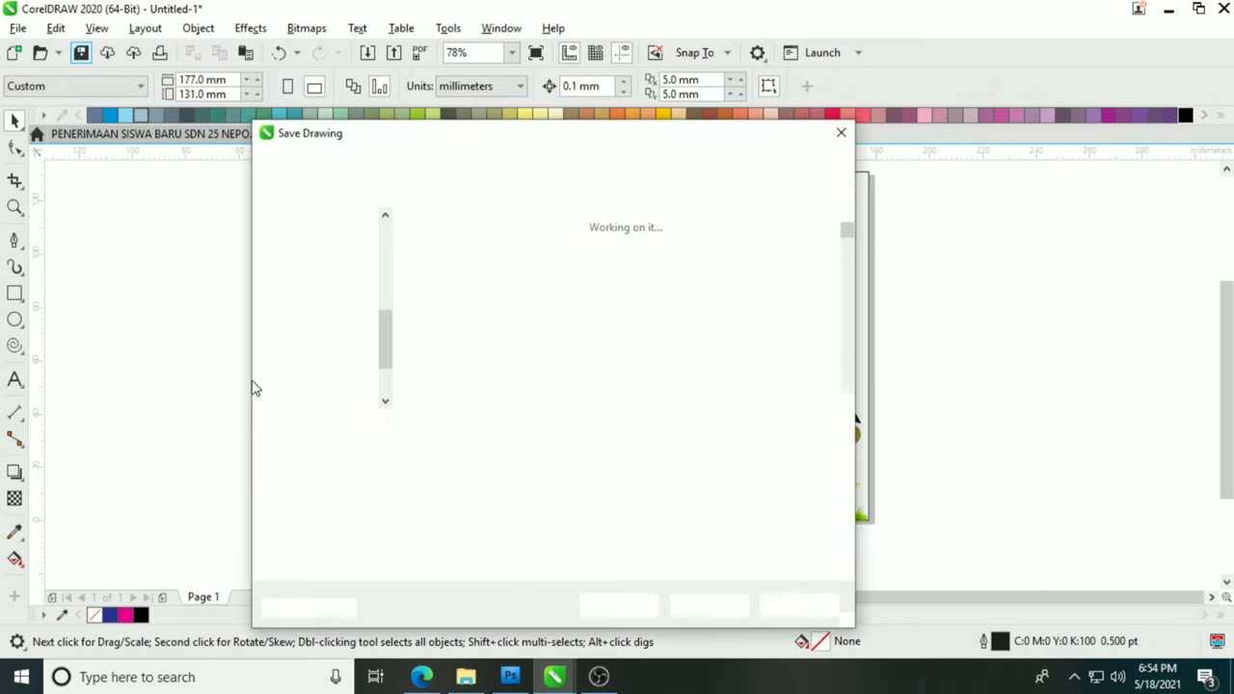
pyautogui.write('pi')
pyautogui.press('BackSpace')
pyautogui.press('BackSpace')
pyautogui.write('P')
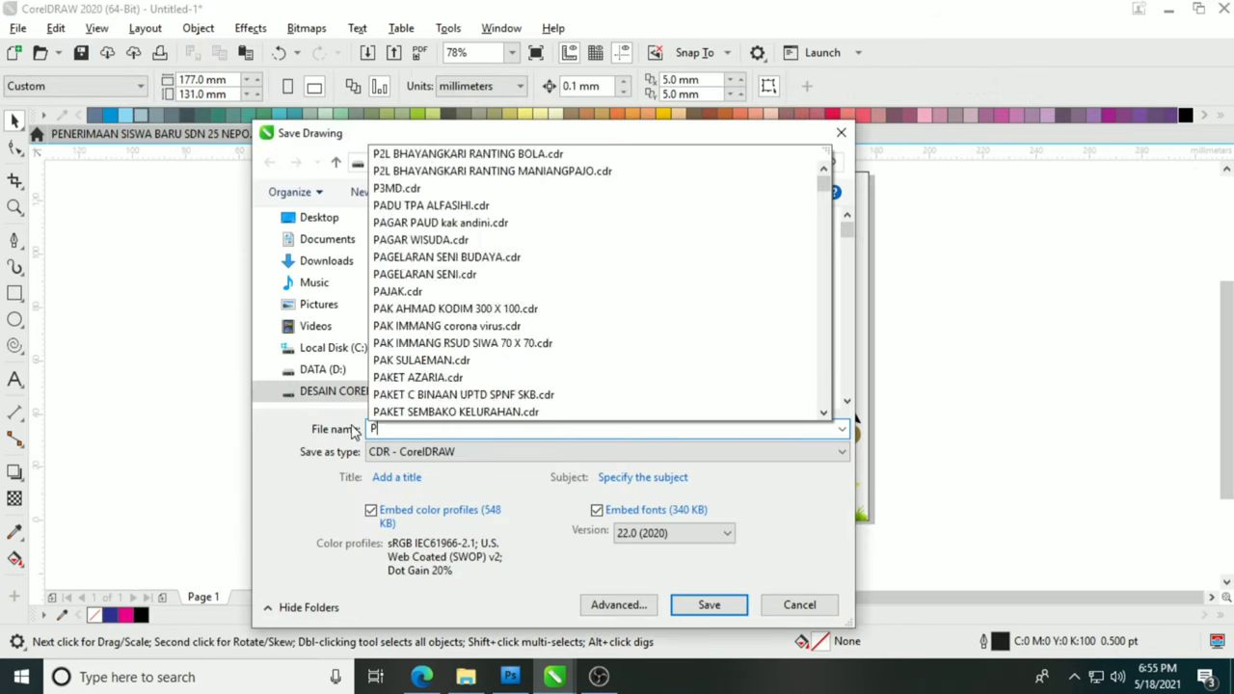
pyautogui.write('ISAH TAMAT PAUD T')
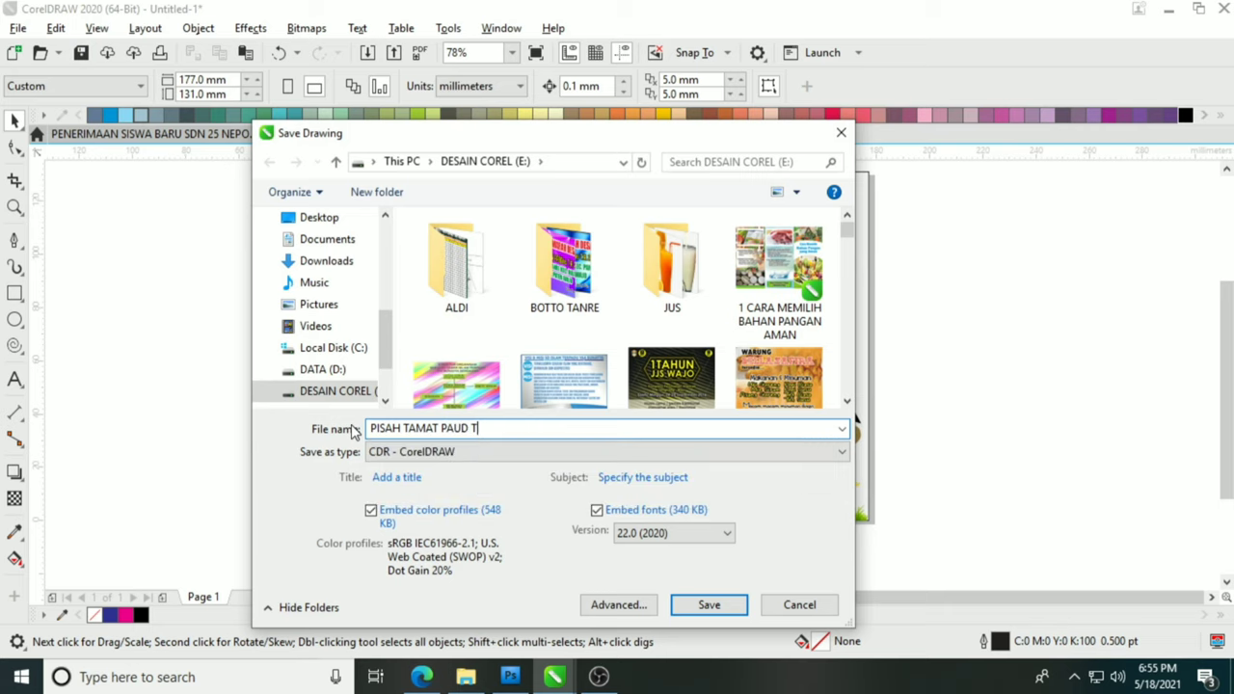
pyautogui.press('BackSpace')
pyautogui.write('TERPADU PERTIWI CAB SENGKANG')
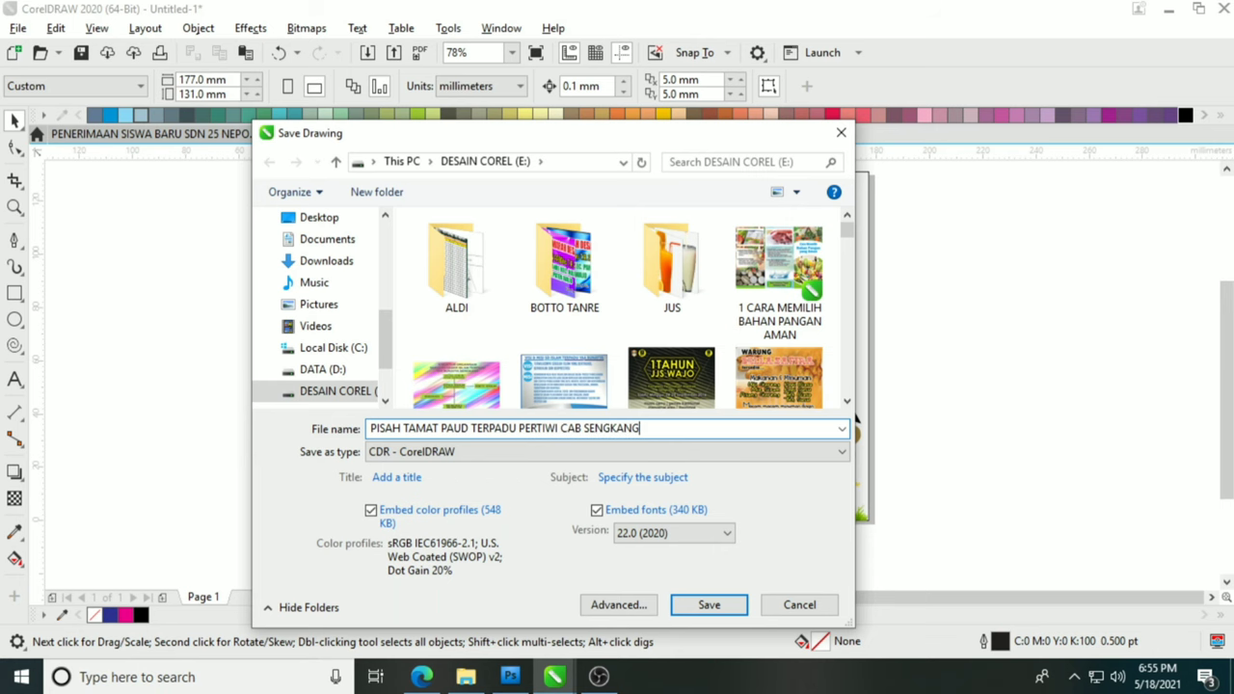
pyautogui.press('Return')
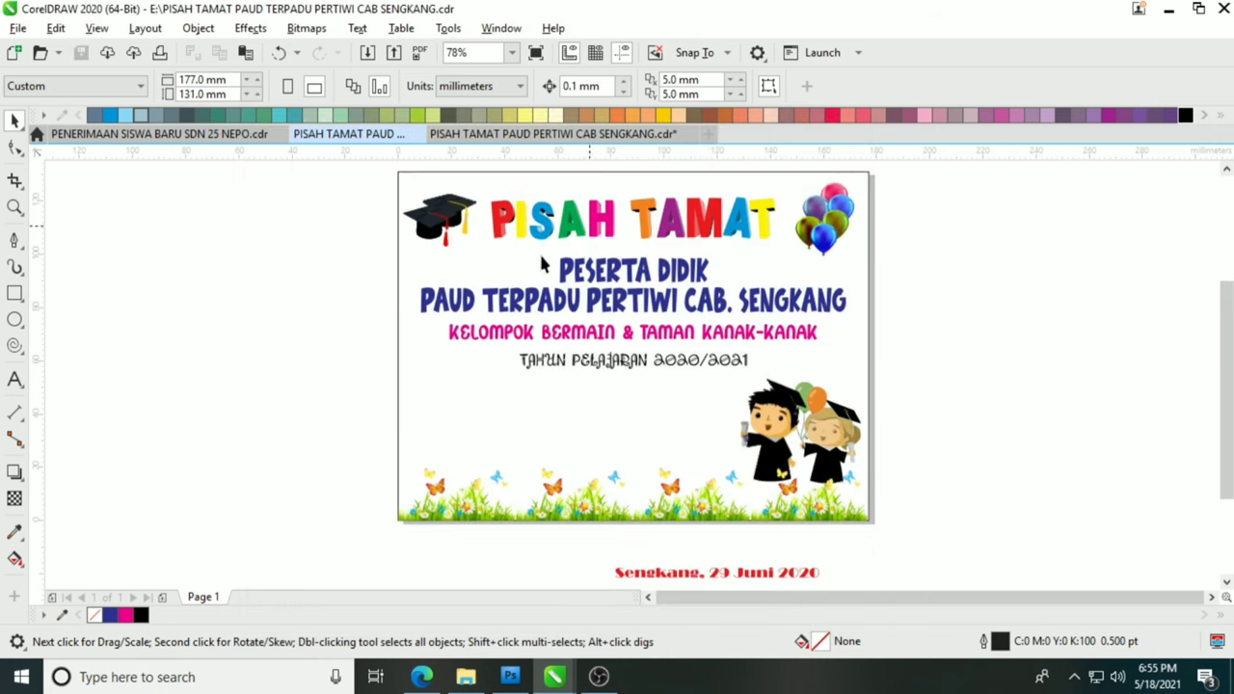
# Switch to Microsoft Edge and open the Freepik website in a new tab.
pyautogui.click(438, 675)
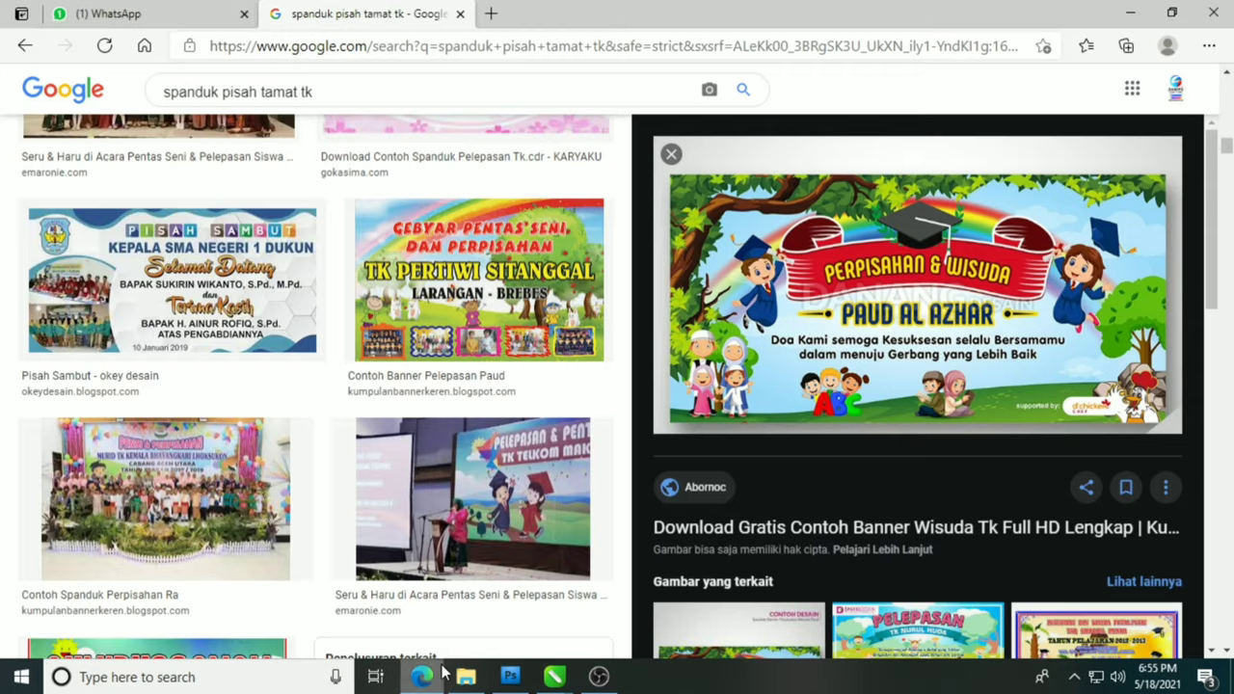
pyautogui.click(495, 14)
pyautogui.write('FRE')
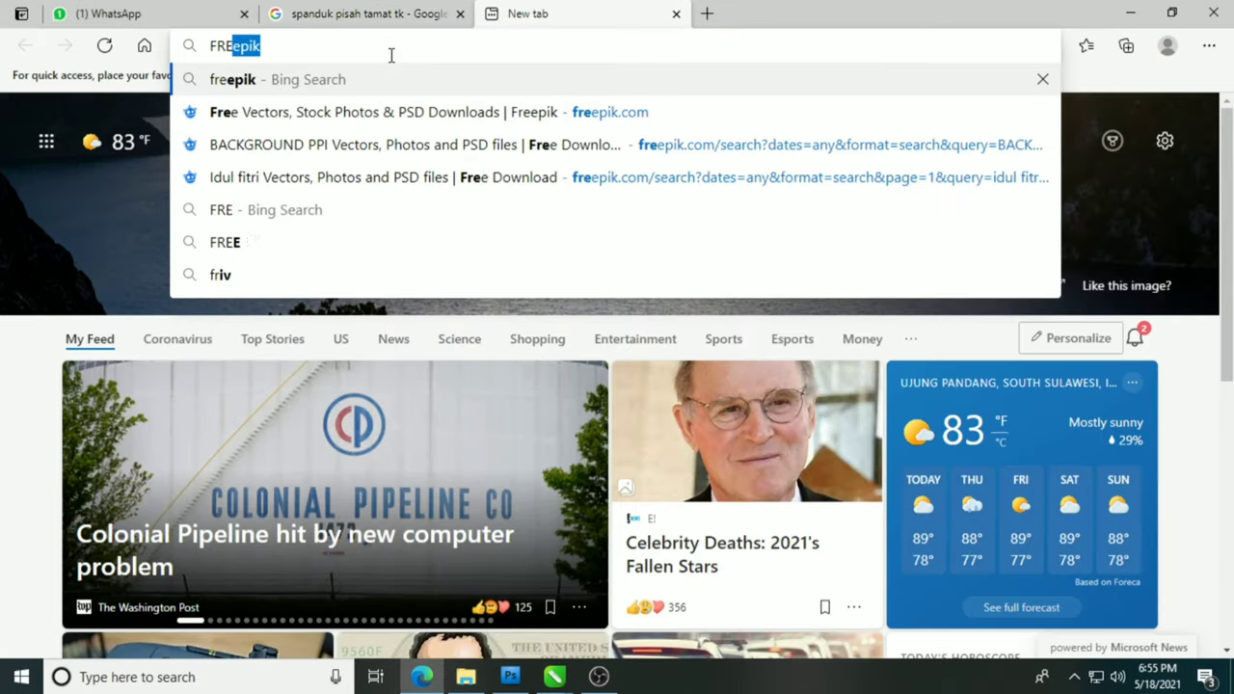
pyautogui.press('Return')
pyautogui.click(424, 223)
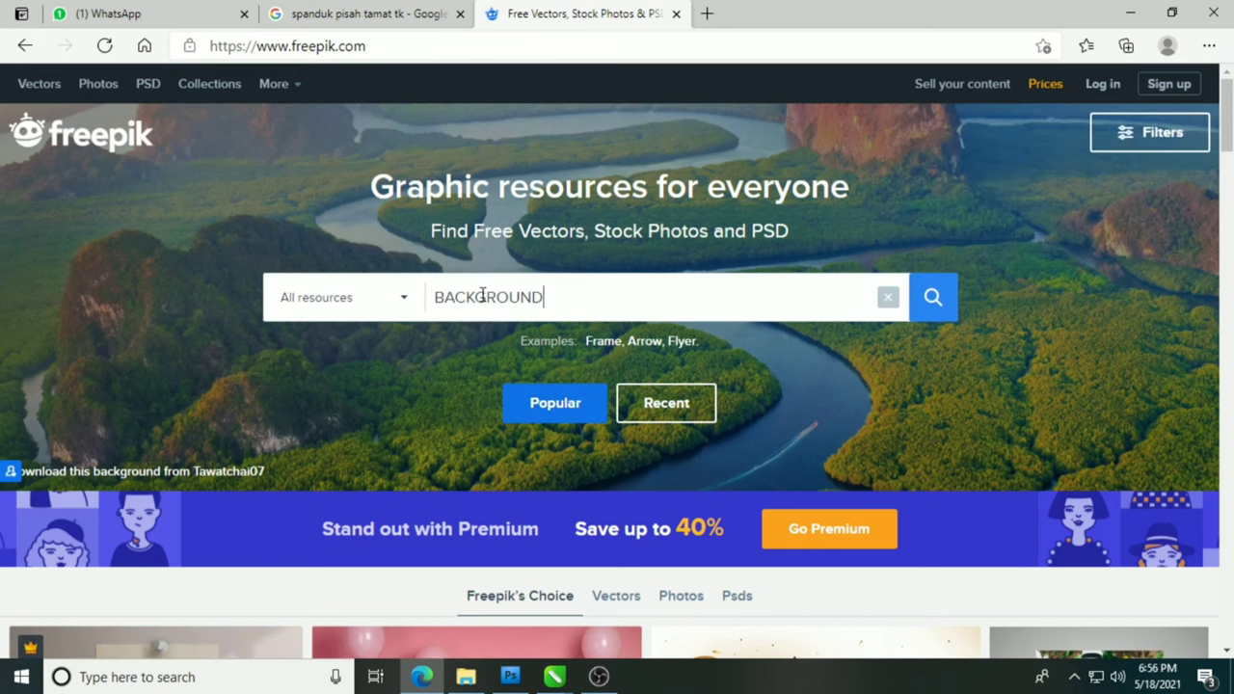
# Search all Freepik resources for "BACKGROUND TK" and look over the results page.
pyautogui.click(483, 296)
pyautogui.write('BACKGROUND TK')
pyautogui.press('Return')
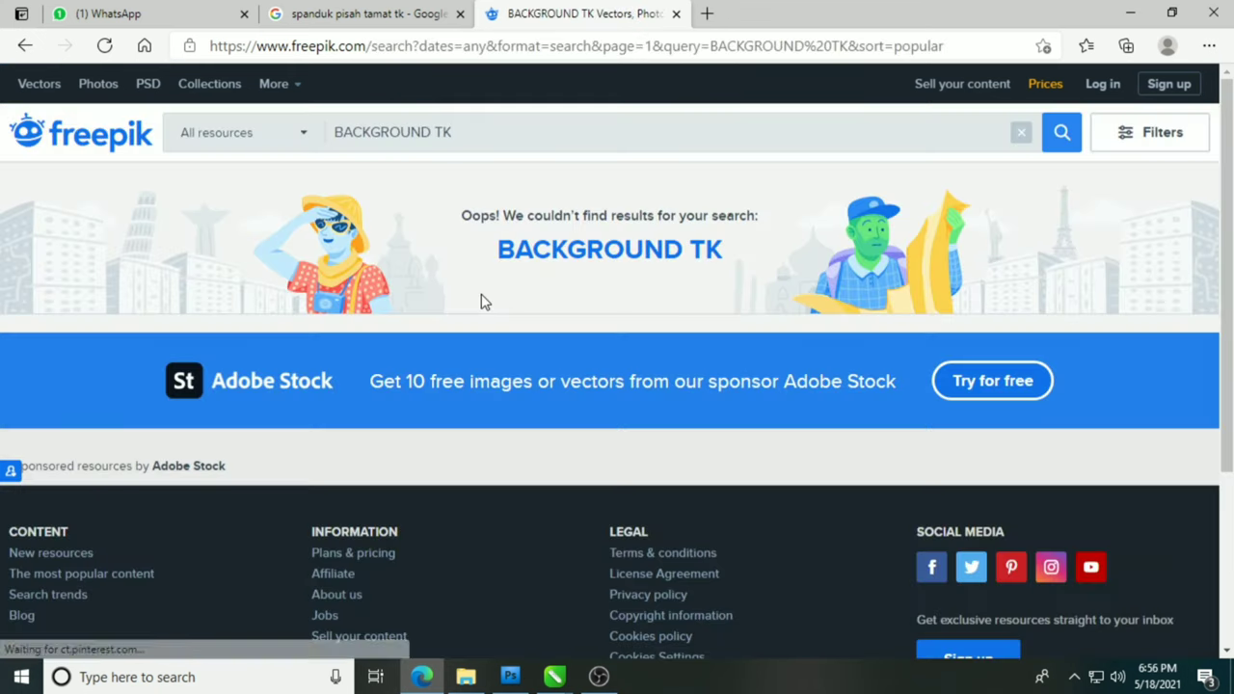
pyautogui.scroll(-2, 493, 298)
pyautogui.scroll(2, 446, 163)
# Change the Freepik search to "BACKGROUND KINDERGARDEN" and browse the results for a suitable background.
pyautogui.click(482, 142)
pyautogui.press('BackSpace')
pyautogui.press('BackSpace')
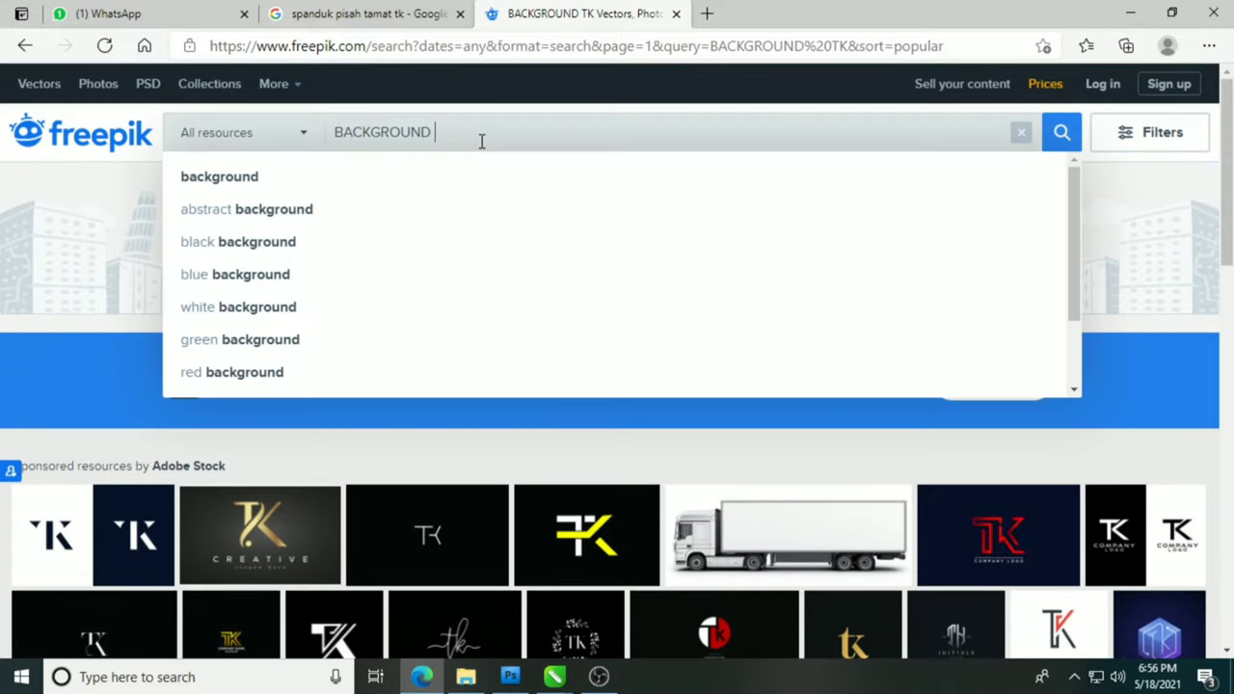
pyautogui.write('KINDERGARDEN')
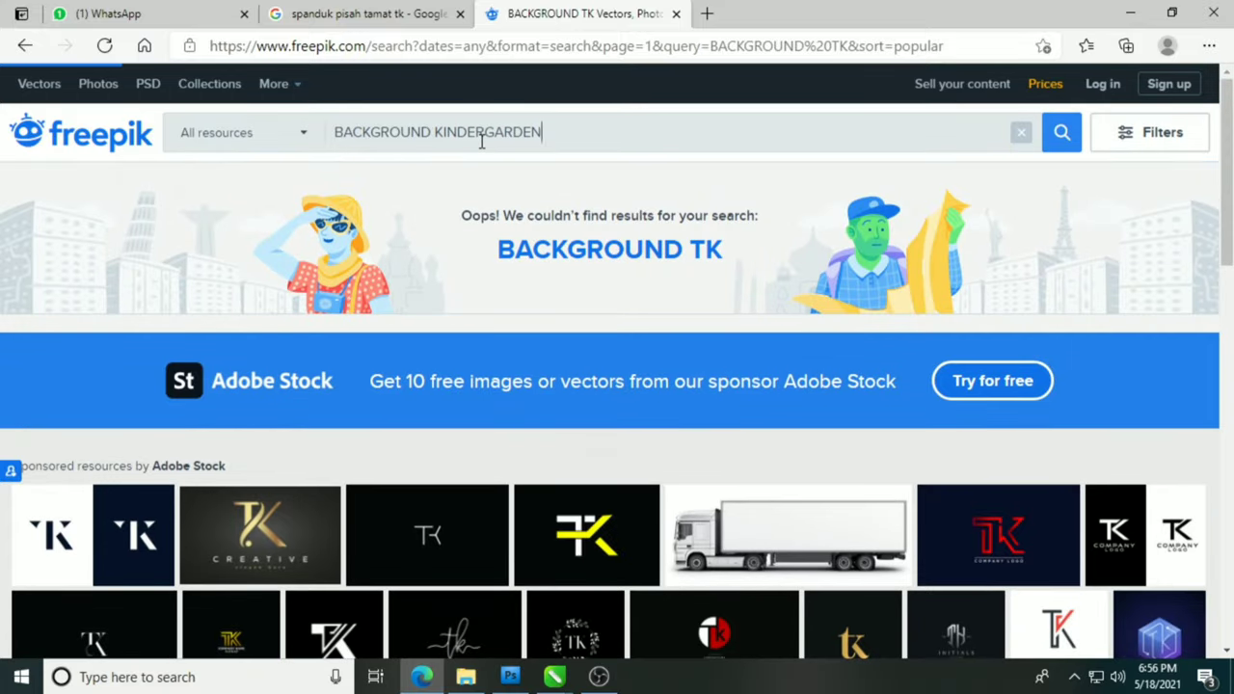
pyautogui.scroll(-10, 553, 231)
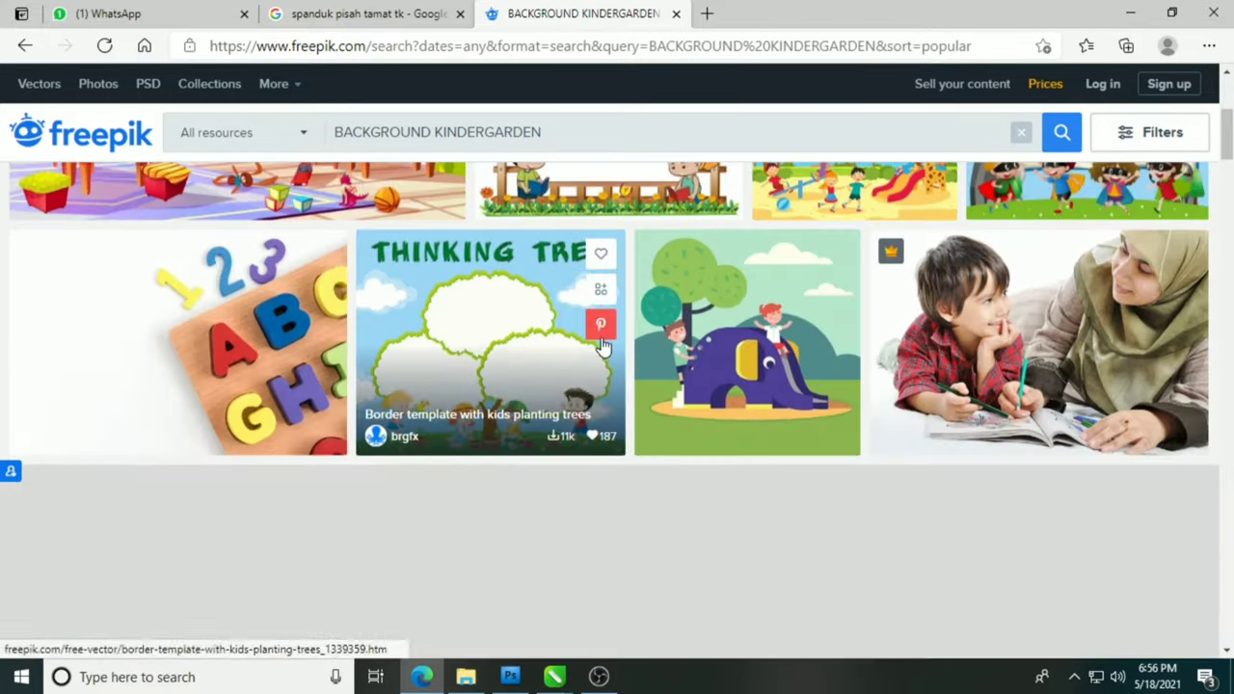
pyautogui.scroll(-15, 601, 338)
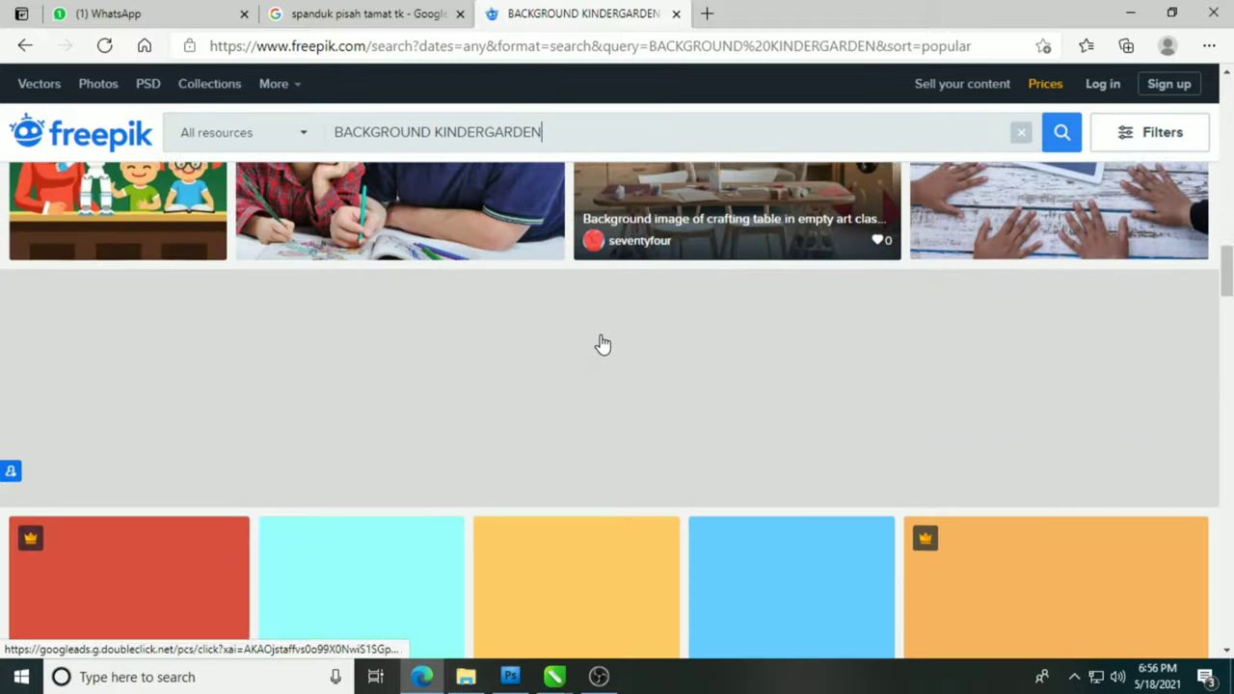
pyautogui.scroll(-10, 601, 344)
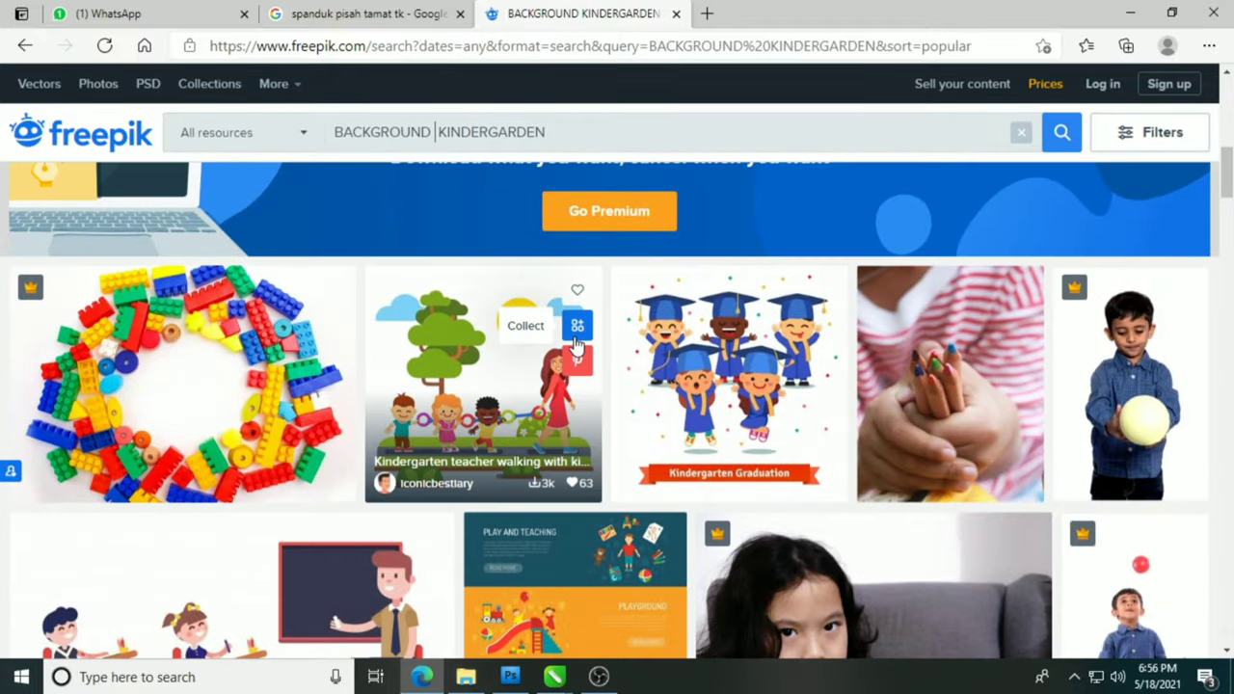
# Search Freepik for "BACKGROUND GRADUATION KINDERGARDEN" and look through the results.
pyautogui.press('Return')
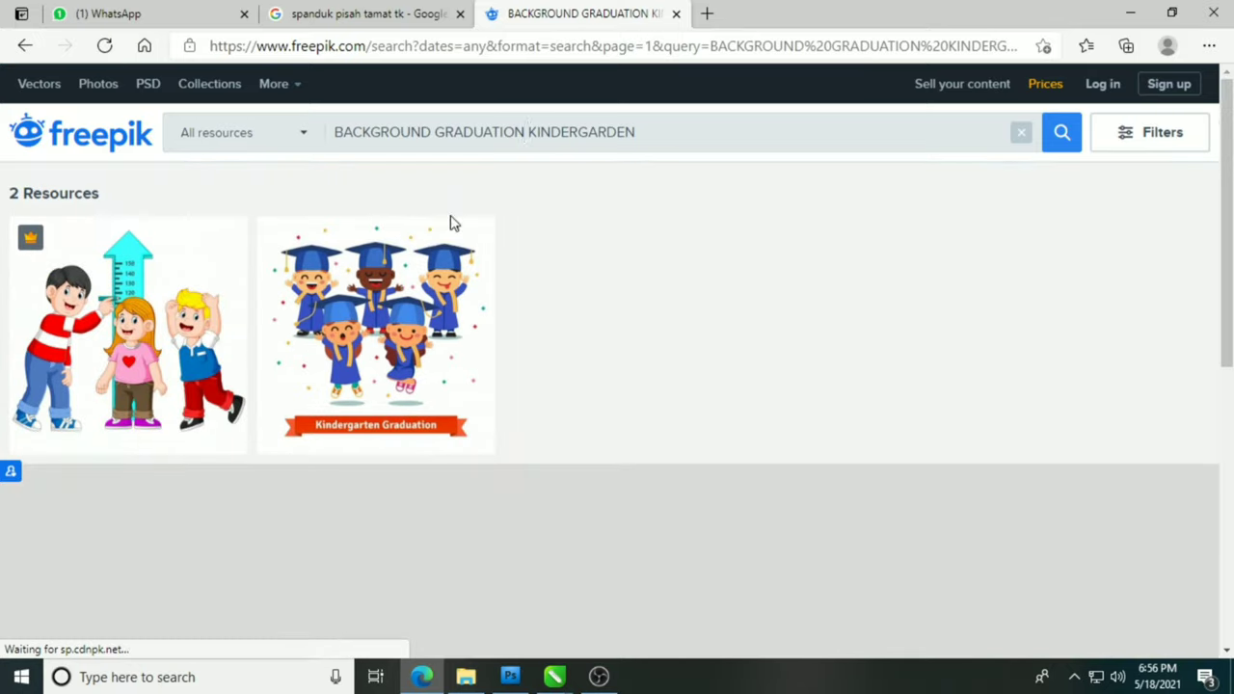
pyautogui.scroll(-8, 424, 419)
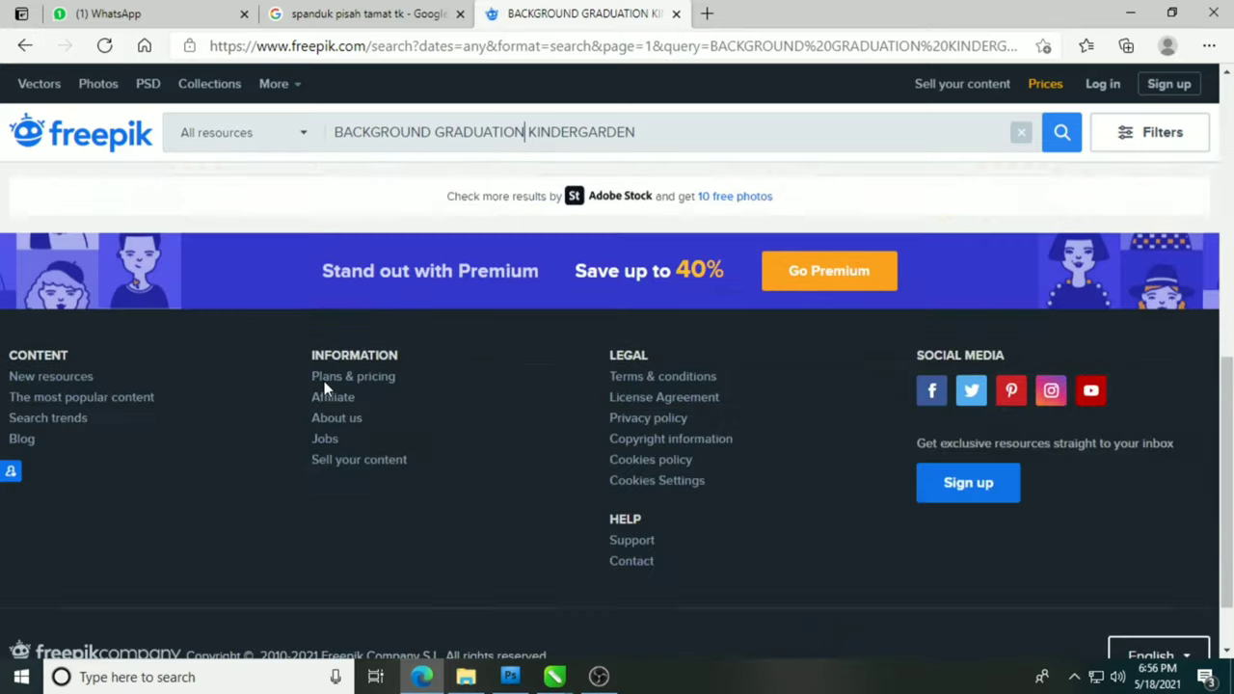
pyautogui.scroll(4, 324, 381)
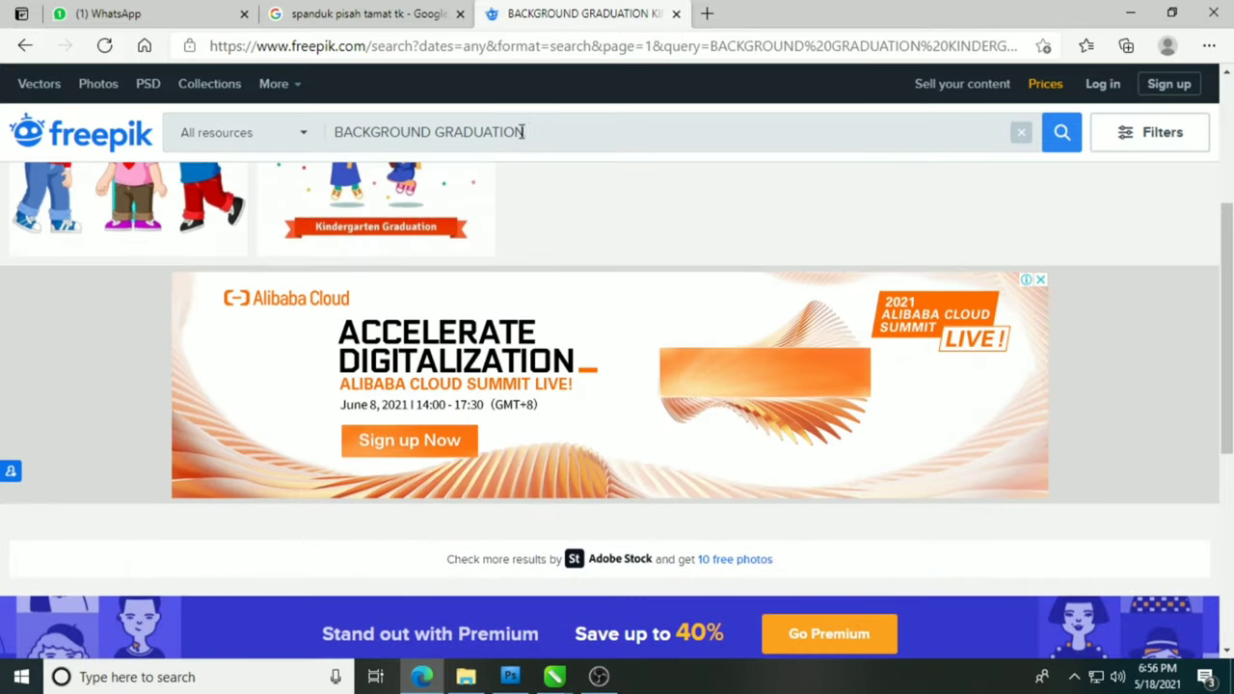
# Shorten the Freepik search to "BACKGROUND GRADUATION" and browse the results.
pyautogui.press('Return')
pyautogui.scroll(-10, 576, 366)
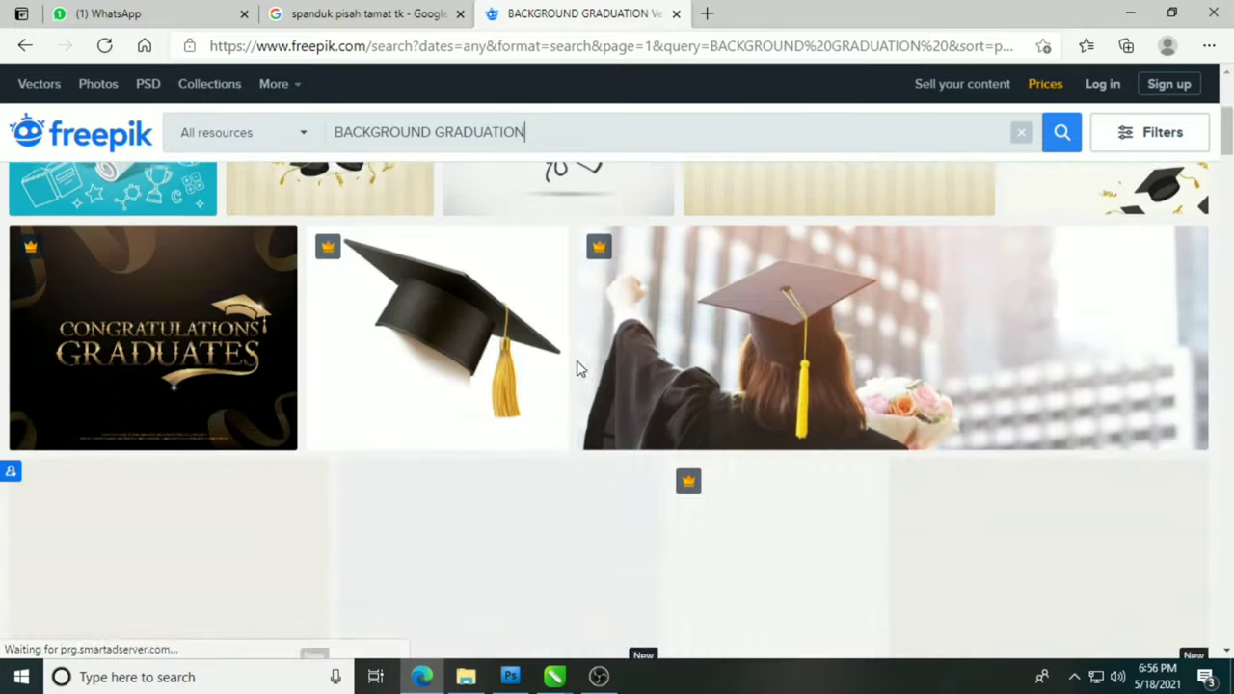
pyautogui.scroll(-4, 576, 361)
pyautogui.scroll(4, 572, 353)
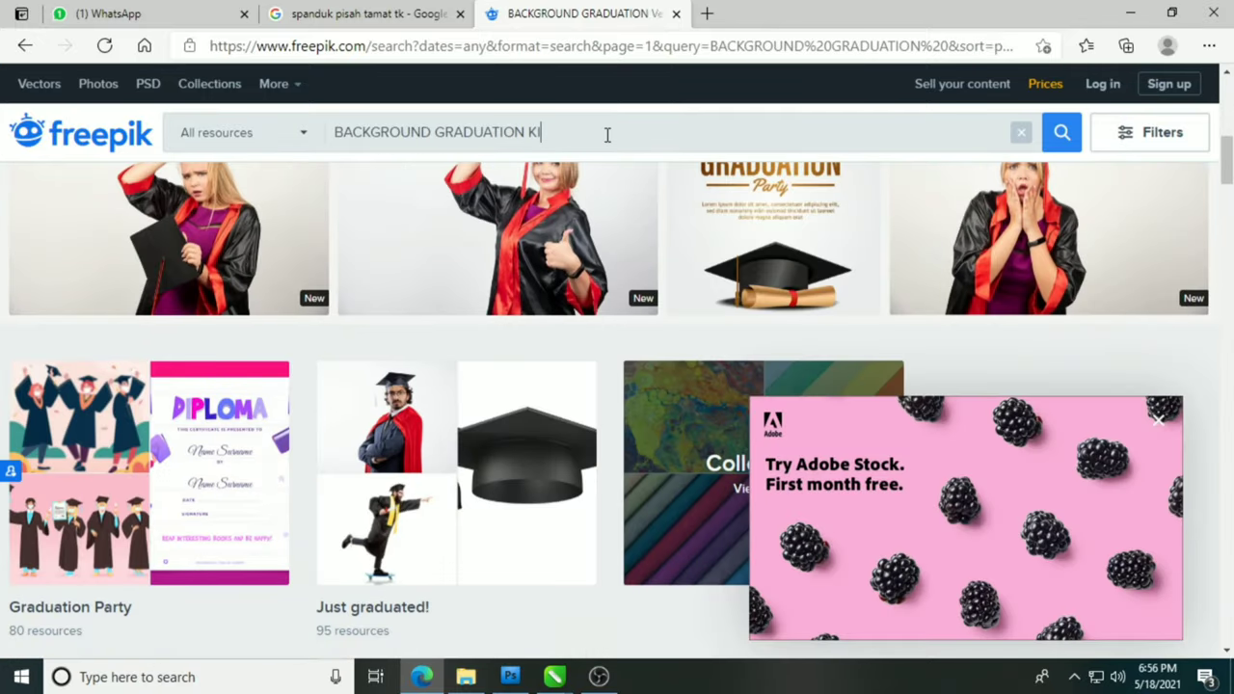
# Search Freepik for "BACKGROUND GRADUATION KINDER GARDEN", and repeat the search without the word GRADUATION.
pyautogui.press('Return')
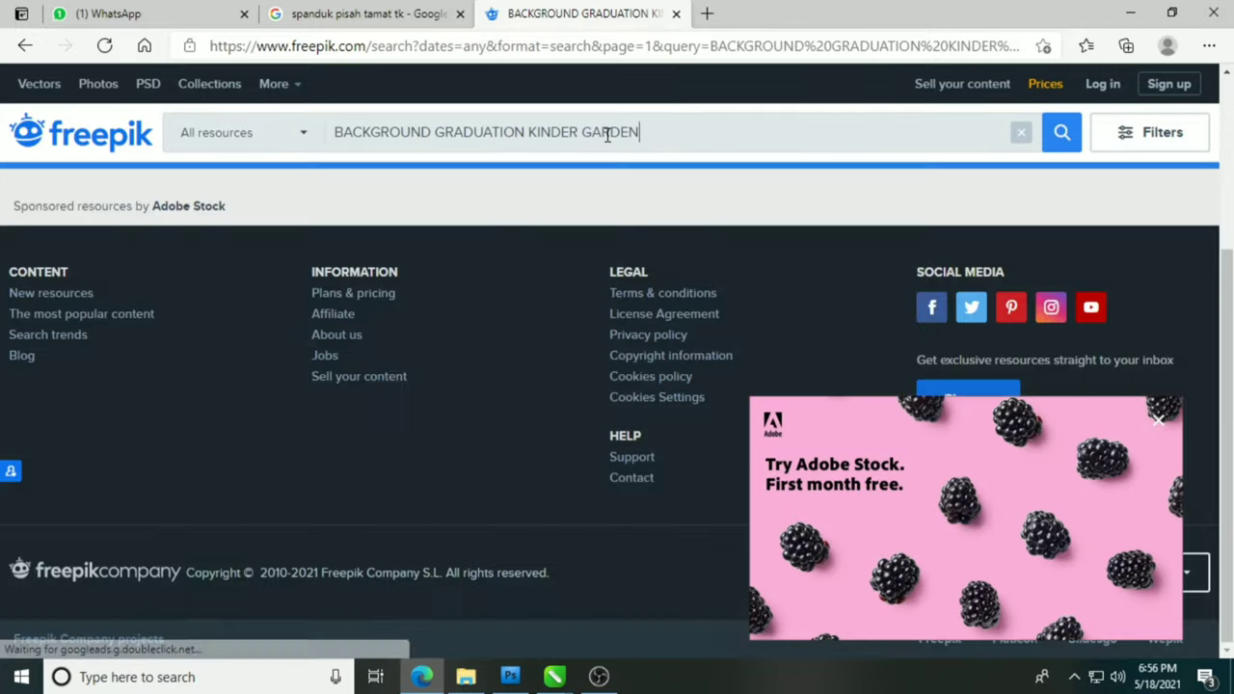
pyautogui.scroll(-5, 463, 385)
pyautogui.scroll(5, 455, 317)
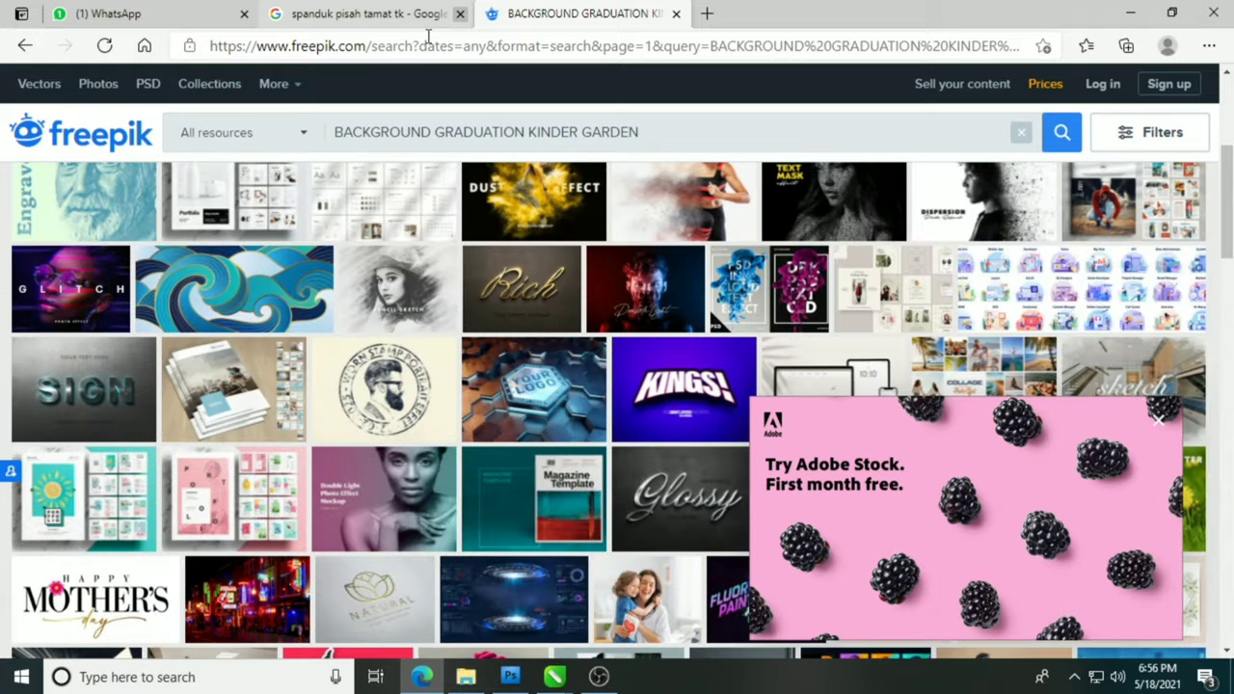
pyautogui.click(433, 133)
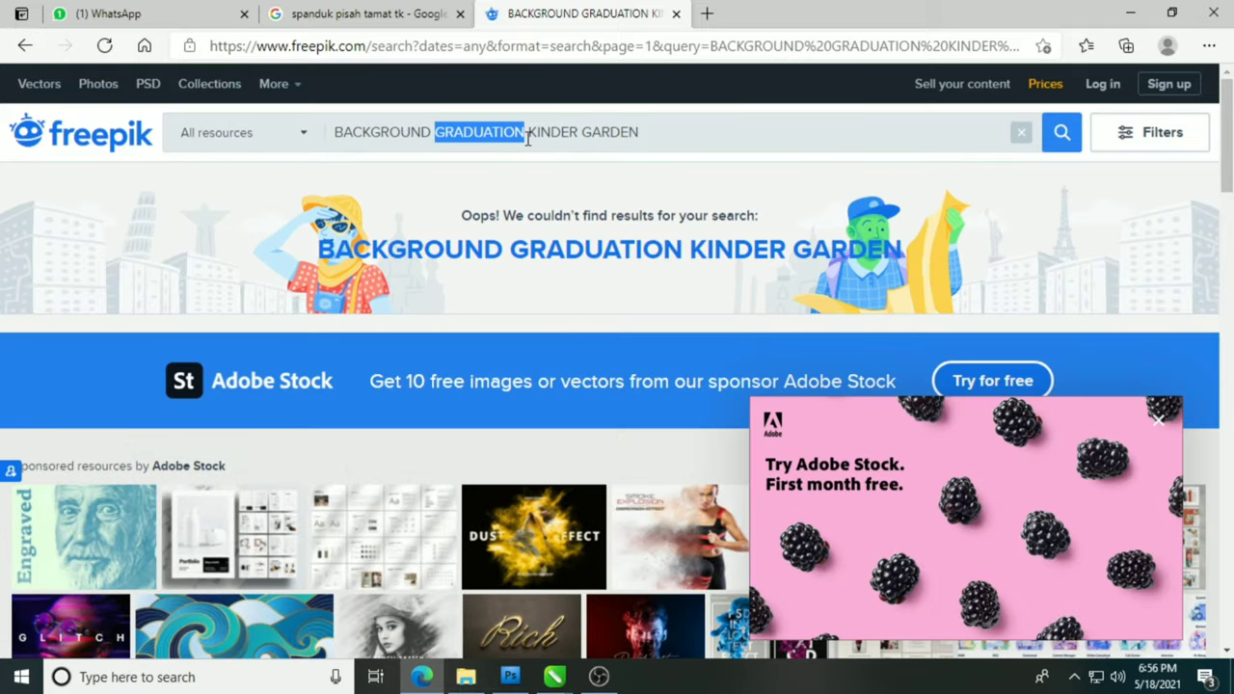
pyautogui.press('Return')
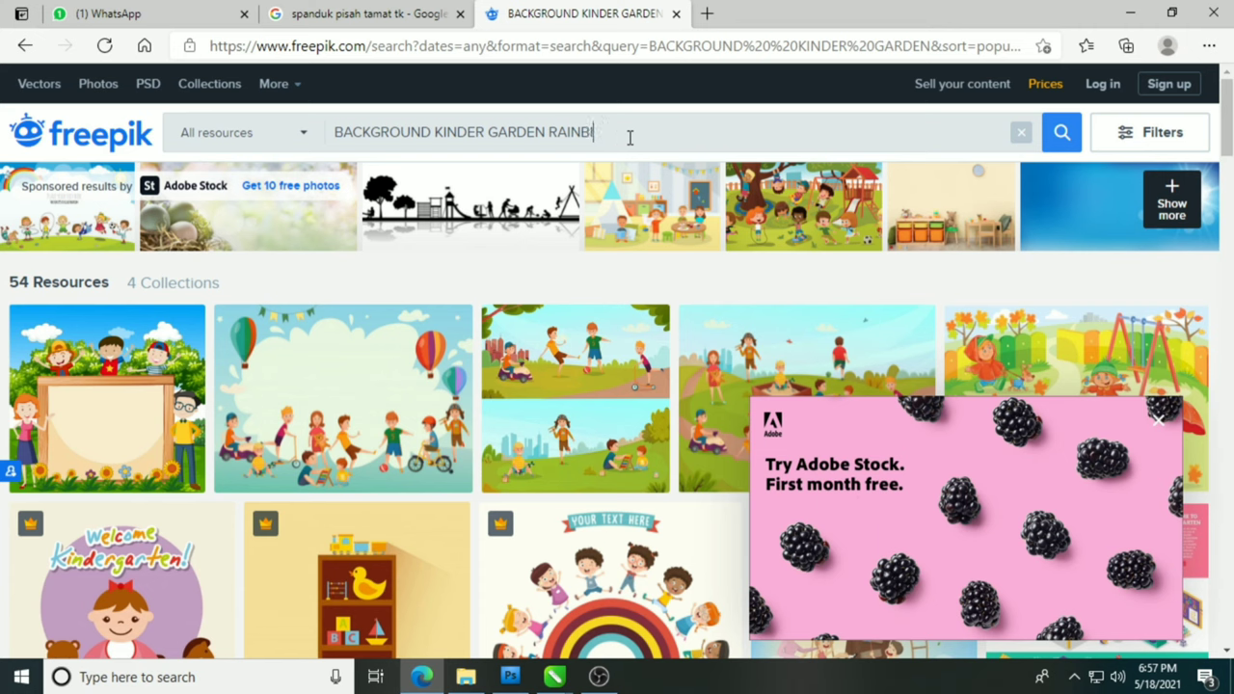
# Refine the Freepik search to "BACKGROUND KINDER GARDEN RAINBOW" and look through the results.
pyautogui.write('RAINBOX')
pyautogui.press('BackSpace')
pyautogui.write('W')
pyautogui.press('Return')
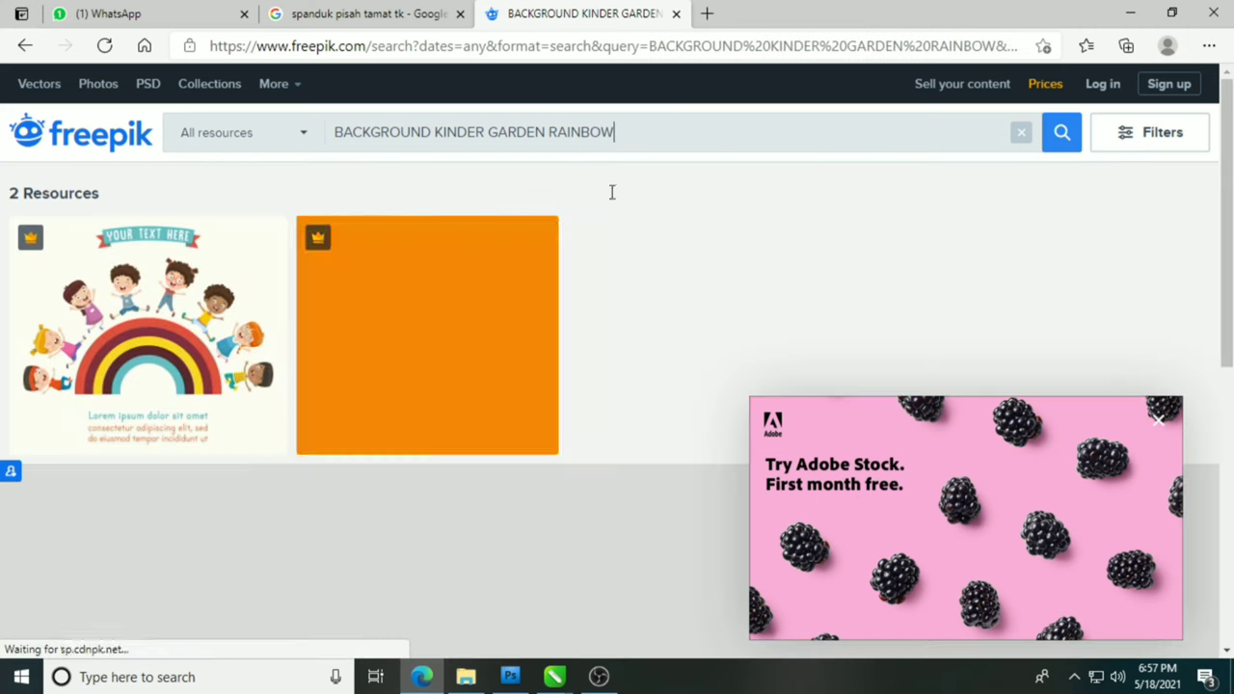
pyautogui.scroll(-8, 477, 433)
pyautogui.scroll(8, 449, 408)
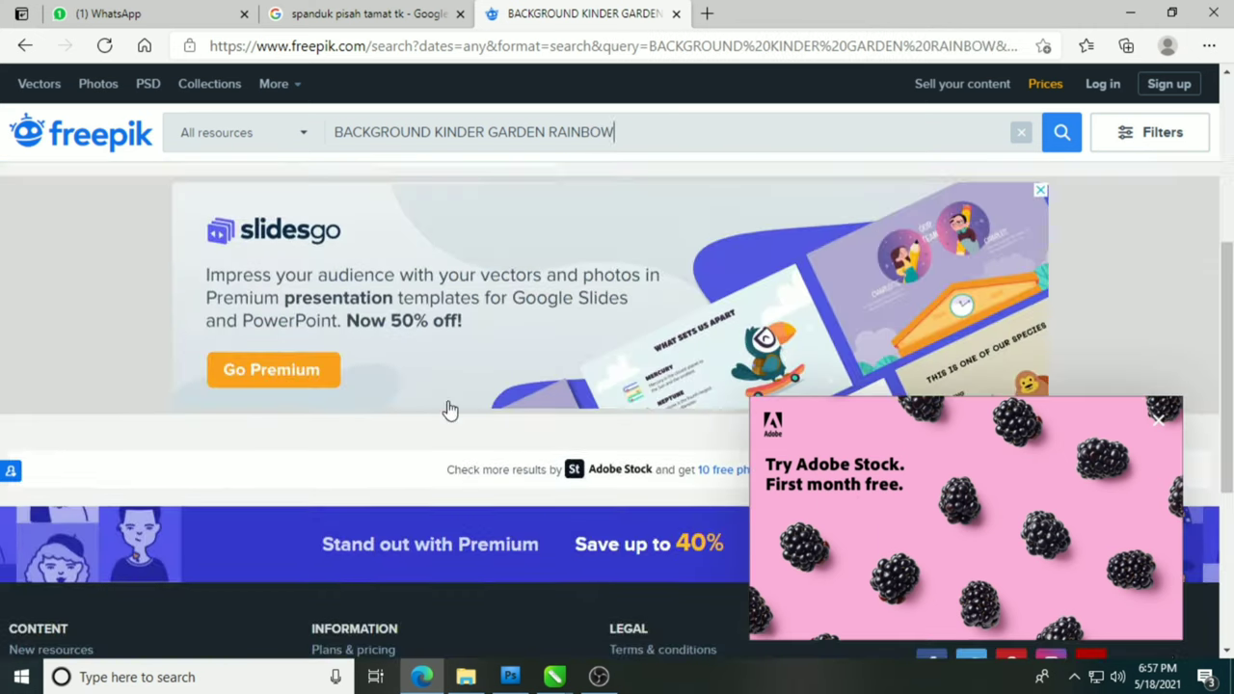
pyautogui.scroll(-4, 449, 407)
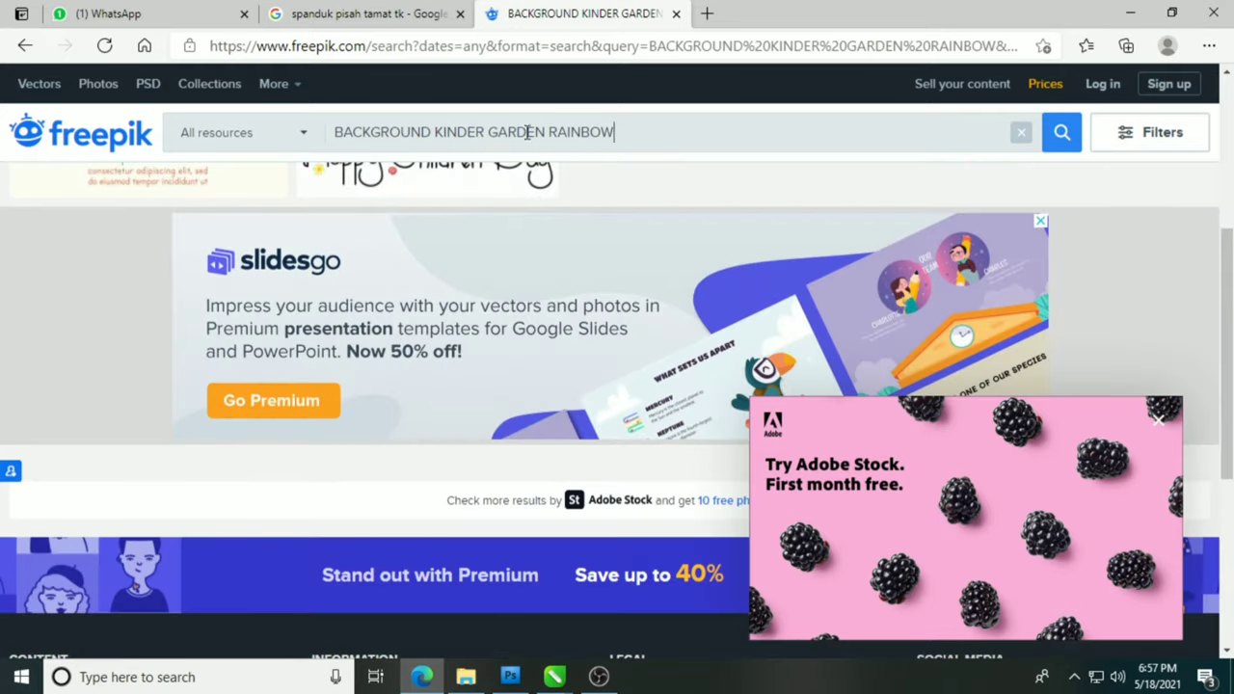
# Search Freepik for "BACKGROUND RAINBOW", close the Adobe Stock advertisement, and browse the rainbow backgrounds.
pyautogui.press('Return')
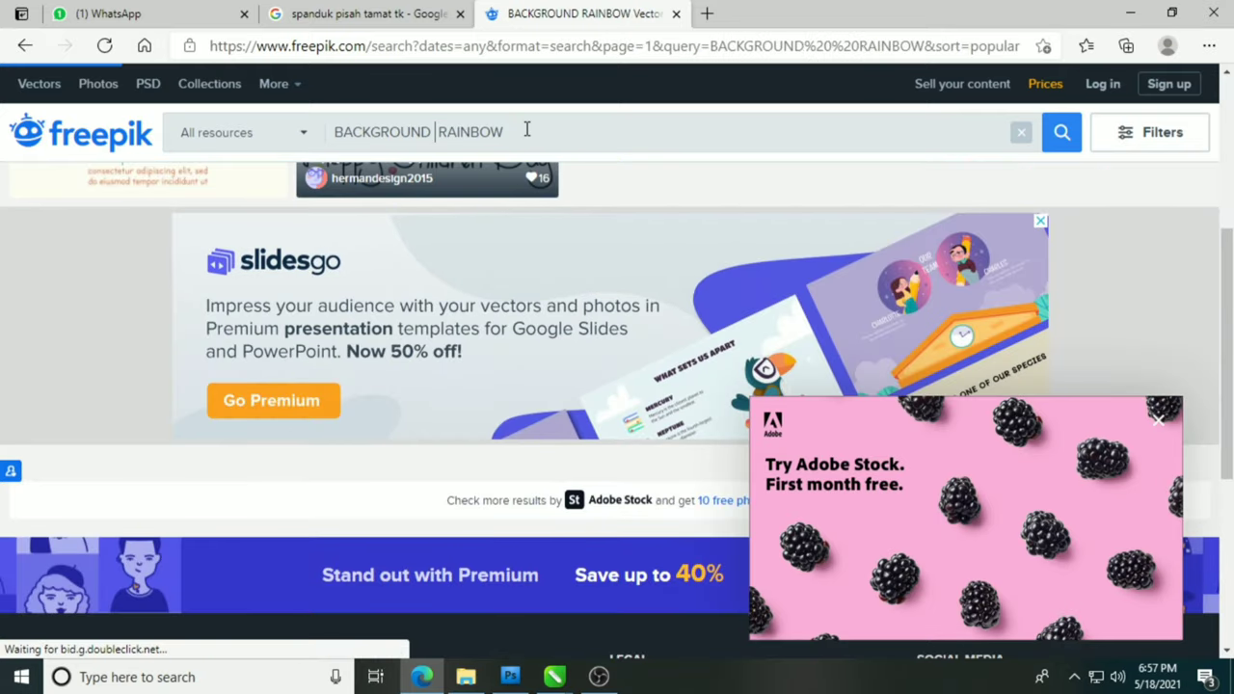
pyautogui.scroll(-3, 1134, 418)
pyautogui.click(1157, 422)
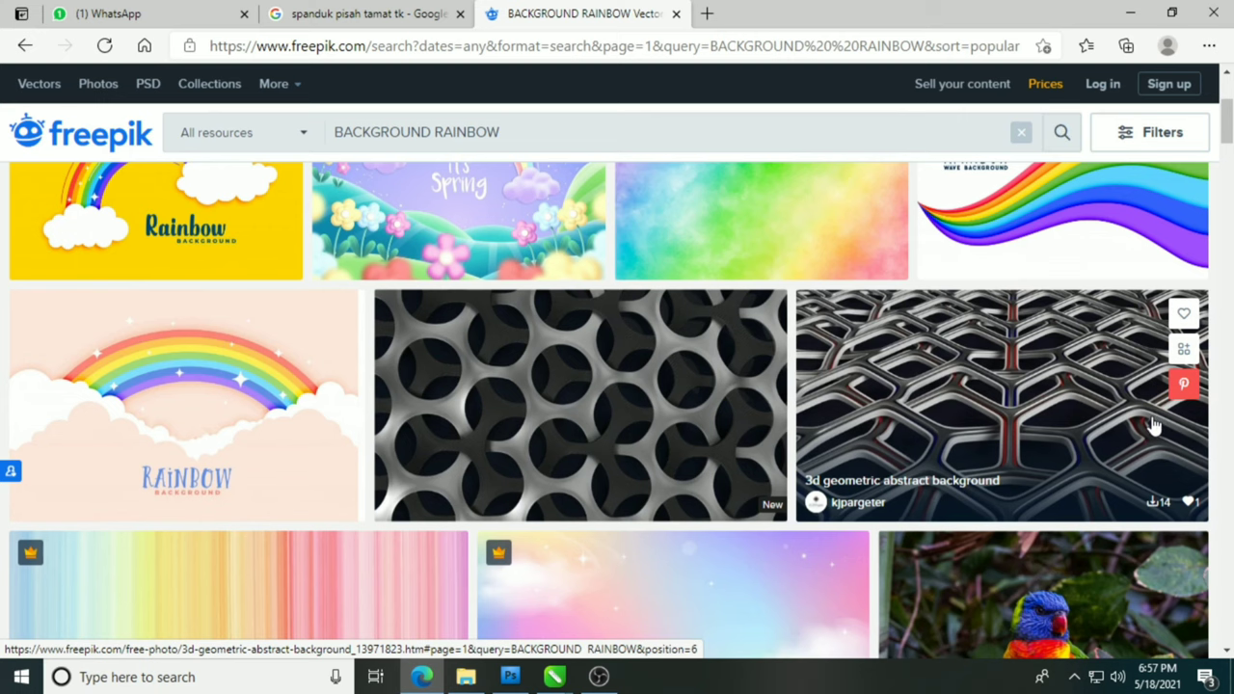
pyautogui.scroll(-12, 1148, 409)
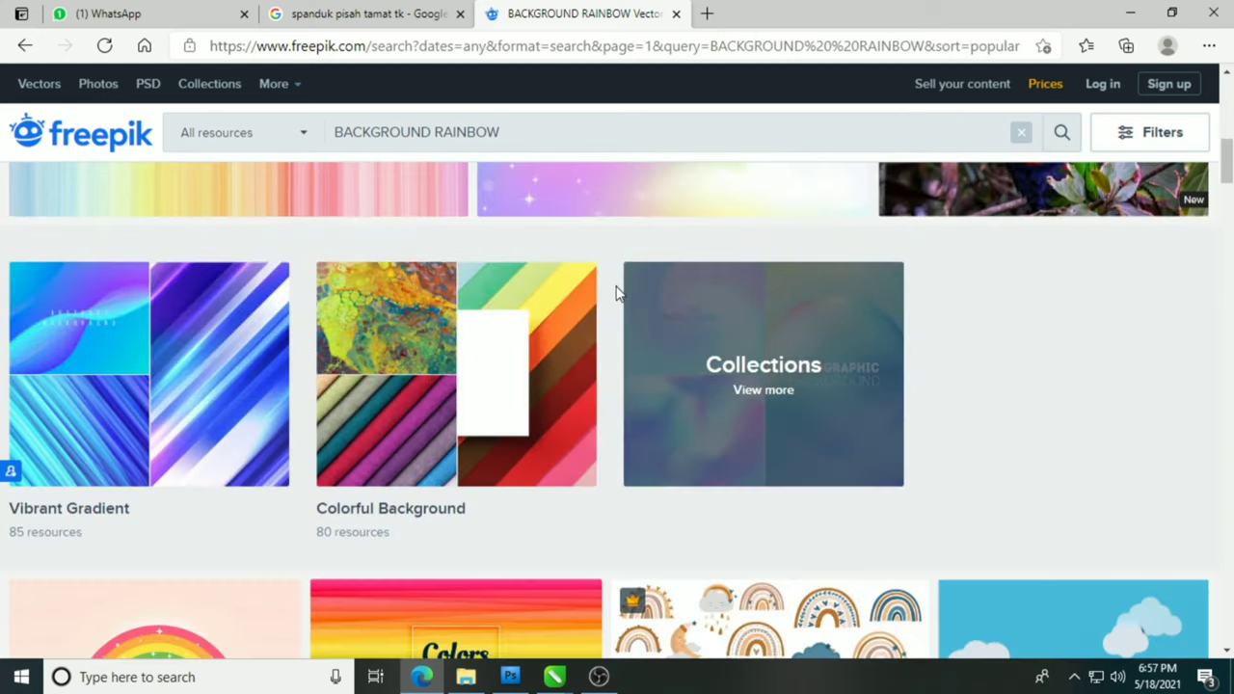
pyautogui.scroll(-5, 641, 310)
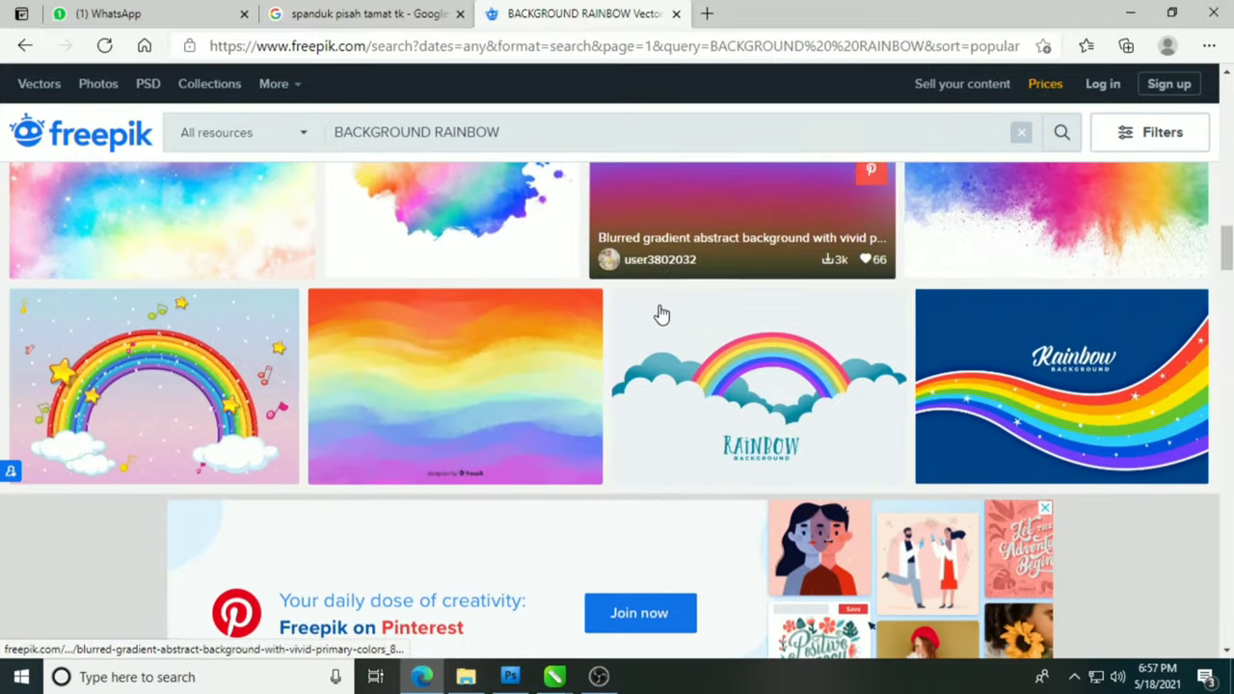
pyautogui.scroll(-10, 660, 314)
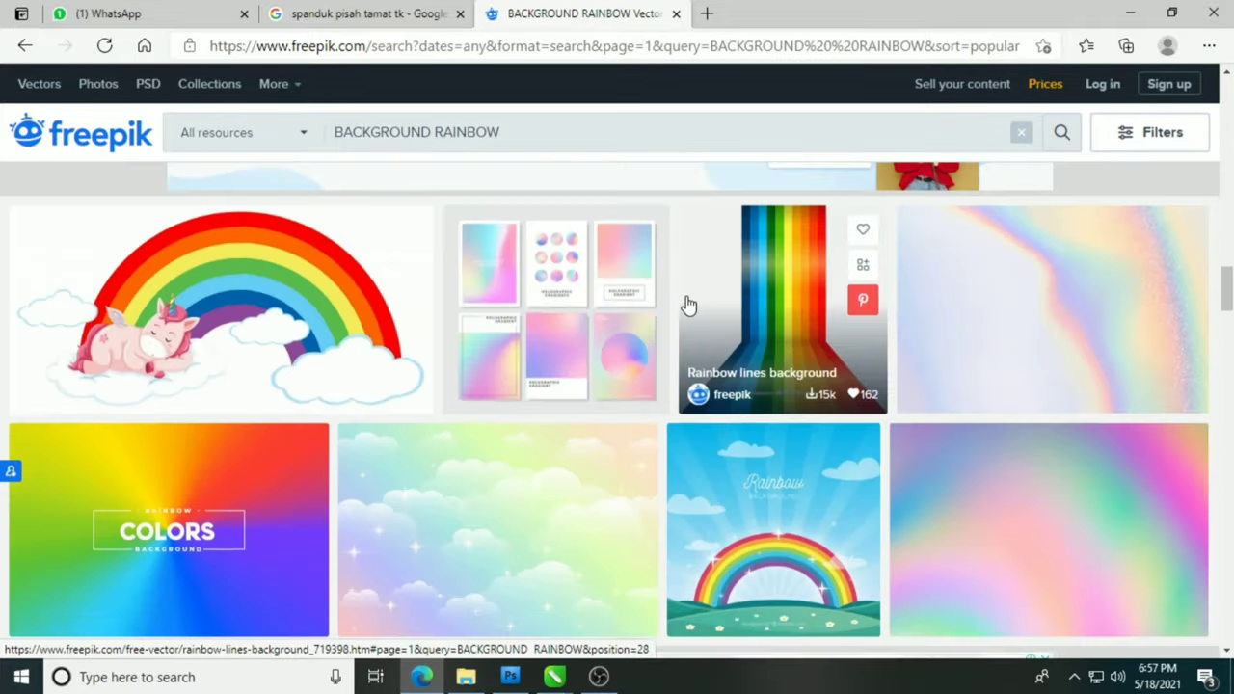
pyautogui.scroll(-10, 690, 309)
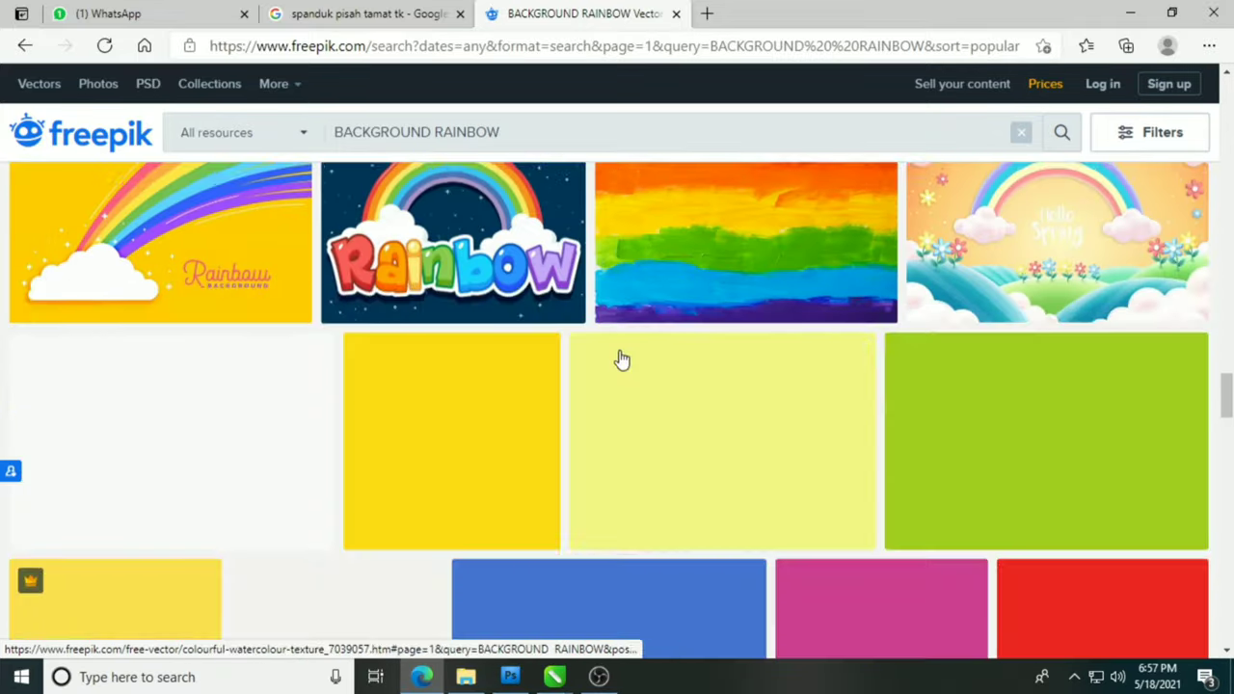
pyautogui.scroll(-10, 701, 478)
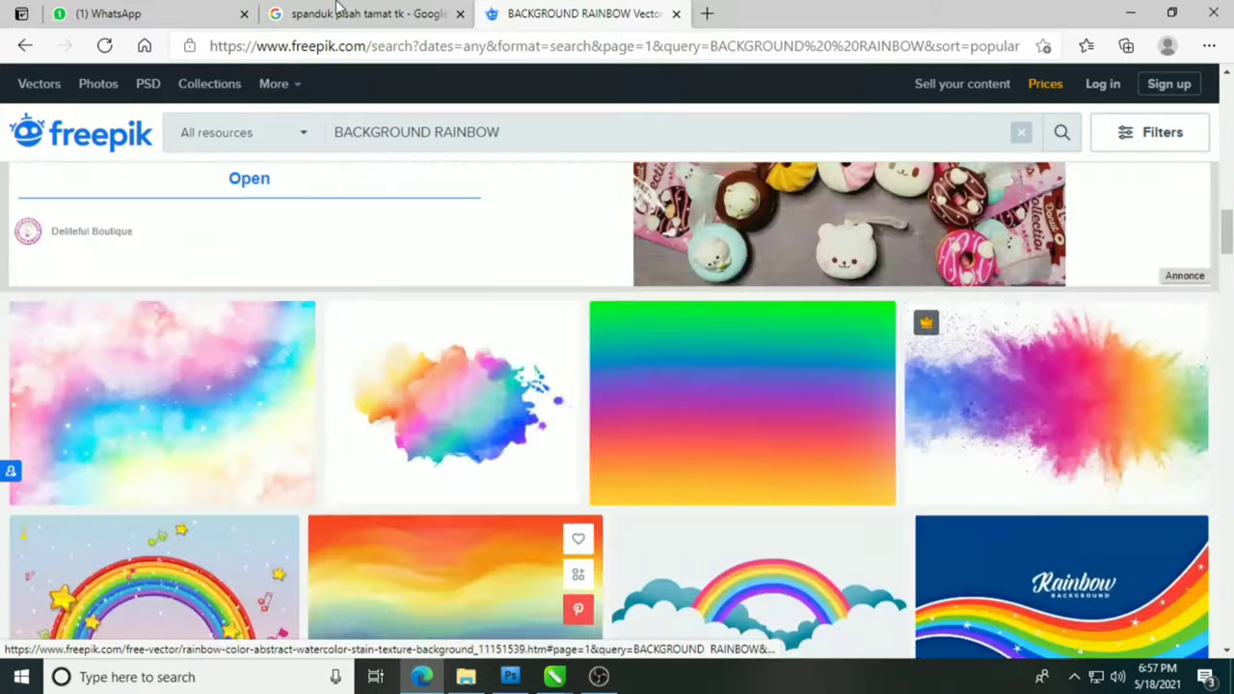
# Search Google Images for "BACKGROUND PELANGI" in the existing Google tab and browse the results.
pyautogui.click(367, 13)
pyautogui.tripleClick(360, 79)
pyautogui.press('BackSpace')
pyautogui.write('BACKGROUND PELANGI')
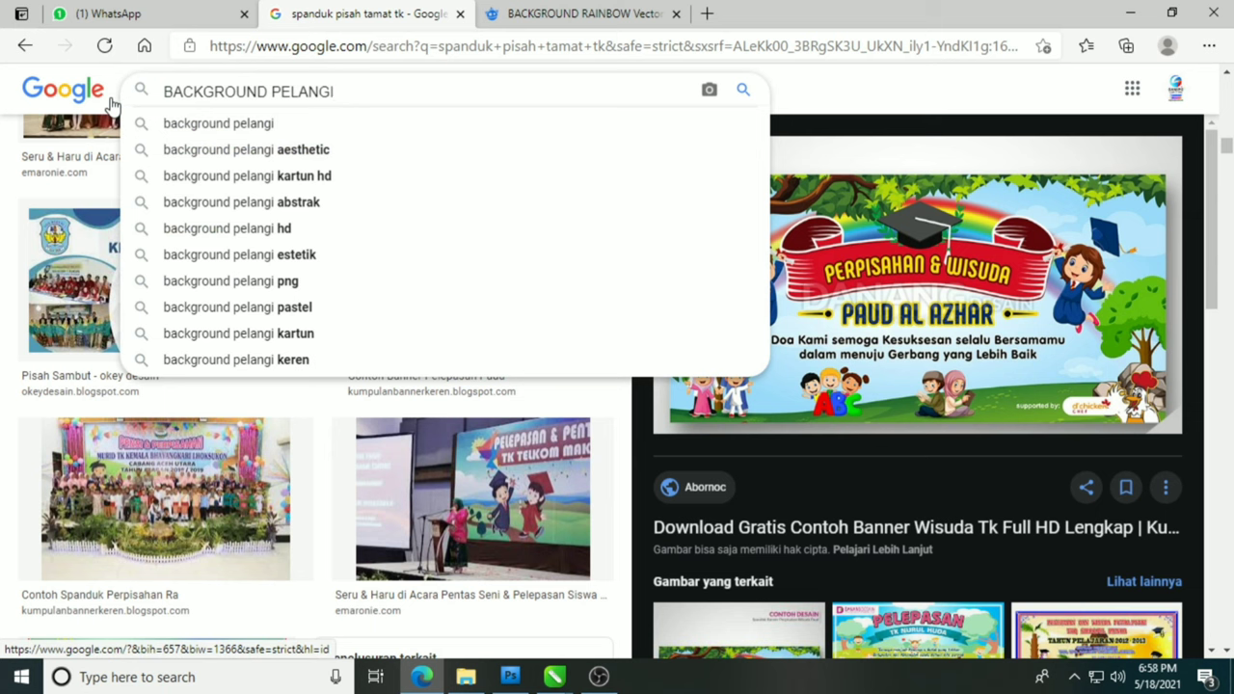
pyautogui.press('Return')
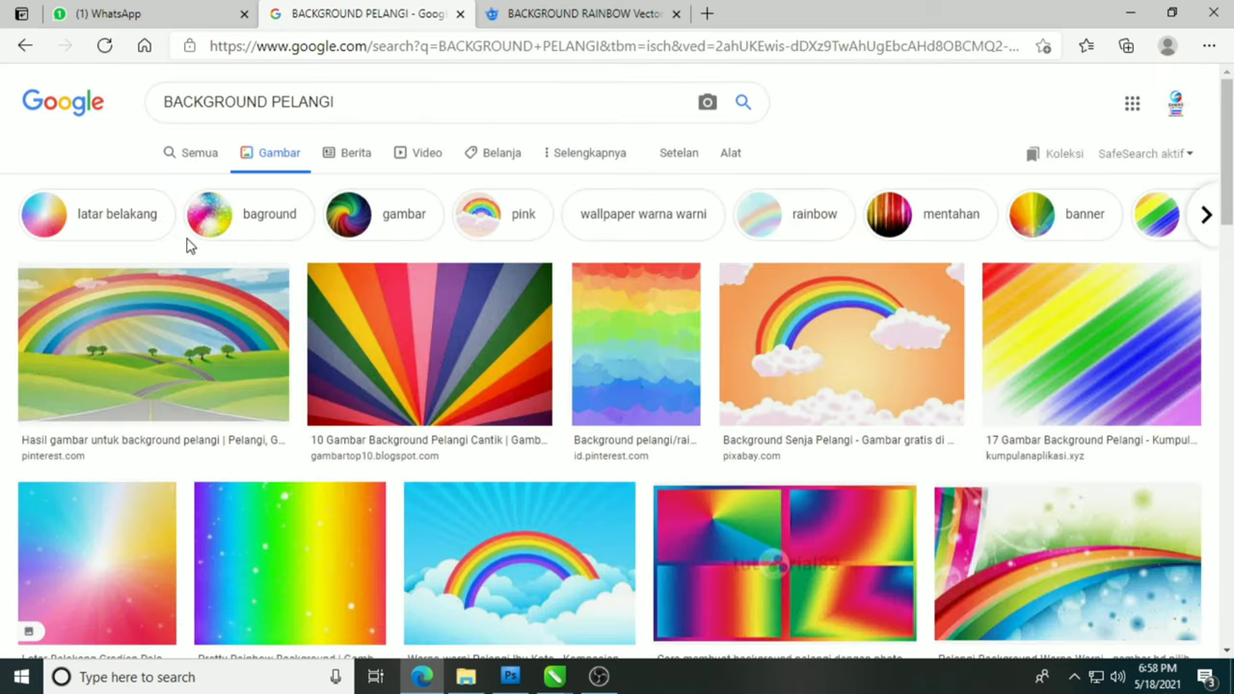
pyautogui.scroll(-5, 479, 435)
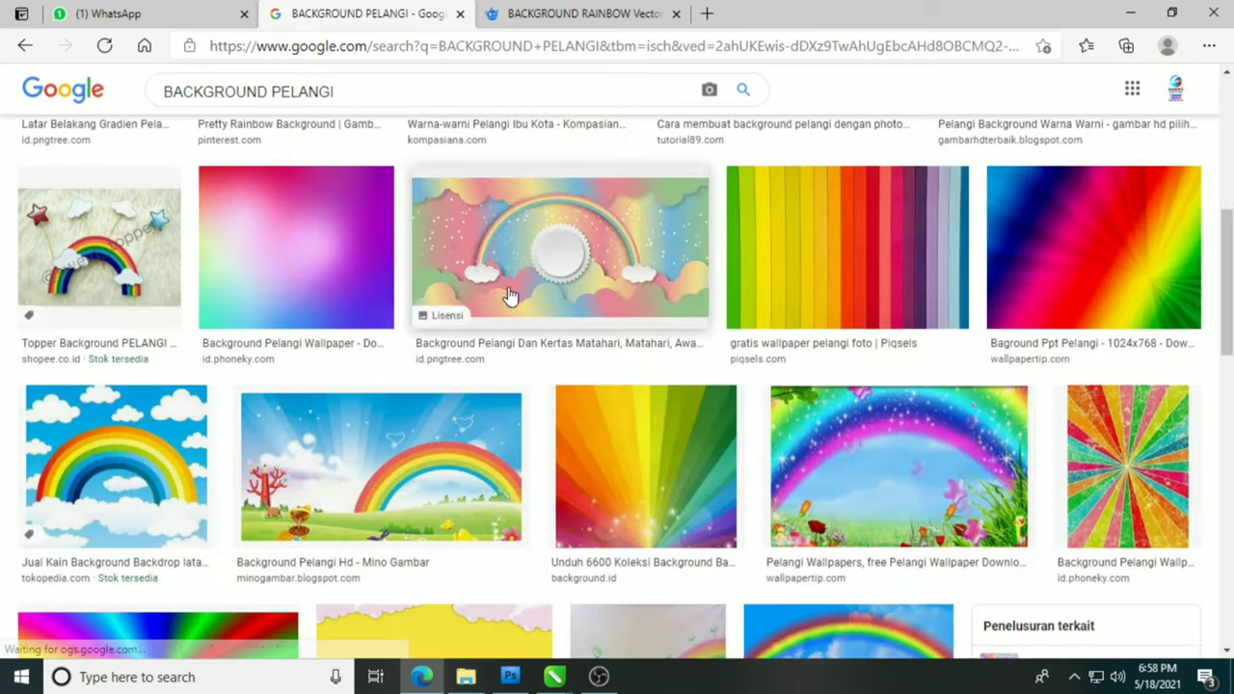
pyautogui.scroll(-2, 511, 296)
# Preview the rainbow meadow image from Mino Gambar and the related stream landscape, and look through the other related rainbow images.
pyautogui.click(511, 296)
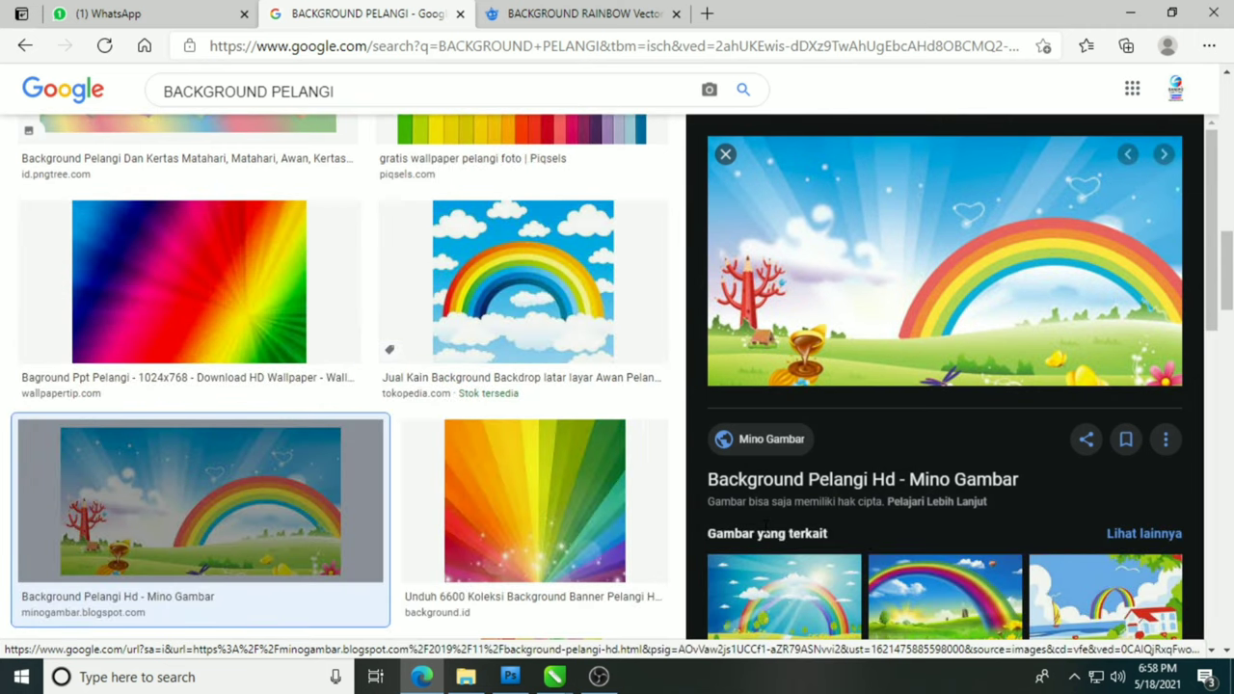
pyautogui.scroll(-2, 824, 488)
pyautogui.click(823, 488)
pyautogui.scroll(-3, 1028, 258)
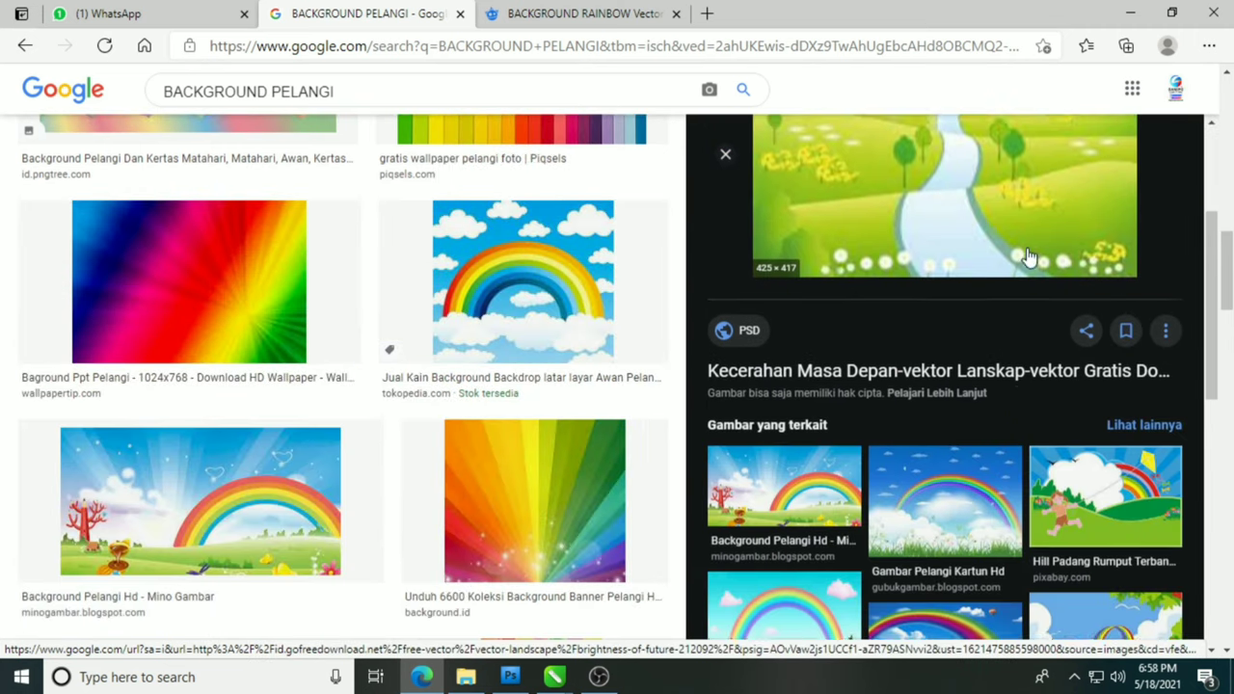
pyautogui.scroll(-1, 1028, 255)
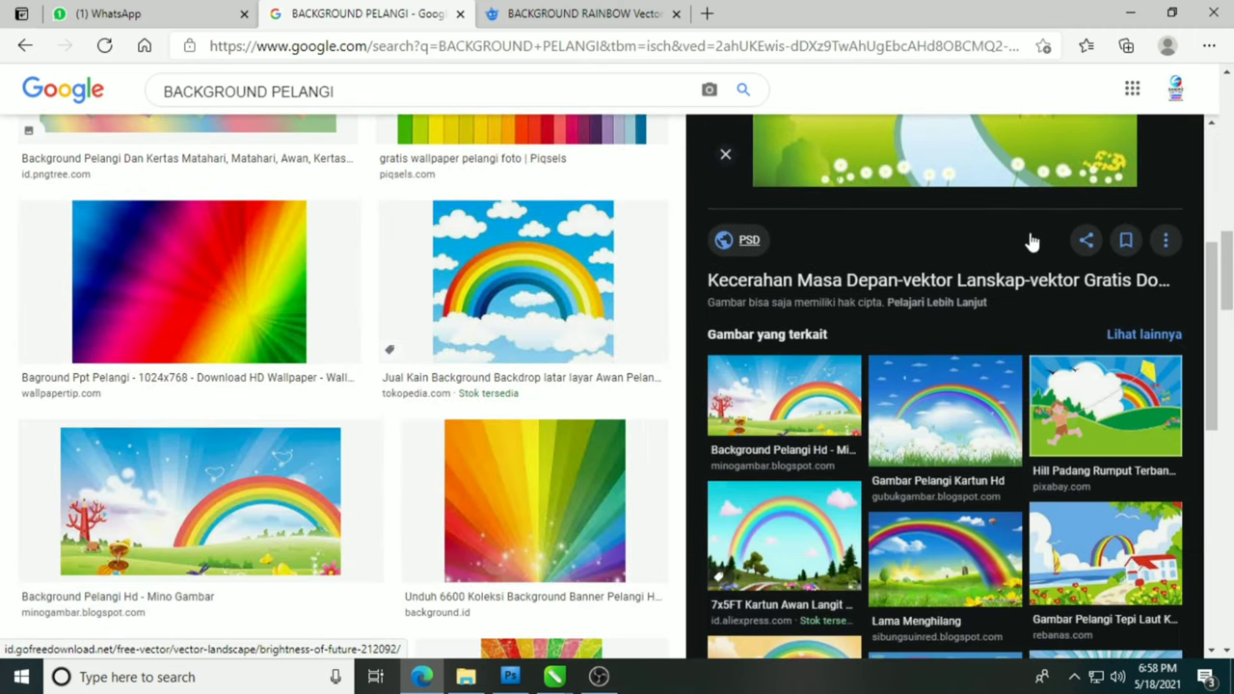
pyautogui.scroll(-3, 1002, 499)
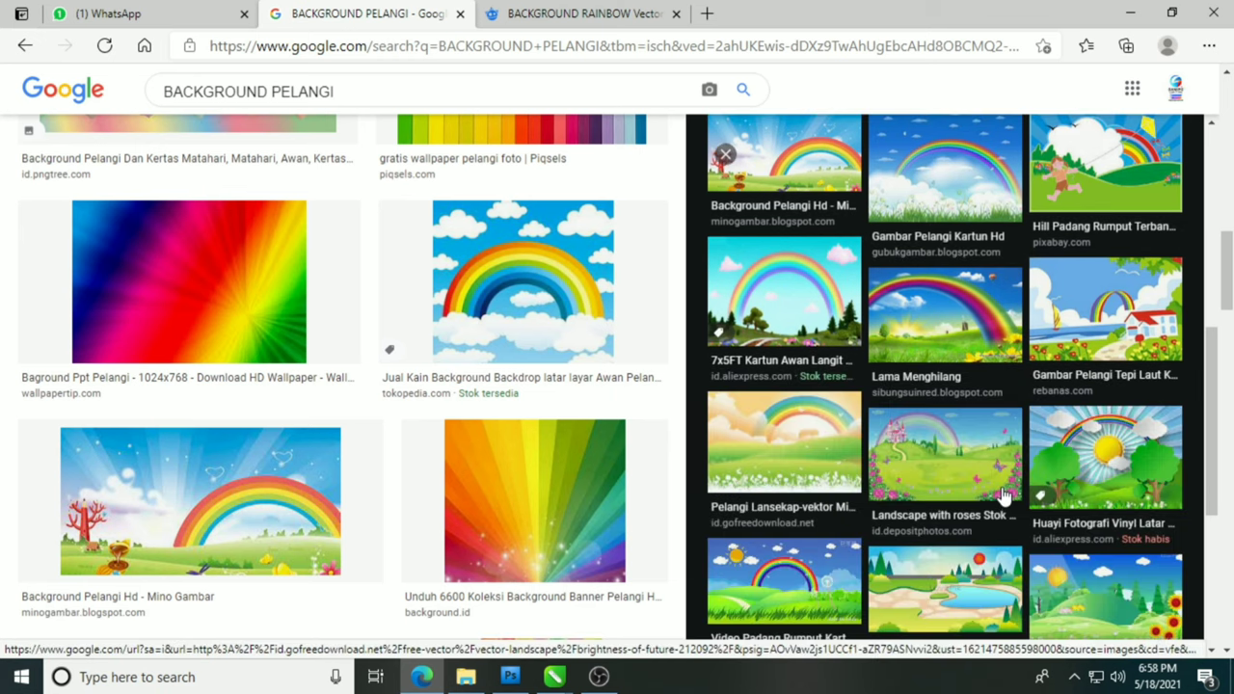
pyautogui.scroll(-7, 1002, 495)
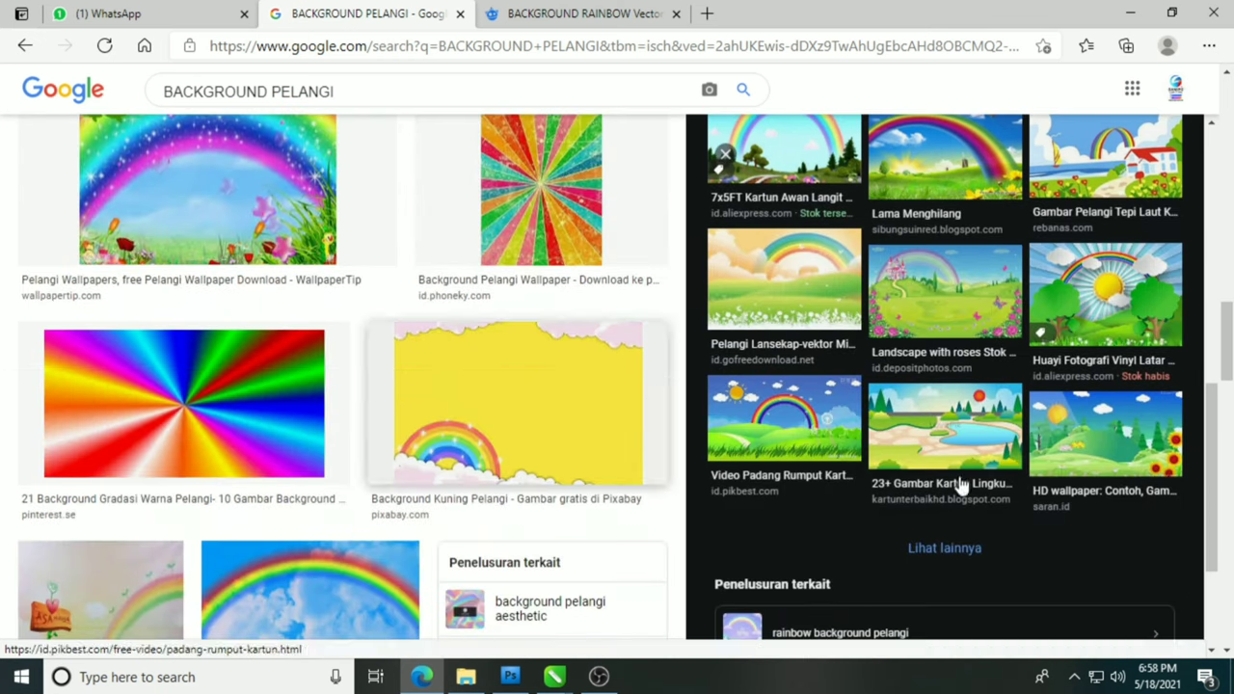
pyautogui.scroll(-2, 1003, 487)
pyautogui.scroll(10, 632, 352)
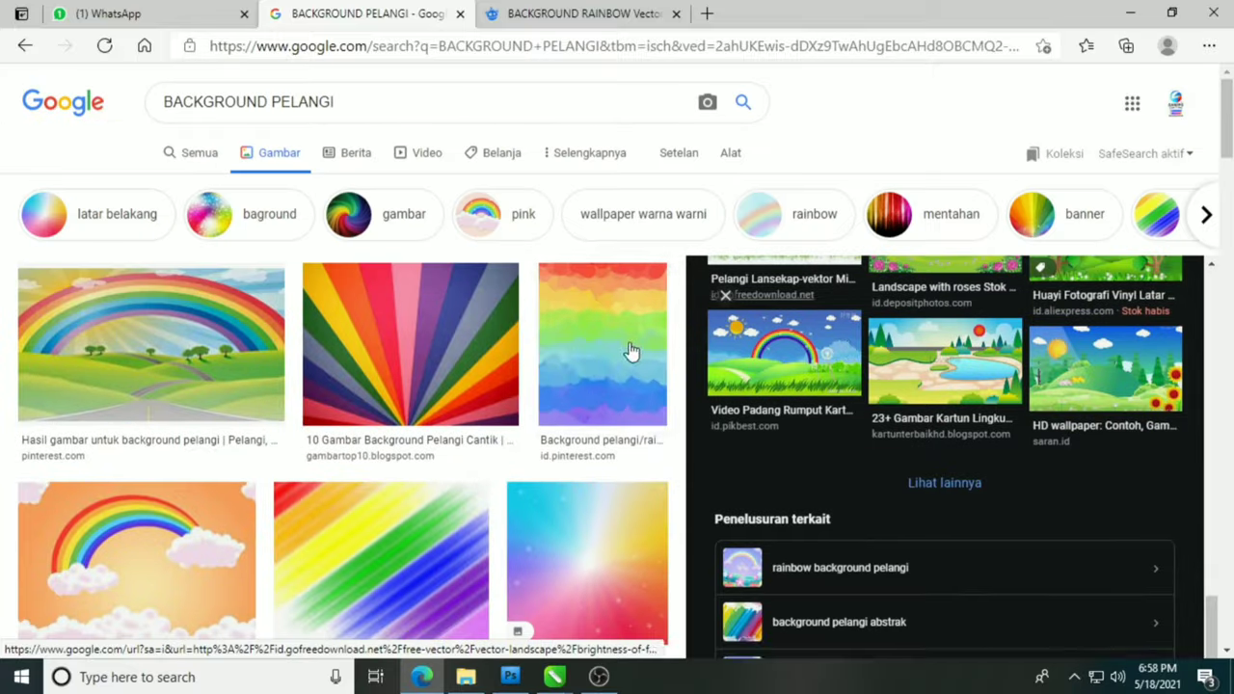
pyautogui.scroll(1, 781, 405)
# Save the previewed rainbow landscape with the winding stream to the Downloads folder as a JPEG named unnamed.
pyautogui.click(781, 412)
pyautogui.rightClick(913, 417)
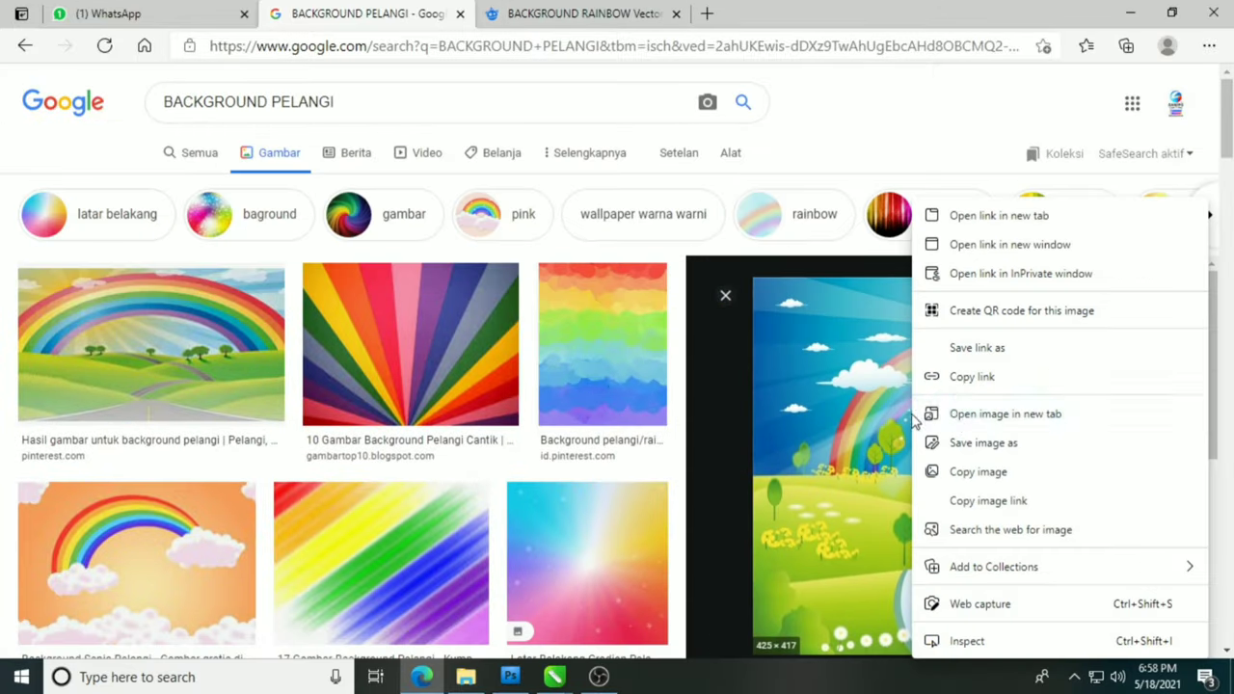
pyautogui.click(986, 443)
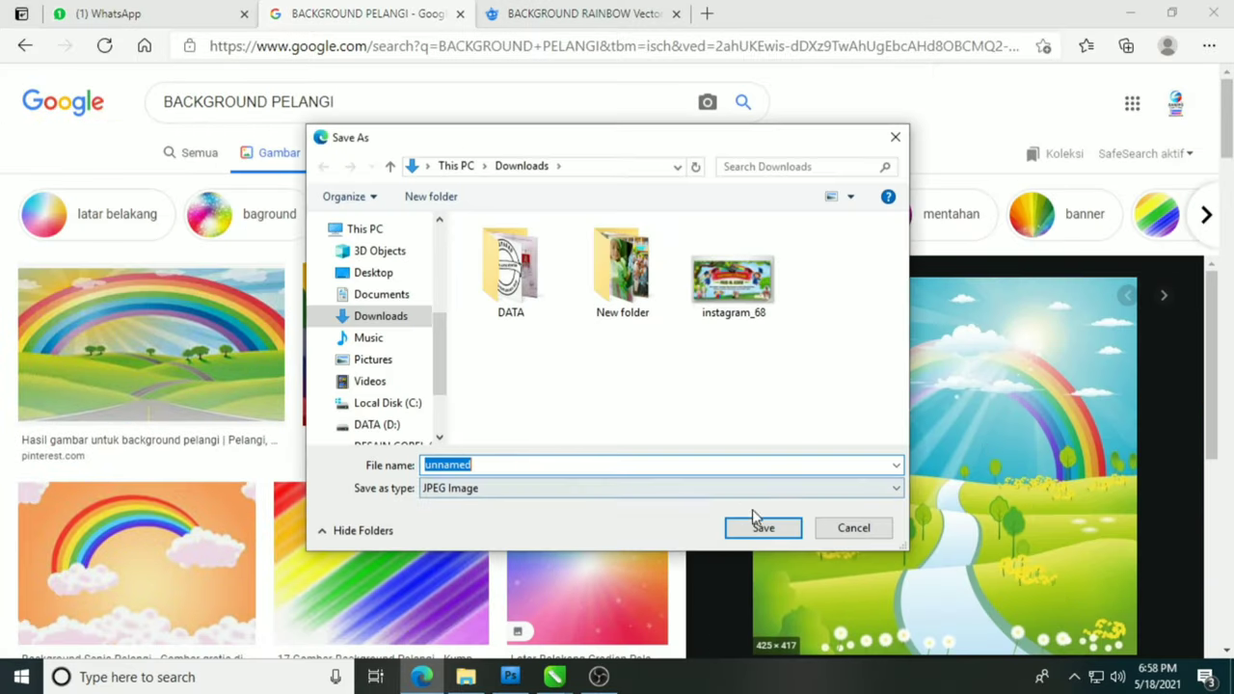
pyautogui.click(756, 519)
# Bring the unnamed image from the Downloads folder into the CorelDRAW design and size it to 200 x 300 mm.
pyautogui.click(465, 677)
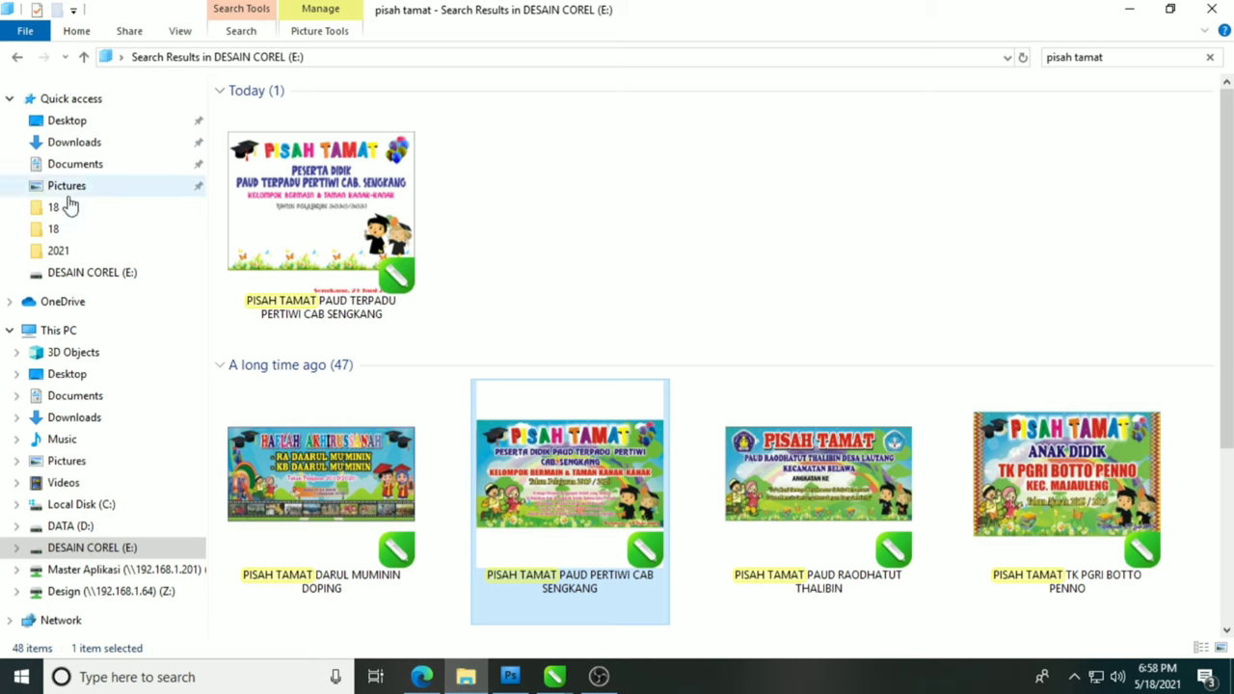
pyautogui.click(74, 145)
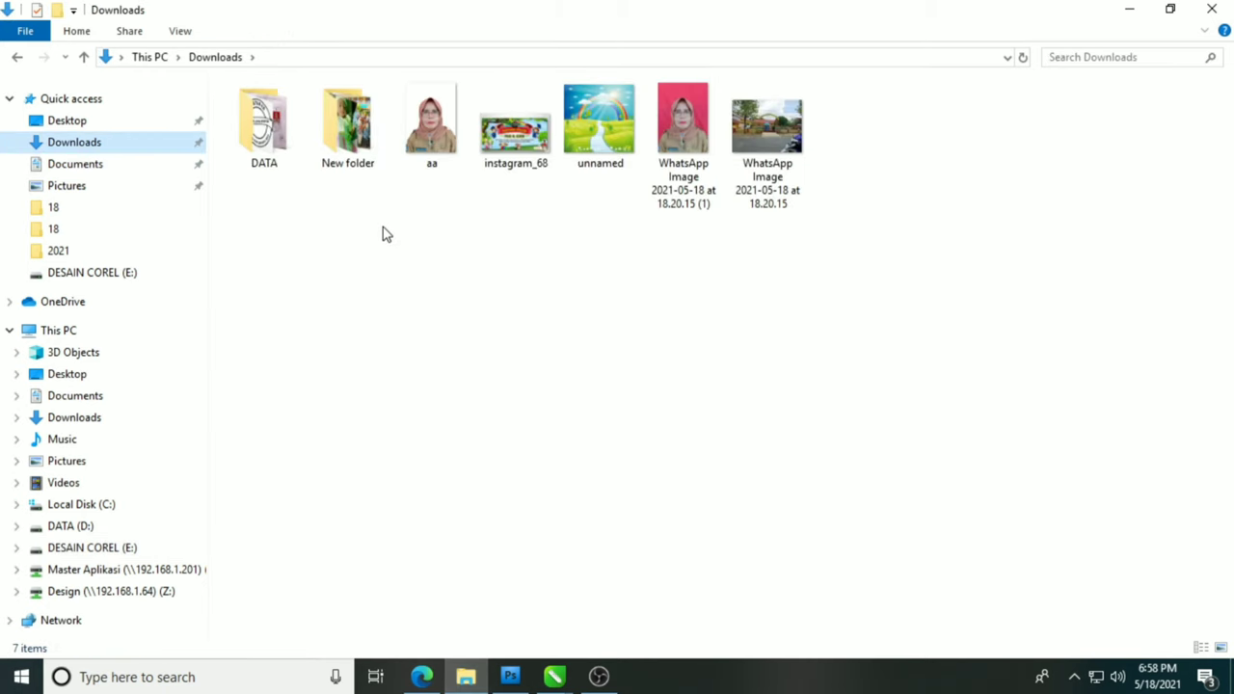
pyautogui.moveTo(598, 121); pyautogui.dragTo(270, 362)
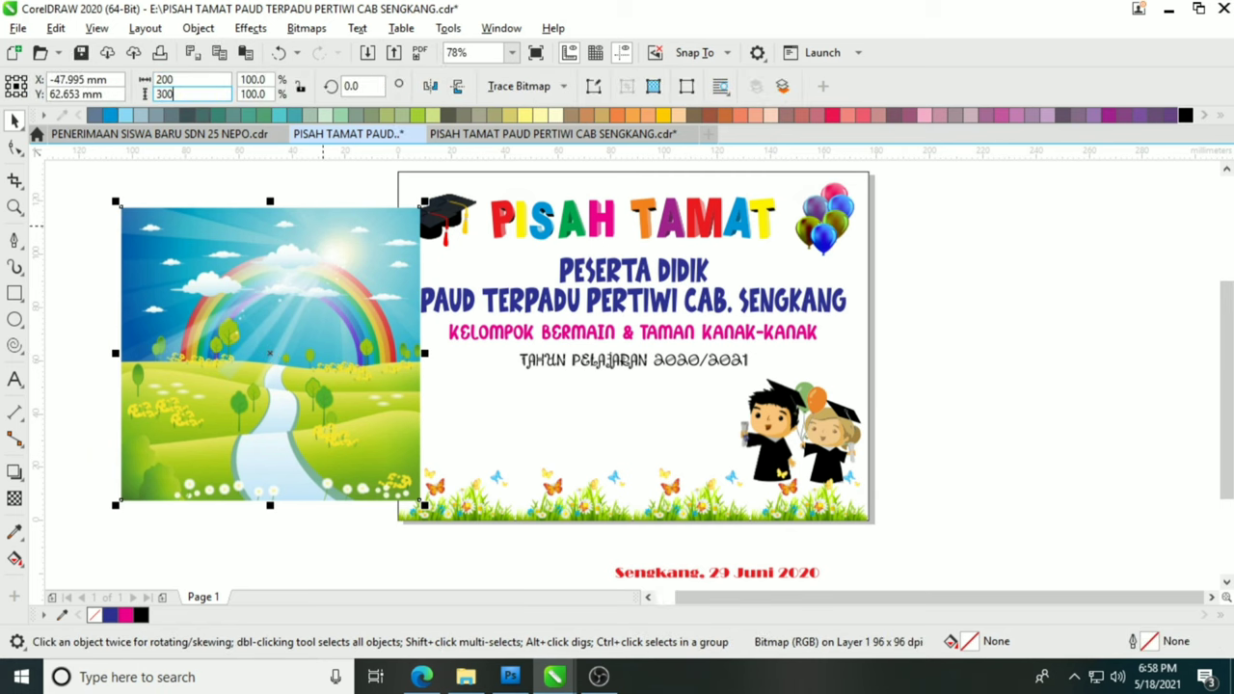
pyautogui.press('Return')
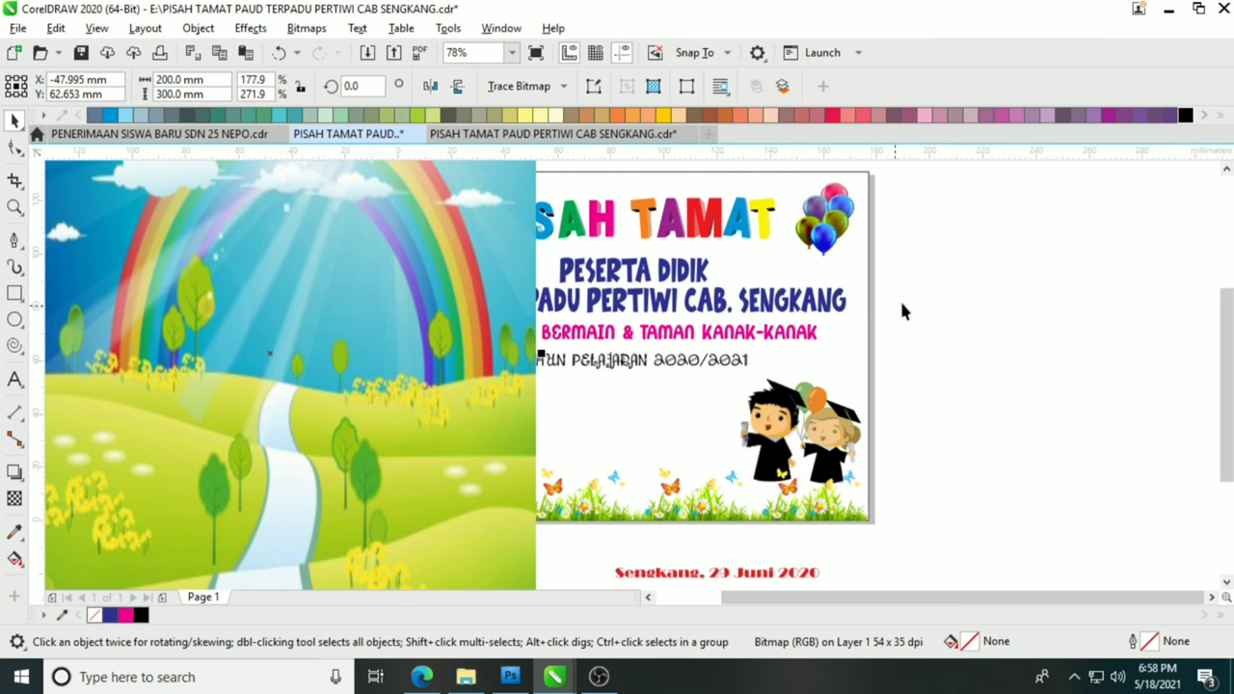
# Resize the rainbow image to 177 x 131 mm, centred on the page behind all the other artwork.
pyautogui.click(902, 309)
pyautogui.click(275, 177)
pyautogui.click(195, 80)
pyautogui.write('17')
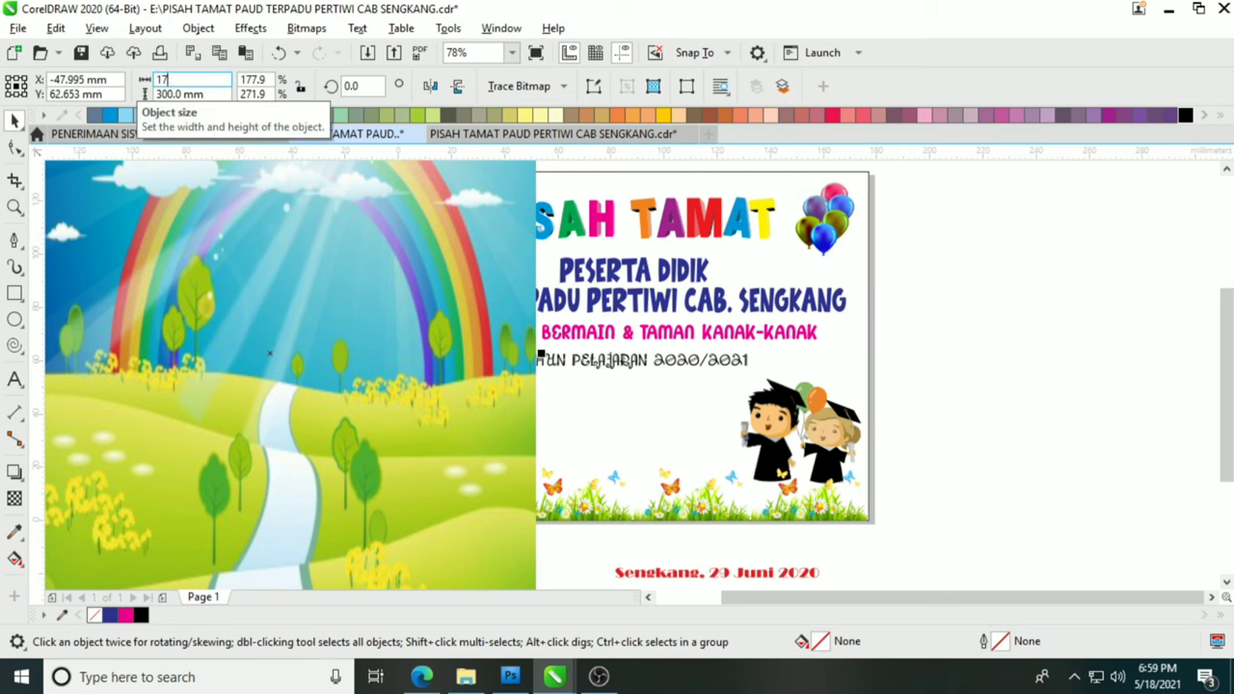
pyautogui.write('7131')
pyautogui.press('Return')
pyautogui.press('p')
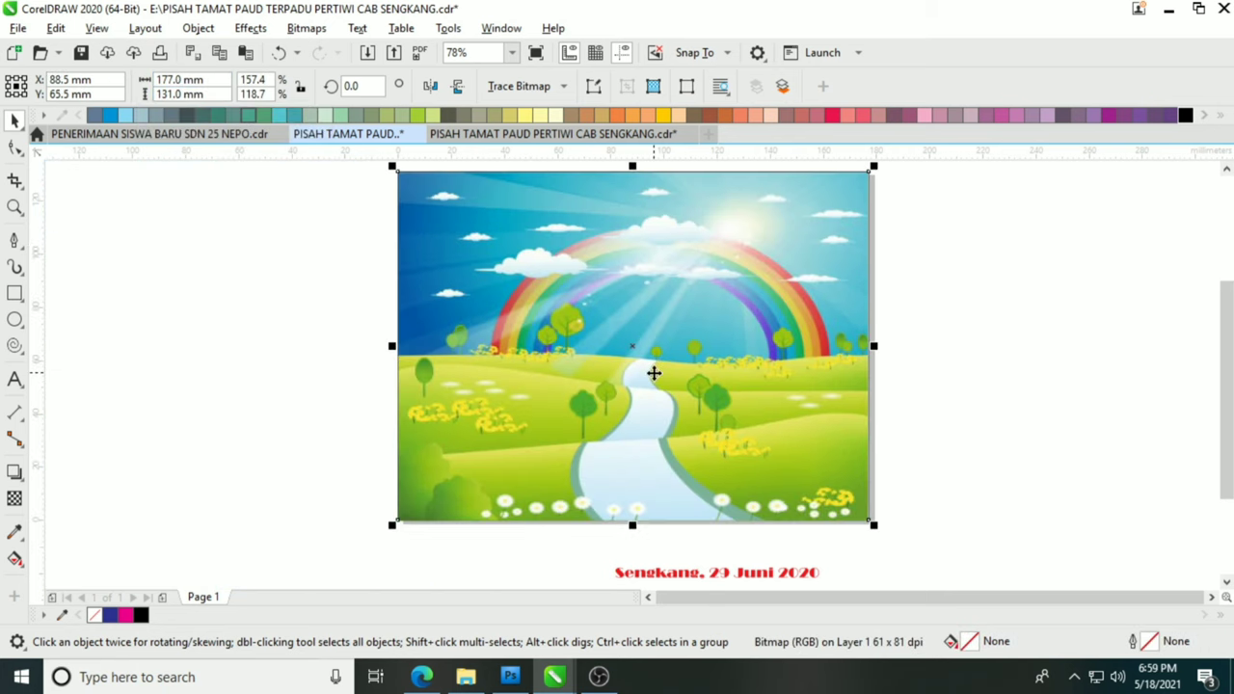
pyautogui.click(1017, 294)
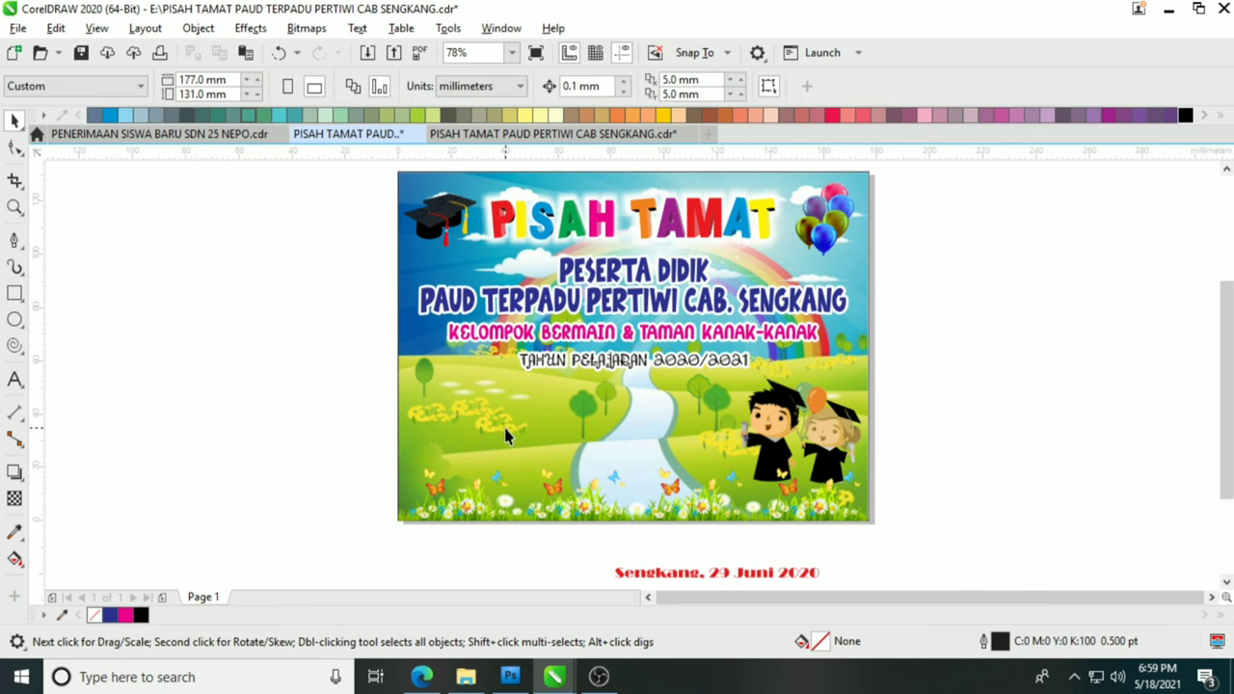
# Duplicate the TAHUN PELAJARAN 2020/2021 line below itself and replace the copy's text with "Dengan Tema :".
pyautogui.click(572, 372)
pyautogui.scroll(2, 572, 347)
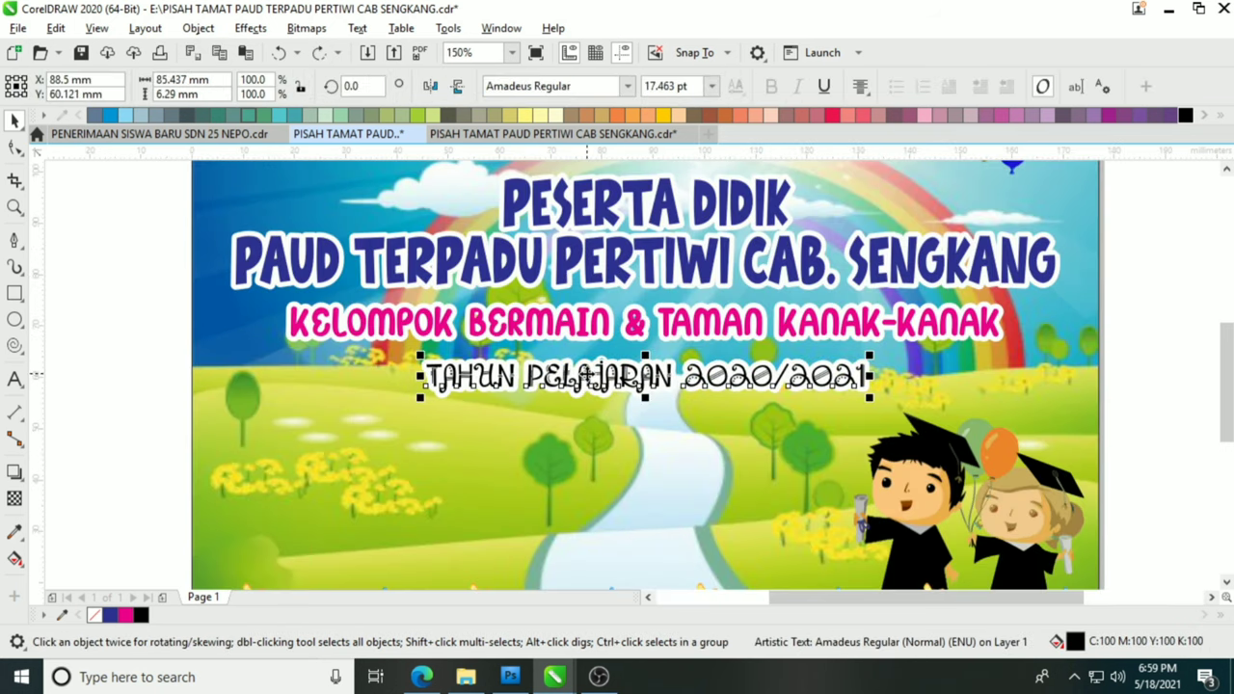
pyautogui.moveTo(626, 364); pyautogui.dragTo(514, 456)
pyautogui.scroll(-2, 514, 457)
pyautogui.scroll(2, 509, 521)
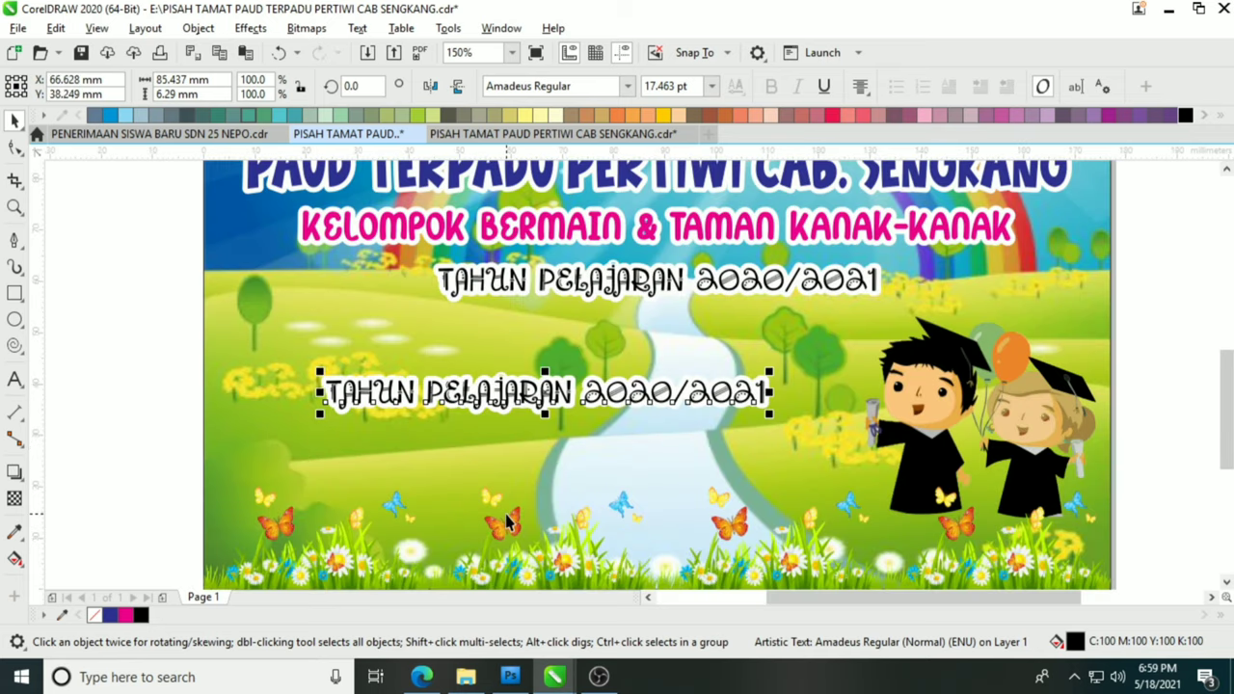
pyautogui.press('F8')
pyautogui.write('Deng')
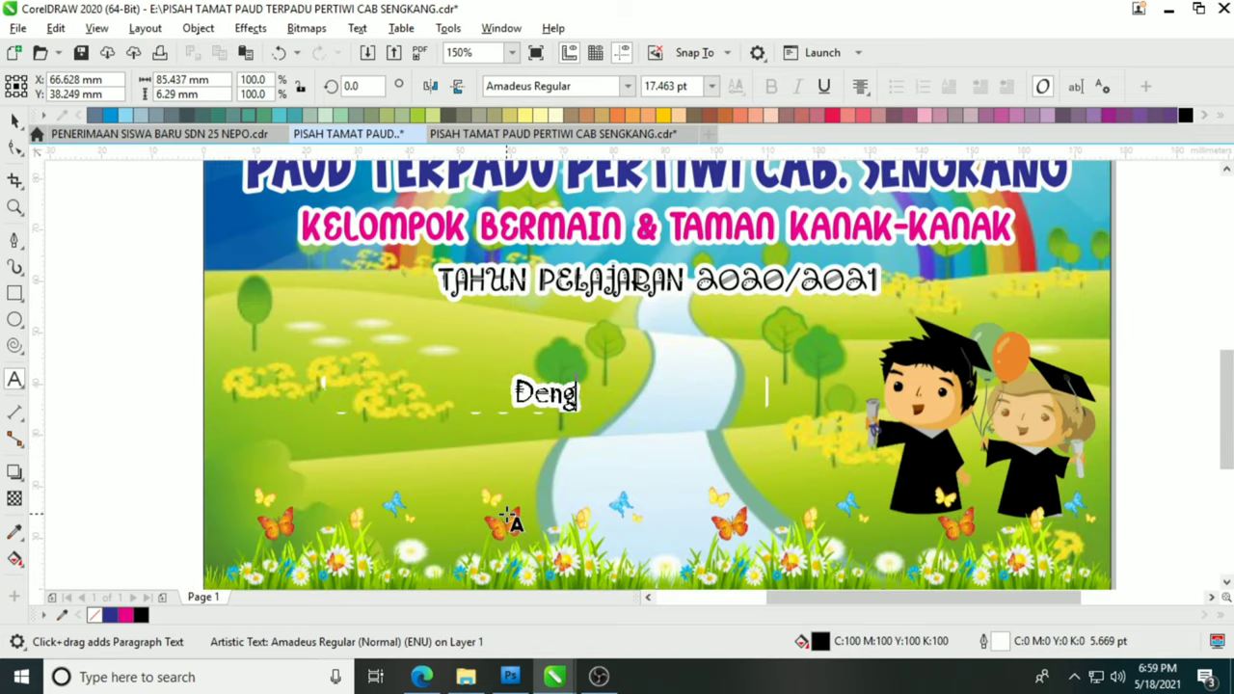
pyautogui.write('an Tema ')
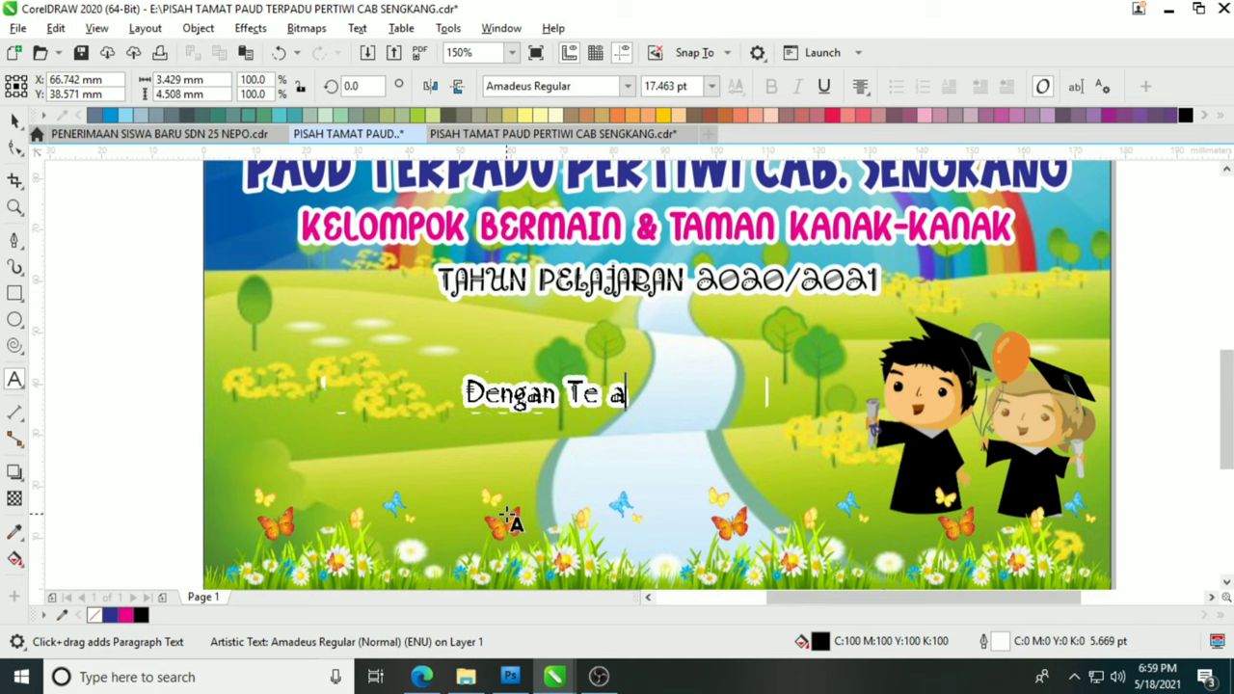
pyautogui.write(':')
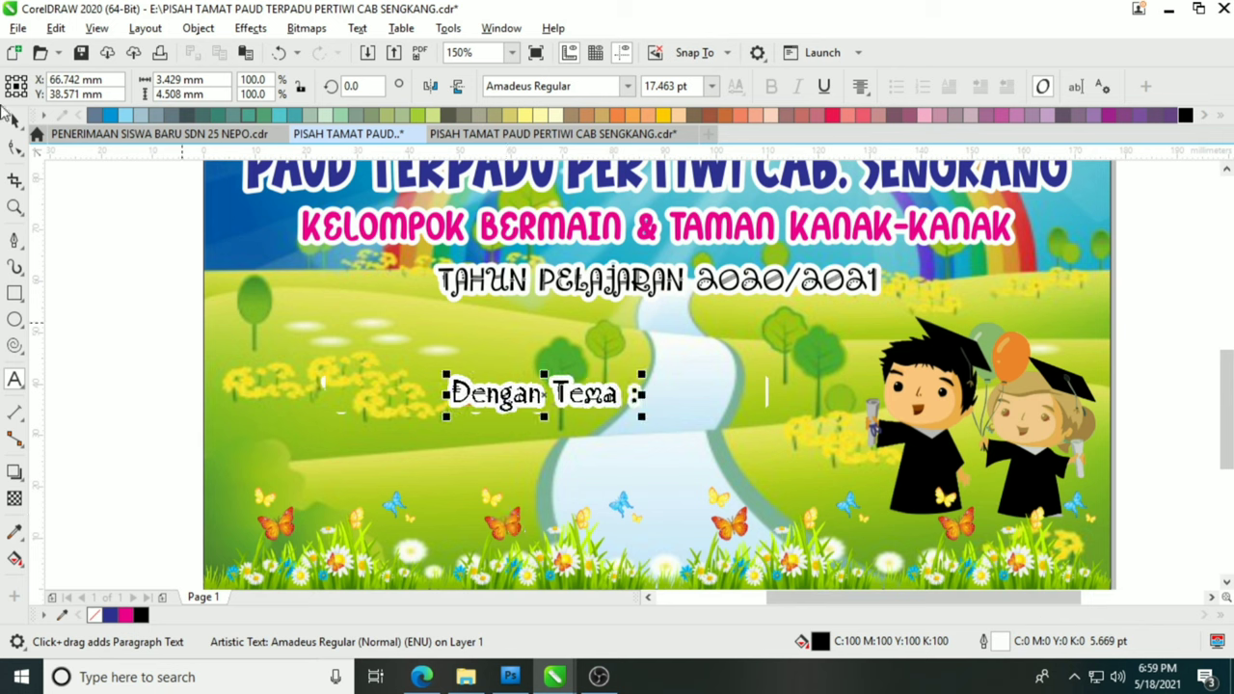
# Move the "Dengan Tema :" line toward the page's left edge and add a copy below it reading “Kan Ku Gapai Ilmu Sejak Dini”.
pyautogui.click(14, 118)
pyautogui.moveTo(485, 409); pyautogui.dragTo(332, 450)
pyautogui.rightClick(333, 451)
pyautogui.doubleClick(328, 436)
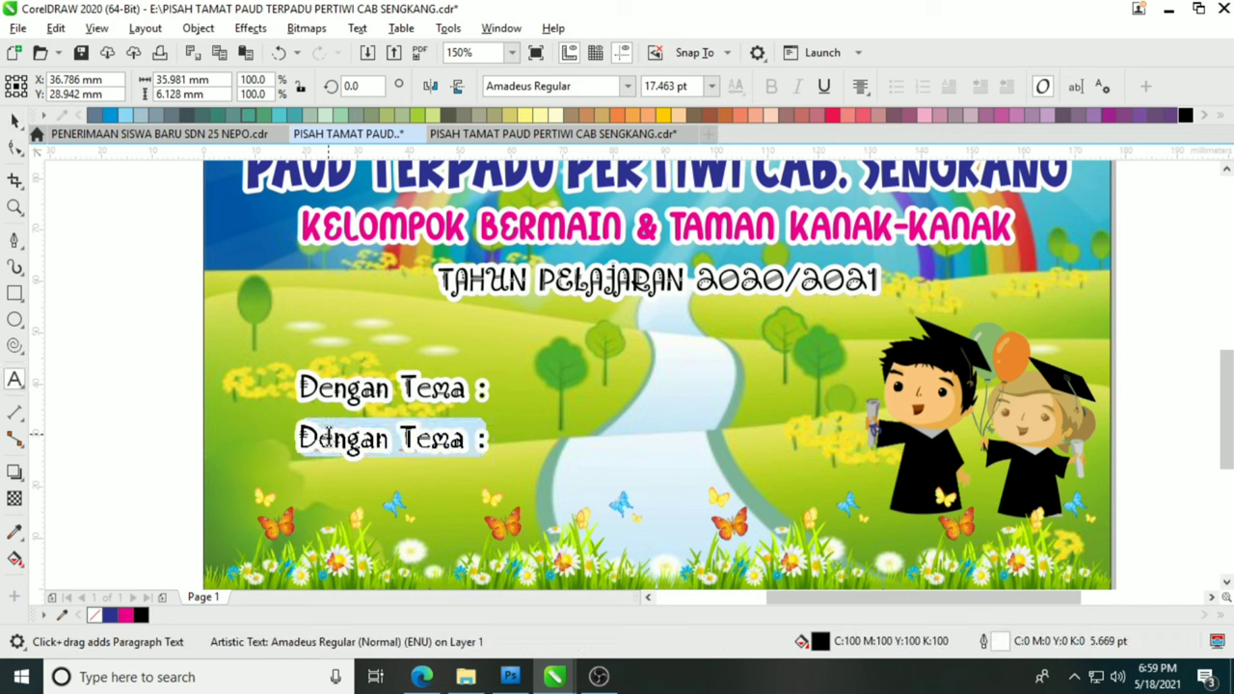
pyautogui.write('"Kan Ku')
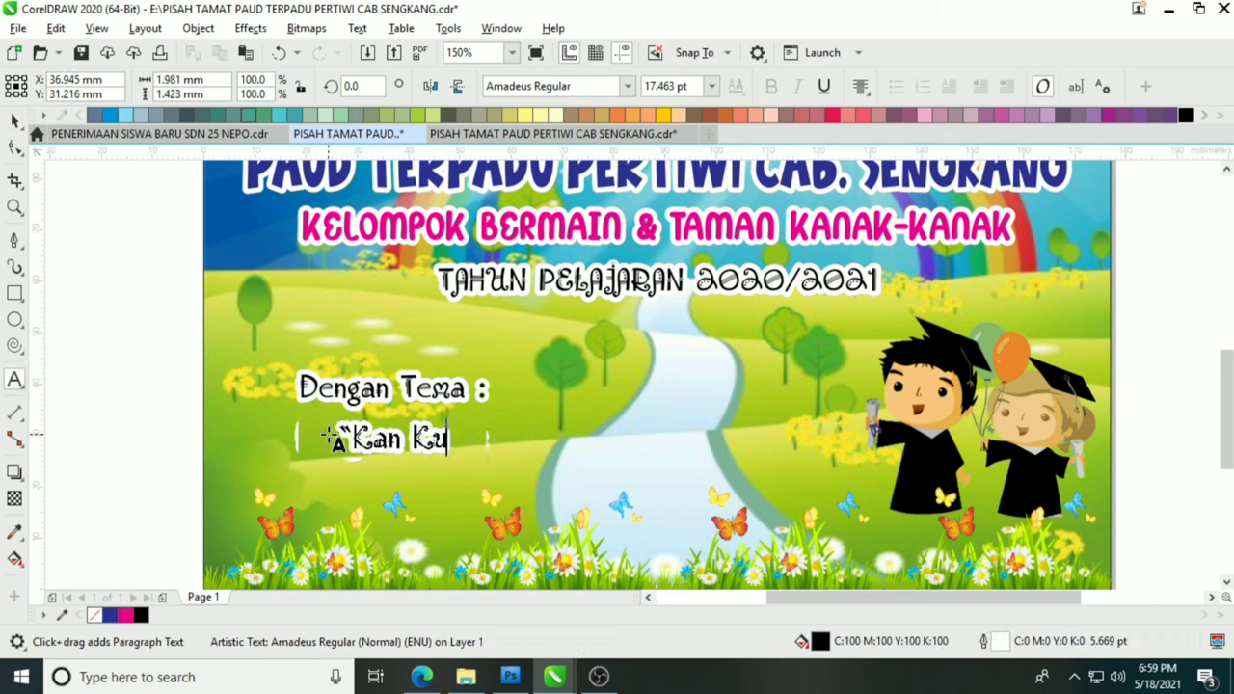
pyautogui.write(' Gapai')
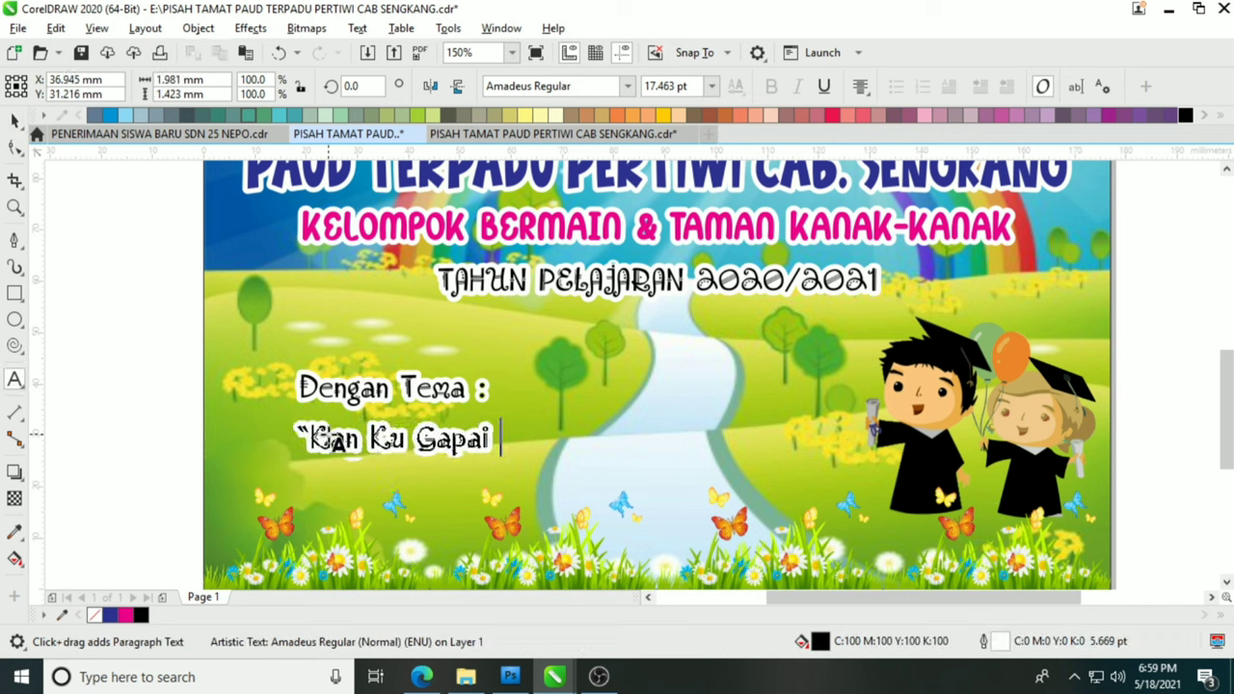
pyautogui.write(' Ilmu Sejak Ilmu Sejak')
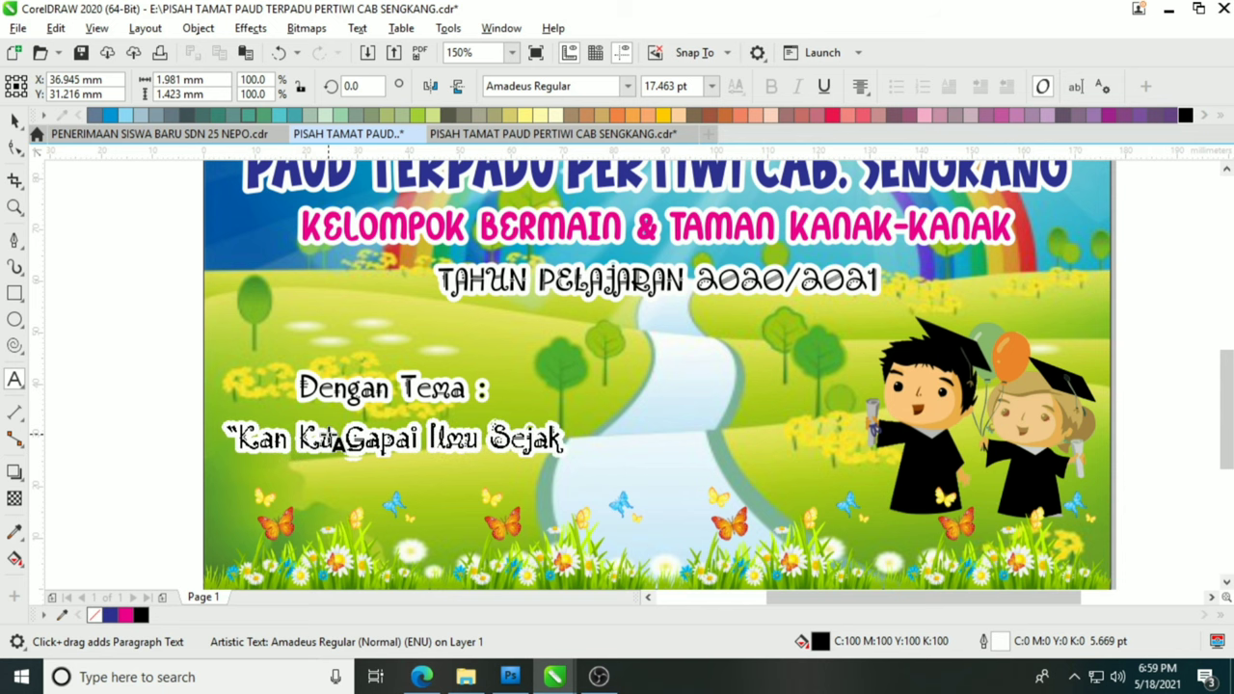
pyautogui.write(' Dini"')
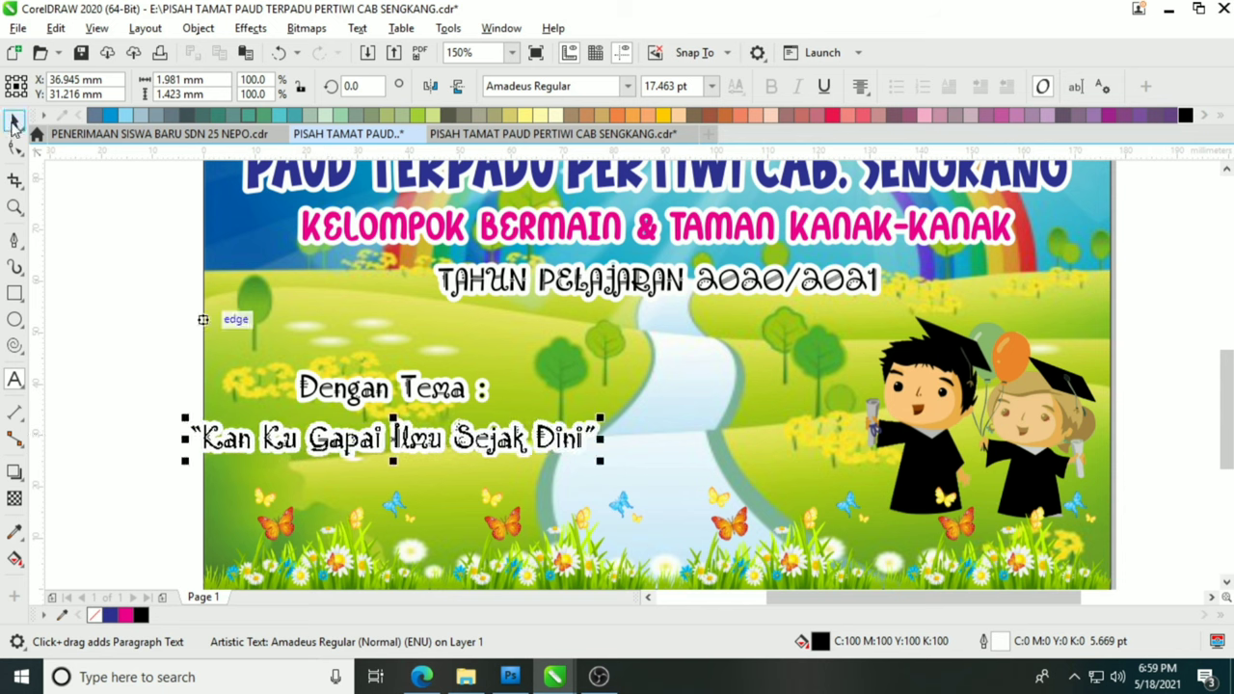
# Left-align the two theme lines and nudge the “Kan Ku Gapai Ilmu Sejak Dini” line slightly left.
pyautogui.click(13, 123)
pyautogui.keyDown('shift'); pyautogui.click(330, 389); pyautogui.keyUp('shift')
pyautogui.press('l')
pyautogui.click(150, 360)
pyautogui.click(334, 432)
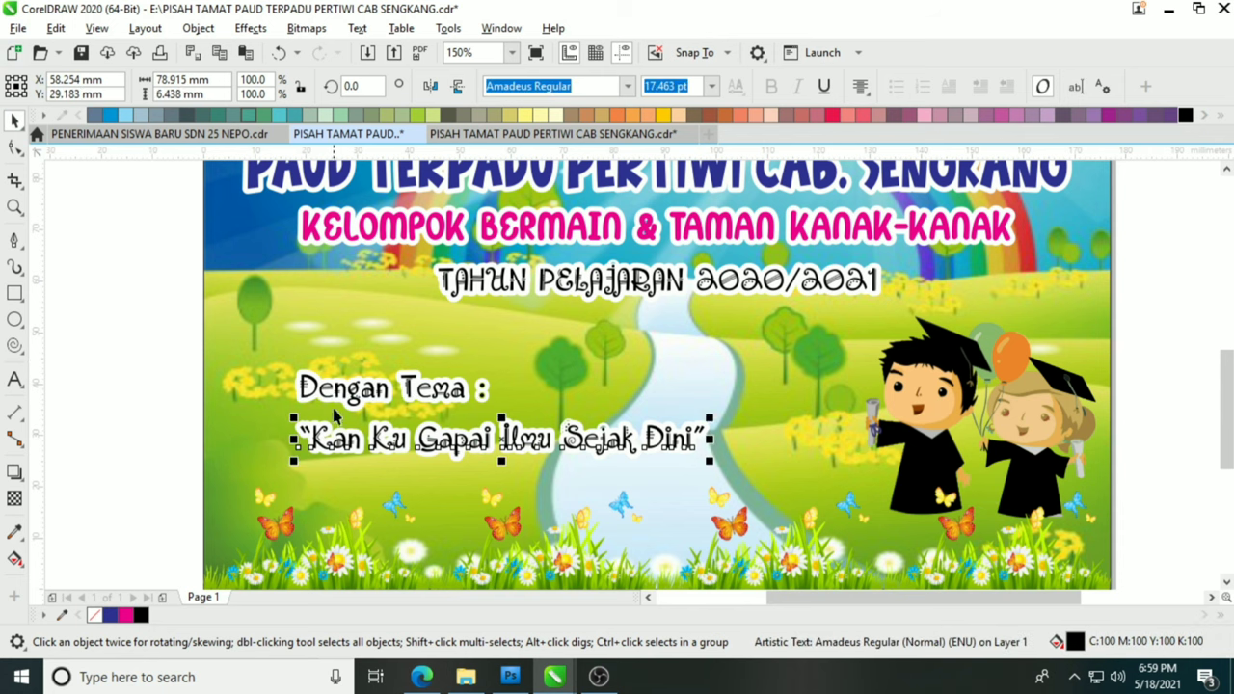
pyautogui.press('Left')
pyautogui.press('Left')
pyautogui.press('Left')
pyautogui.press('Left')
# Nudge both theme lines together closer to the left edge of the page.
pyautogui.keyDown('shift'); pyautogui.click(359, 395); pyautogui.keyUp('shift')
pyautogui.press('Left')
pyautogui.press('Left')
pyautogui.press('Left')
pyautogui.press('Left')
pyautogui.press('Left')
pyautogui.press('Left')
pyautogui.press('Left')
pyautogui.press('Left')
pyautogui.press('Left')
pyautogui.press('Left')
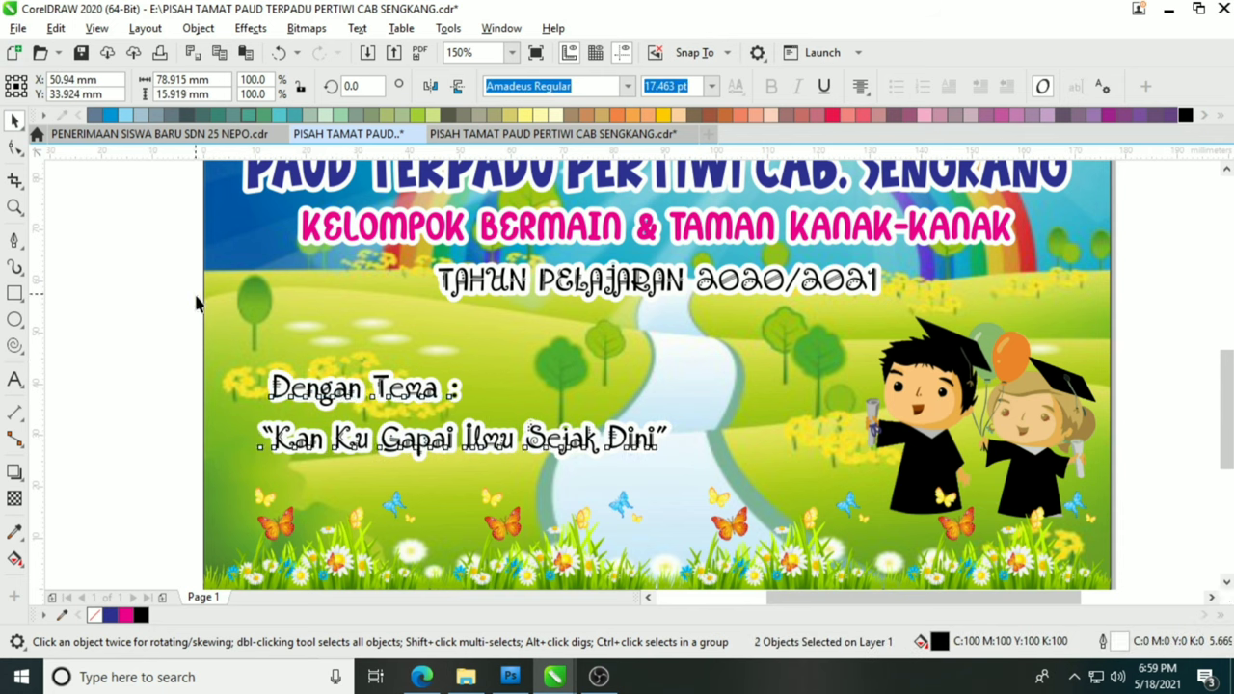
pyautogui.click(196, 296)
# Thicken the white outline of the two-line PAUD TERPADU PERTIWI heading and raise its PESERTA DIDIK line as separate text.
pyautogui.press('F4')
pyautogui.click(607, 306)
pyautogui.scroll(2, 612, 309)
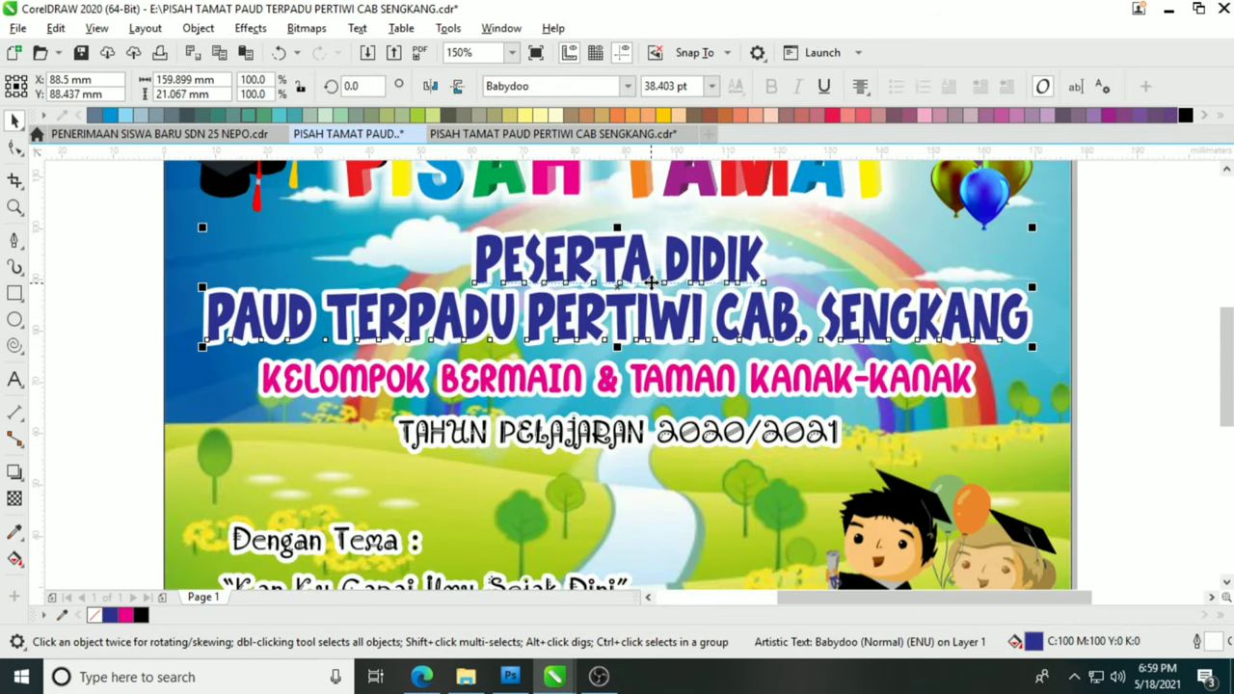
pyautogui.press('F12')
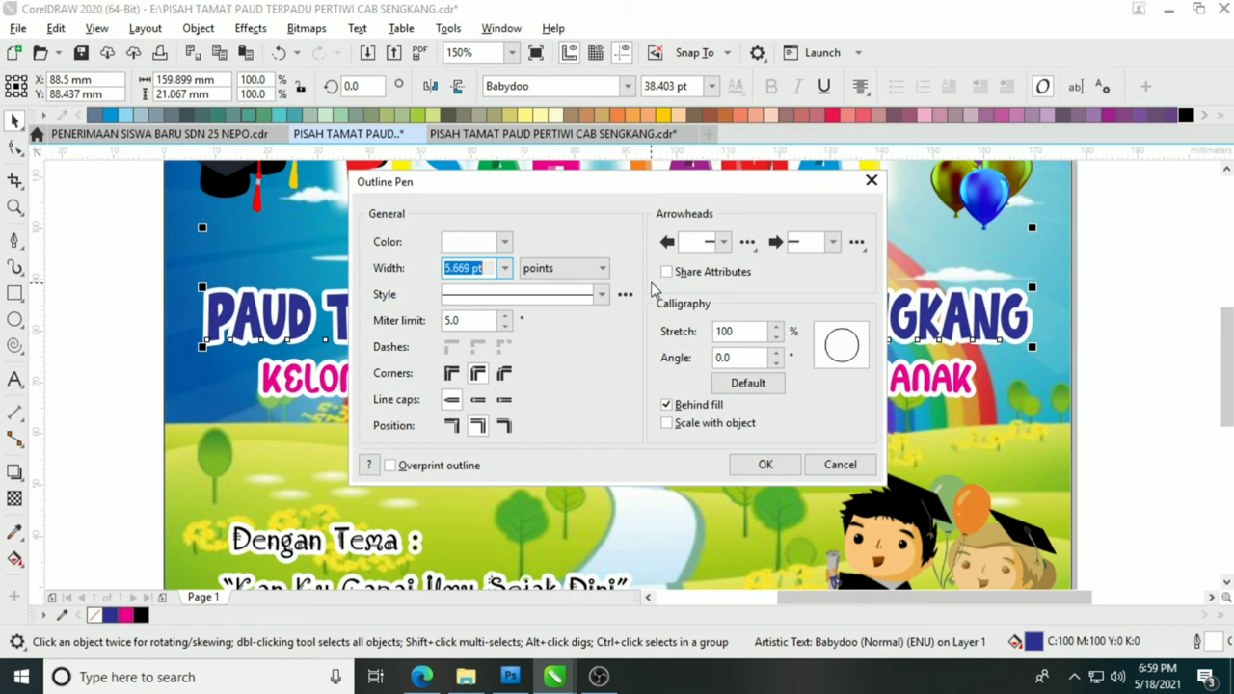
pyautogui.press('Return')
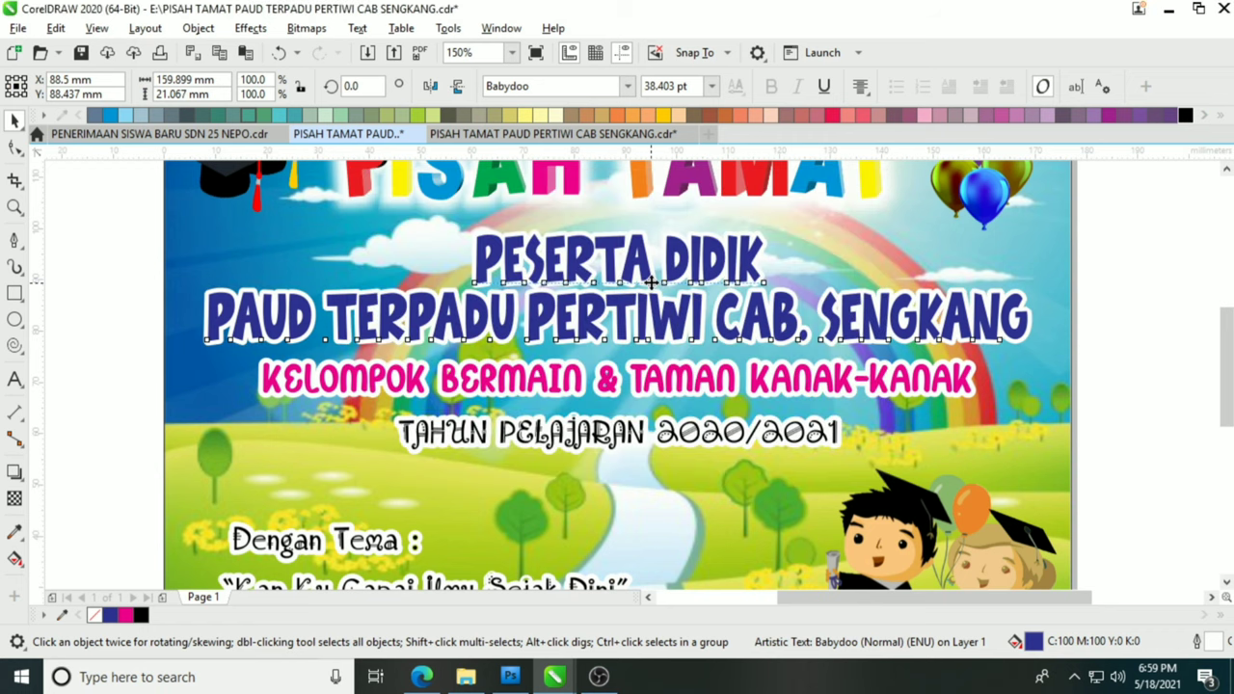
pyautogui.press('F12')
pyautogui.press('Return')
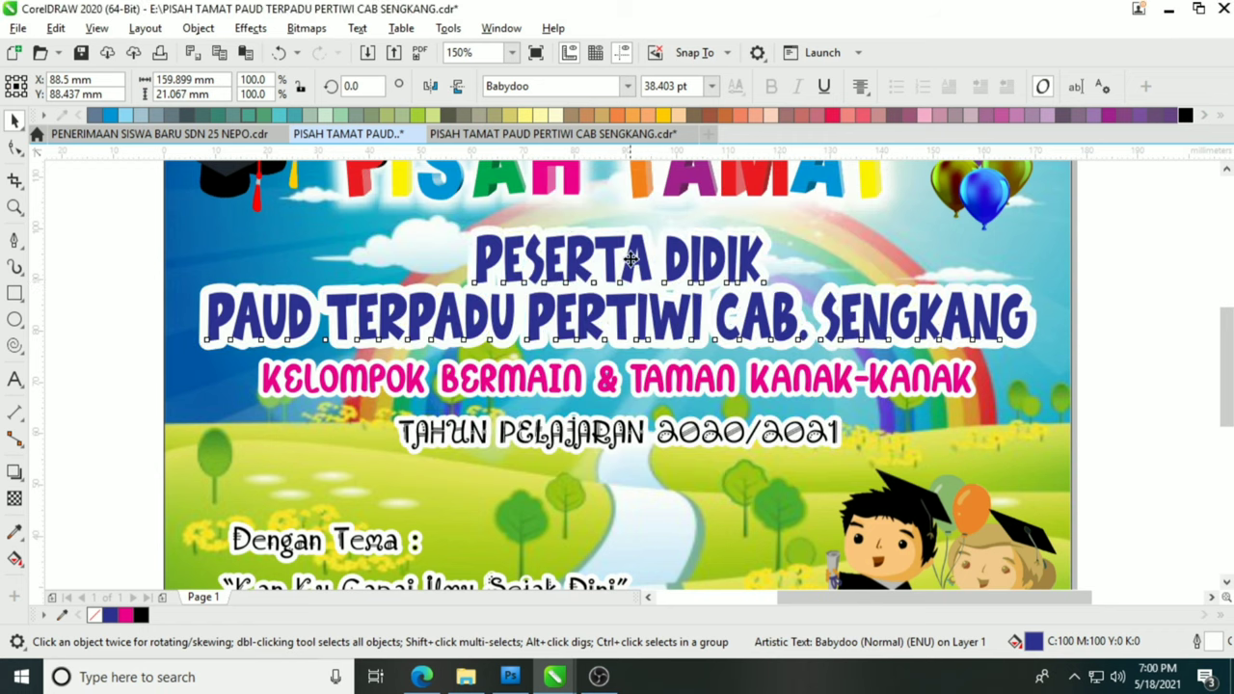
pyautogui.press('Up')
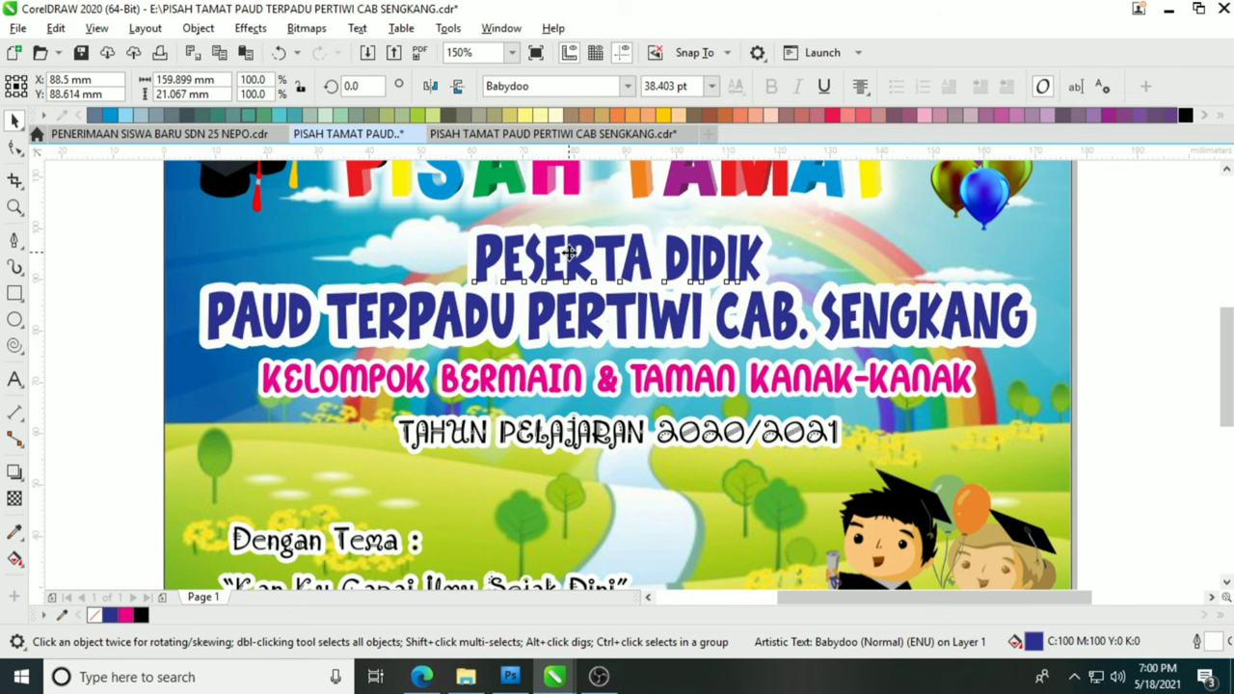
# Try a blue-to-red fountain fill on the PAUD TERPADU PERTIWI CAB. SENGKANG line.
pyautogui.click(567, 324)
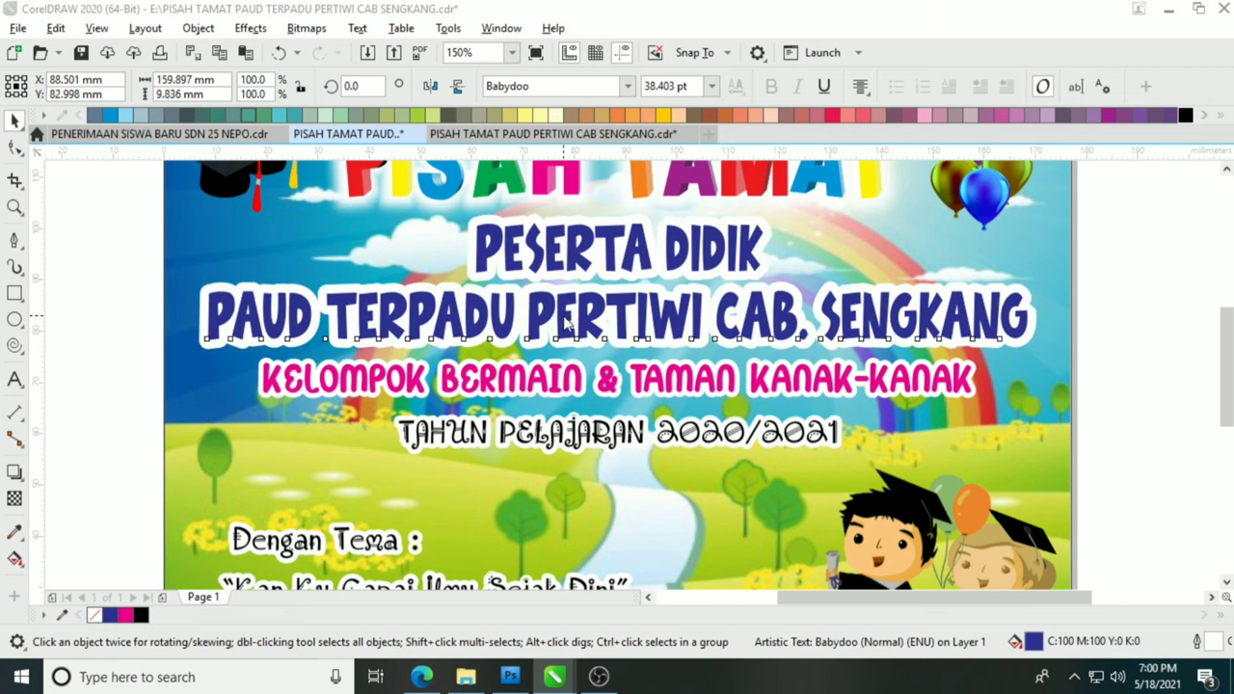
pyautogui.press('F11')
pyautogui.click(481, 433)
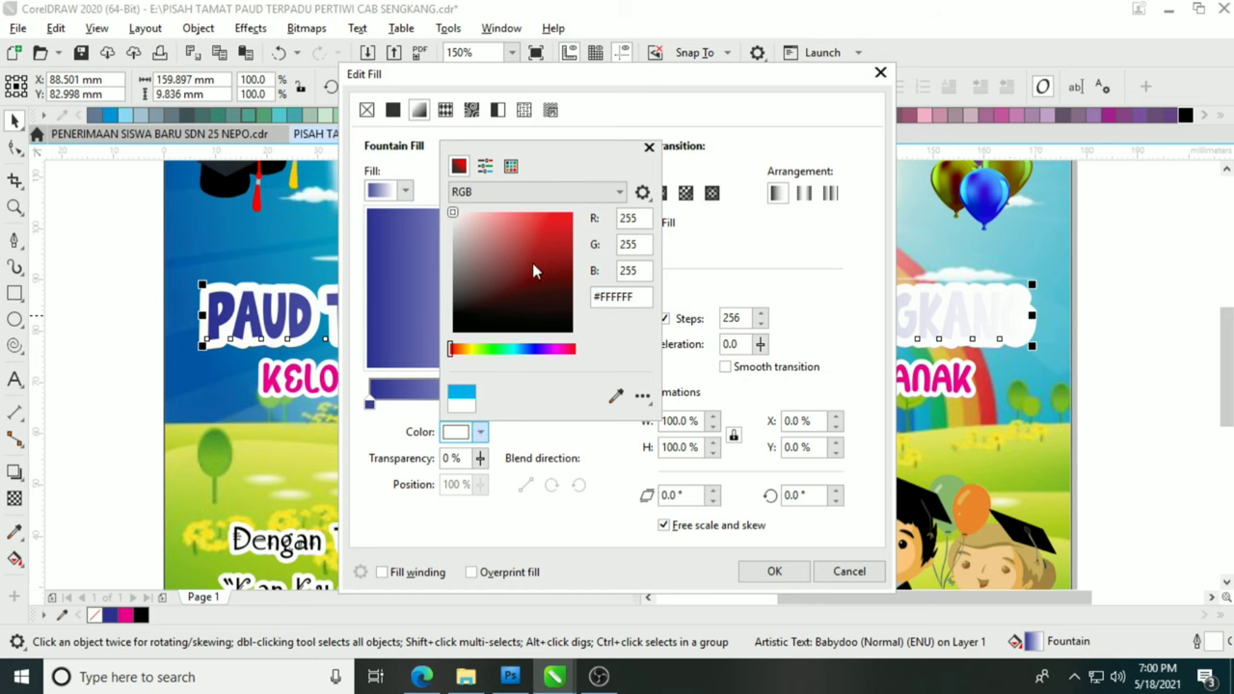
pyautogui.click(649, 146)
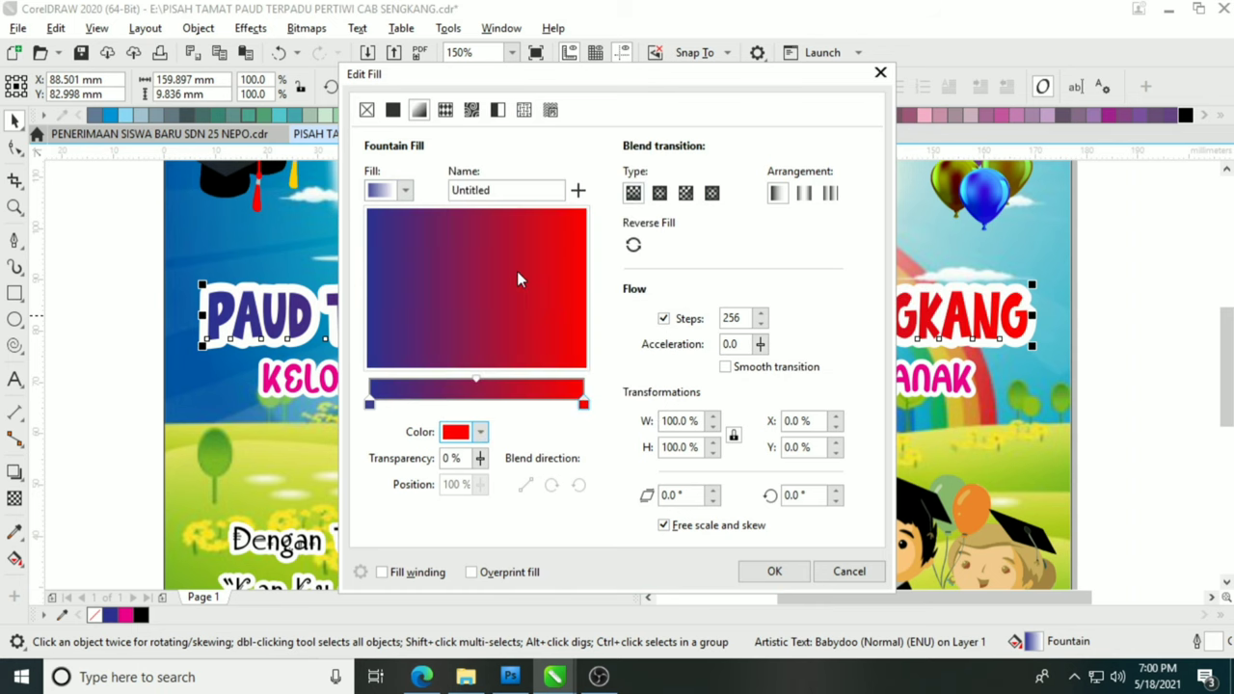
pyautogui.click(776, 571)
pyautogui.scroll(-2, 599, 321)
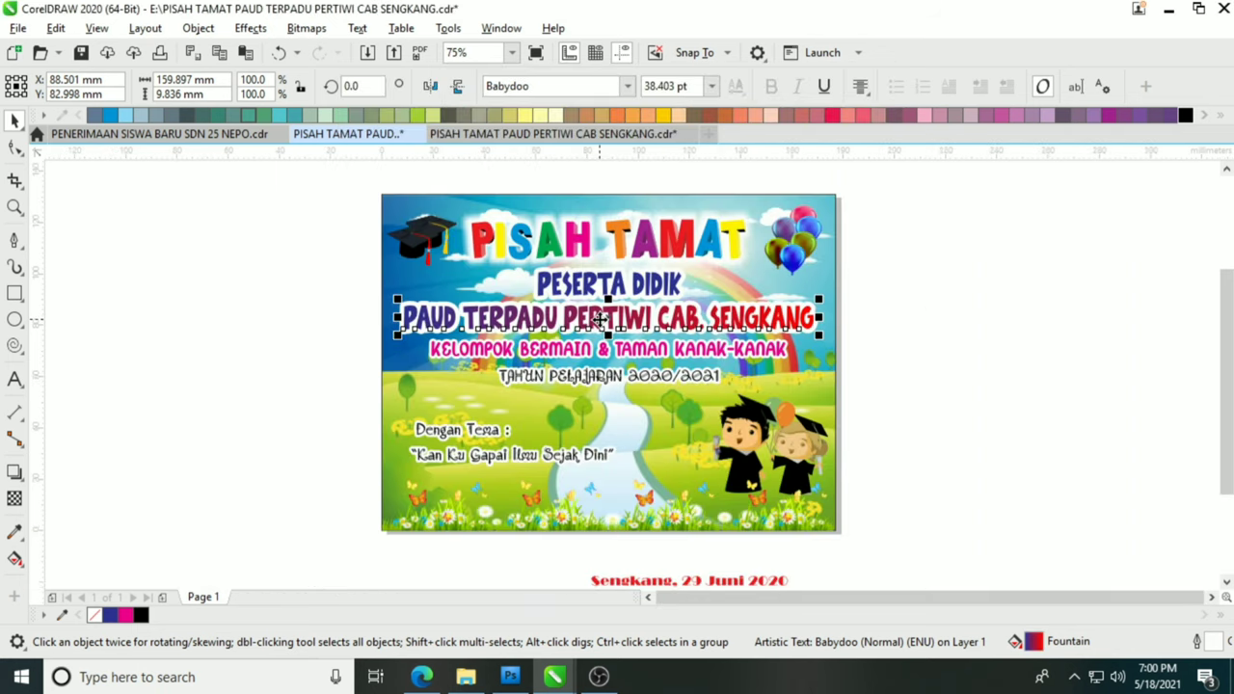
pyautogui.scroll(2, 606, 313)
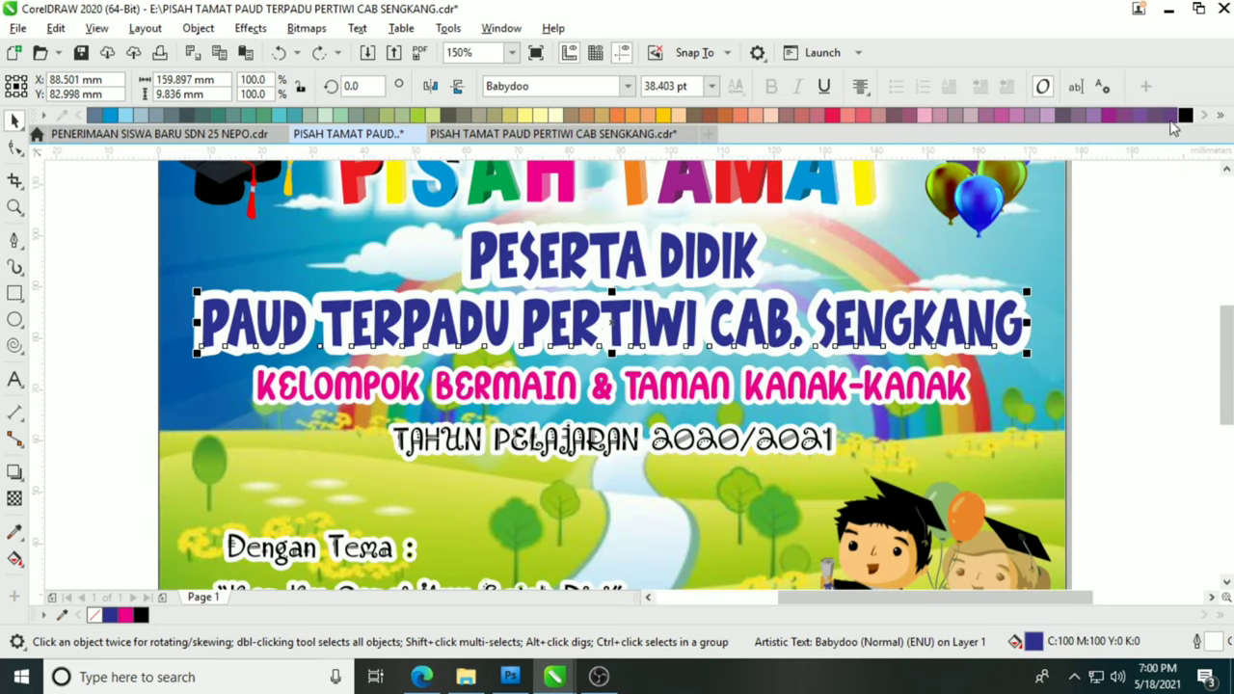
# Fill the PAUD TERPADU PERTIWI CAB. SENGKANG line with yellow and give it a dark blue outline.
pyautogui.click(1220, 116)
pyautogui.click(333, 131)
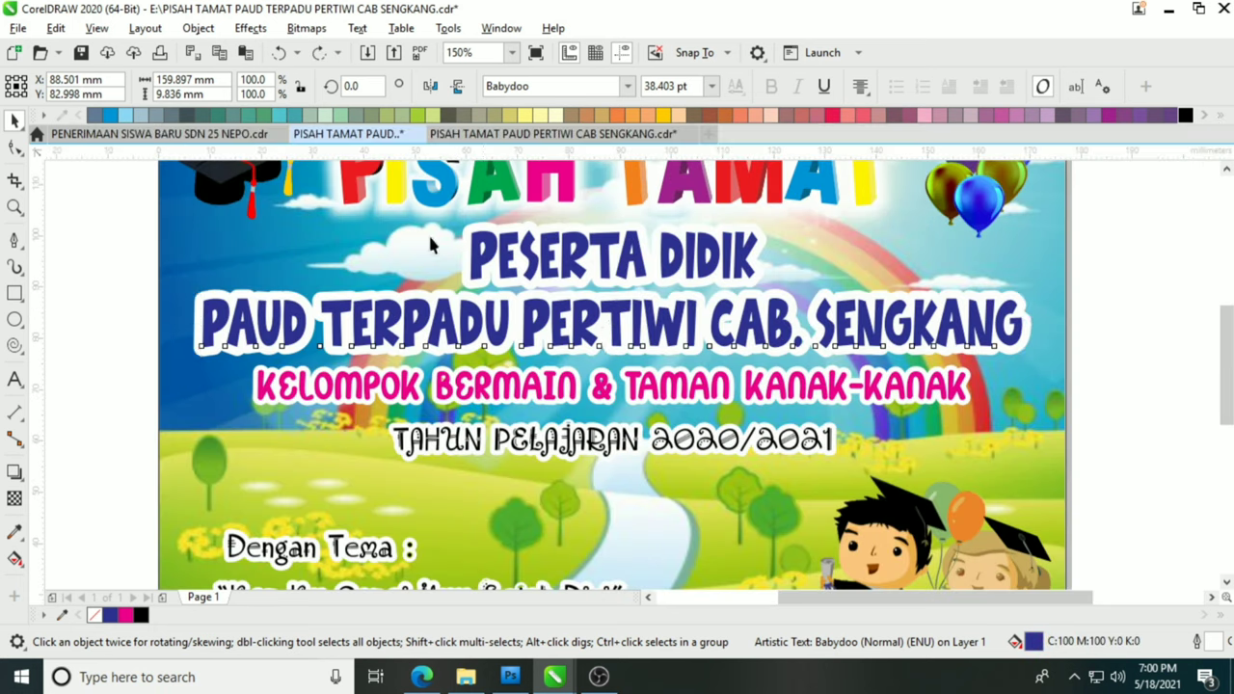
pyautogui.rightClick(108, 617)
# Recolour the PESERTA DIDIK line red and widen it to about 65 mm.
pyautogui.moveTo(628, 262); pyautogui.dragTo(628, 259)
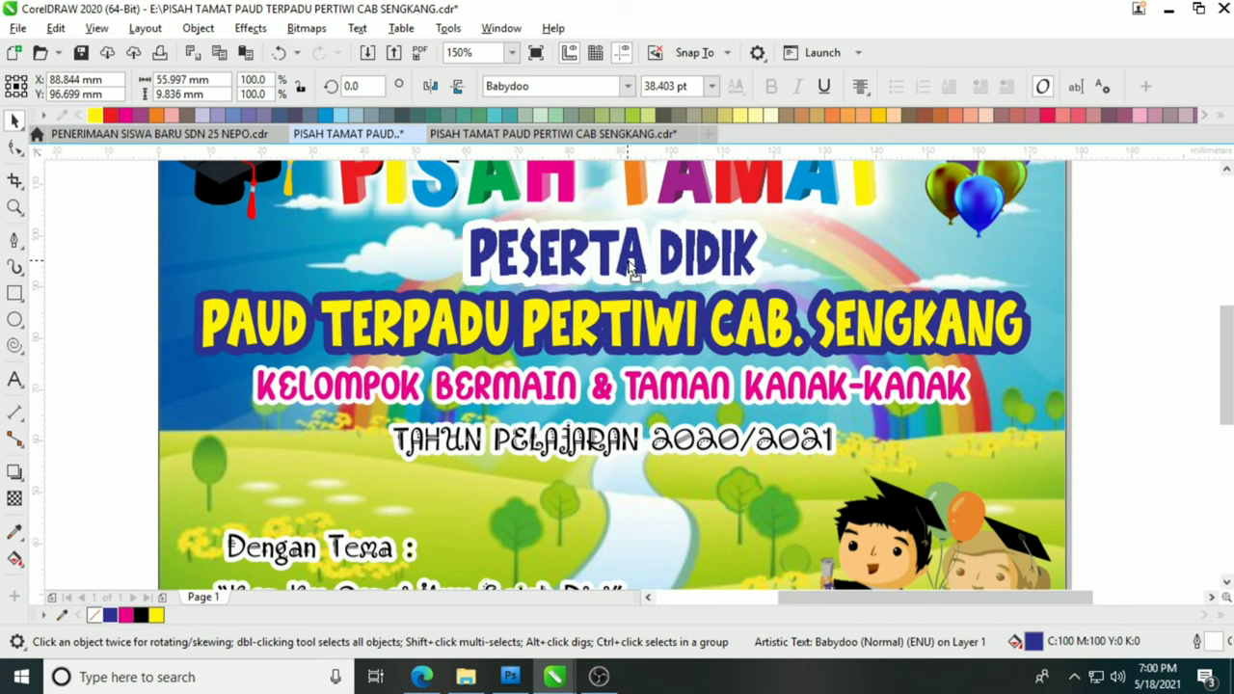
pyautogui.click(111, 117)
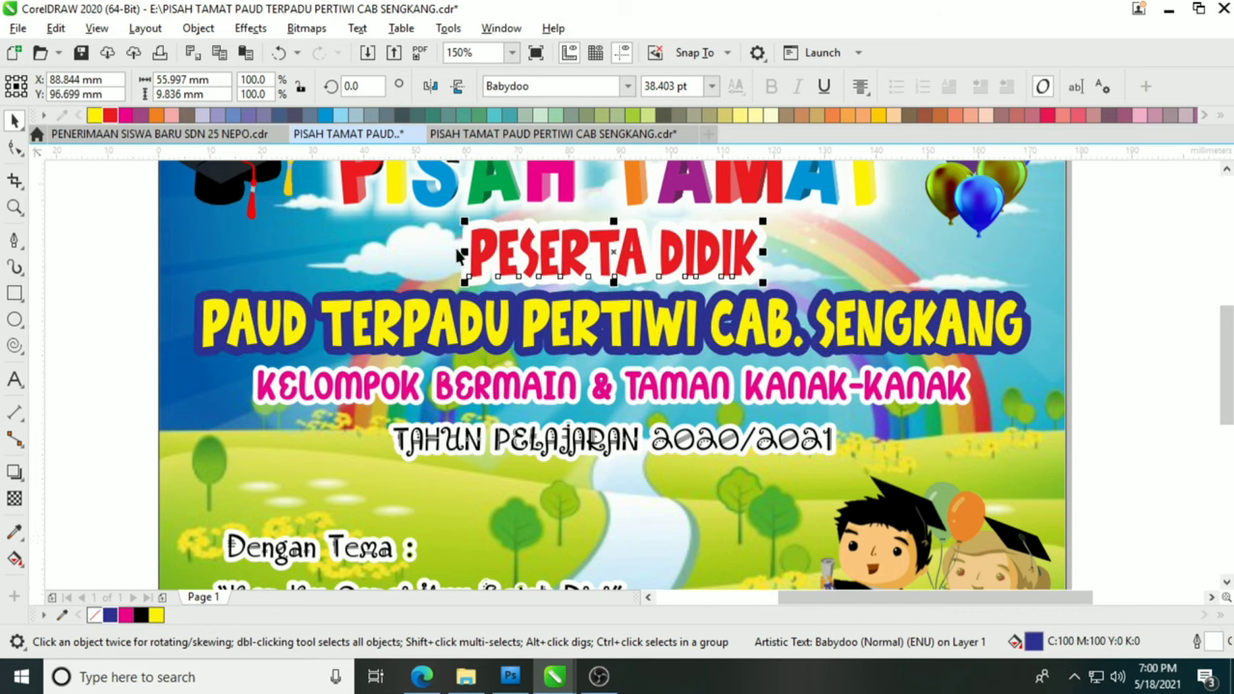
pyautogui.moveTo(466, 252)
pyautogui.mouseDown()
pyautogui.moveTo(406, 253)
pyautogui.moveTo(442, 252)
pyautogui.mouseUp()
# Set the PESERTA DIDIK line in bold Bahnschrift, scaled to about 63 mm wide and raised slightly.
pyautogui.click(628, 86)
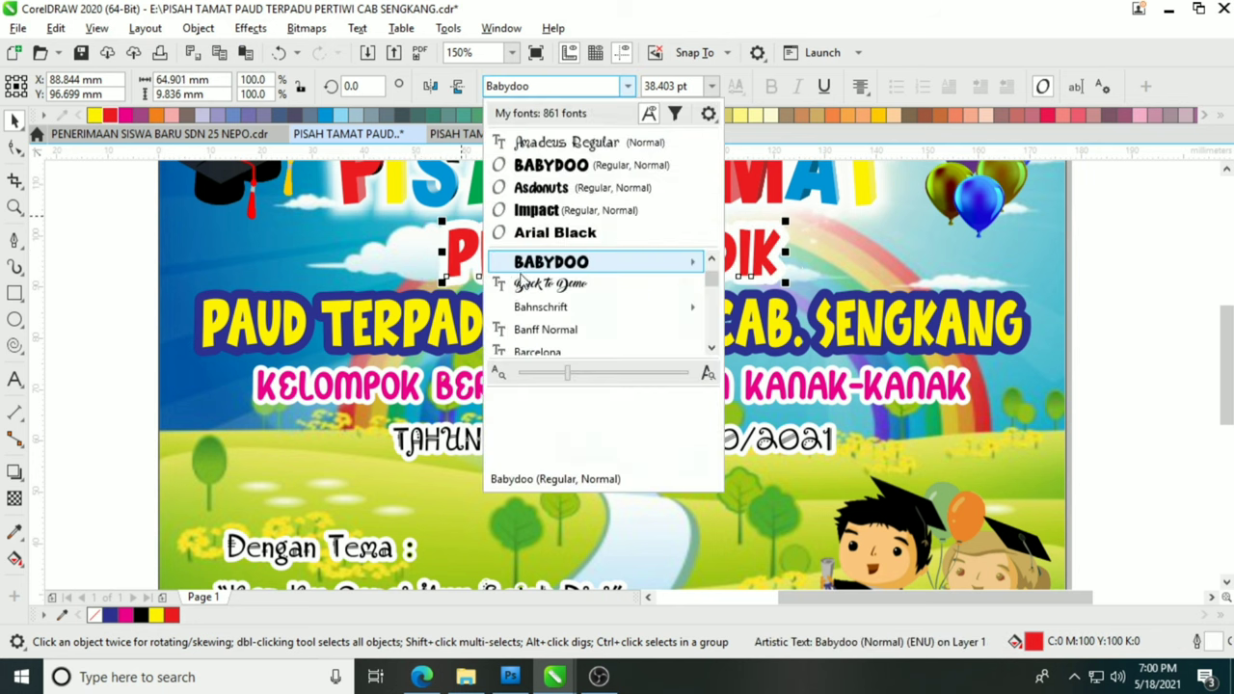
pyautogui.click(556, 307)
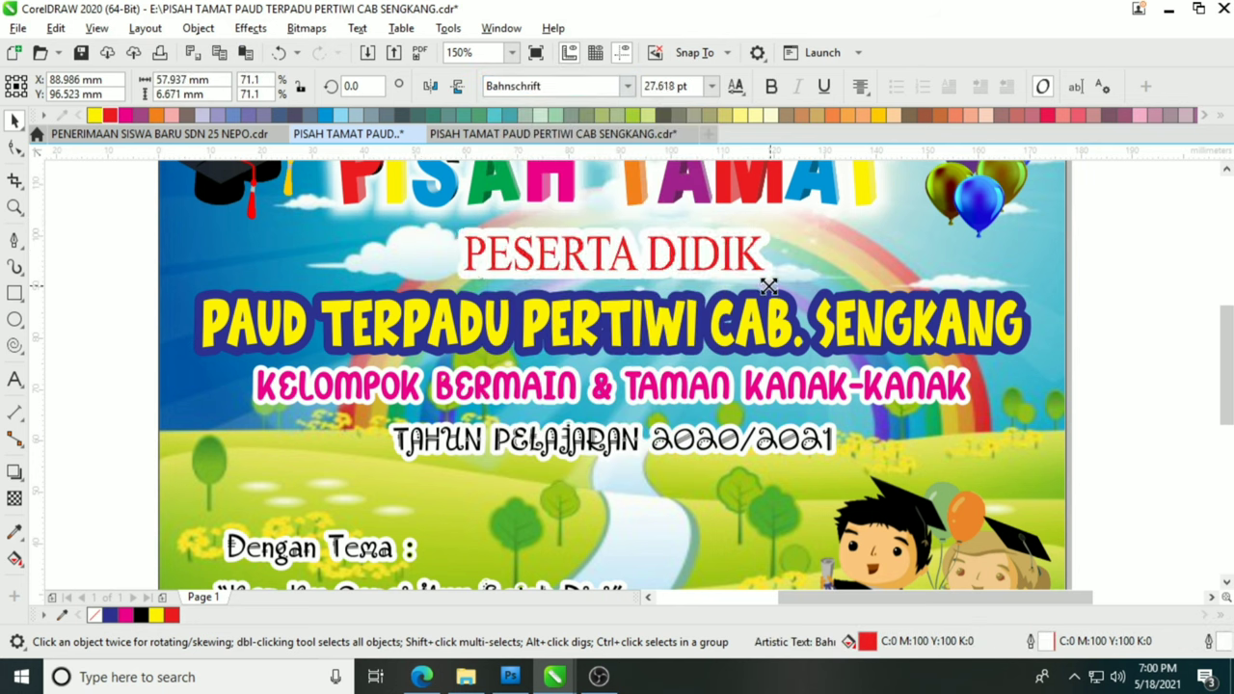
pyautogui.click(769, 87)
pyautogui.moveTo(770, 230); pyautogui.dragTo(786, 226)
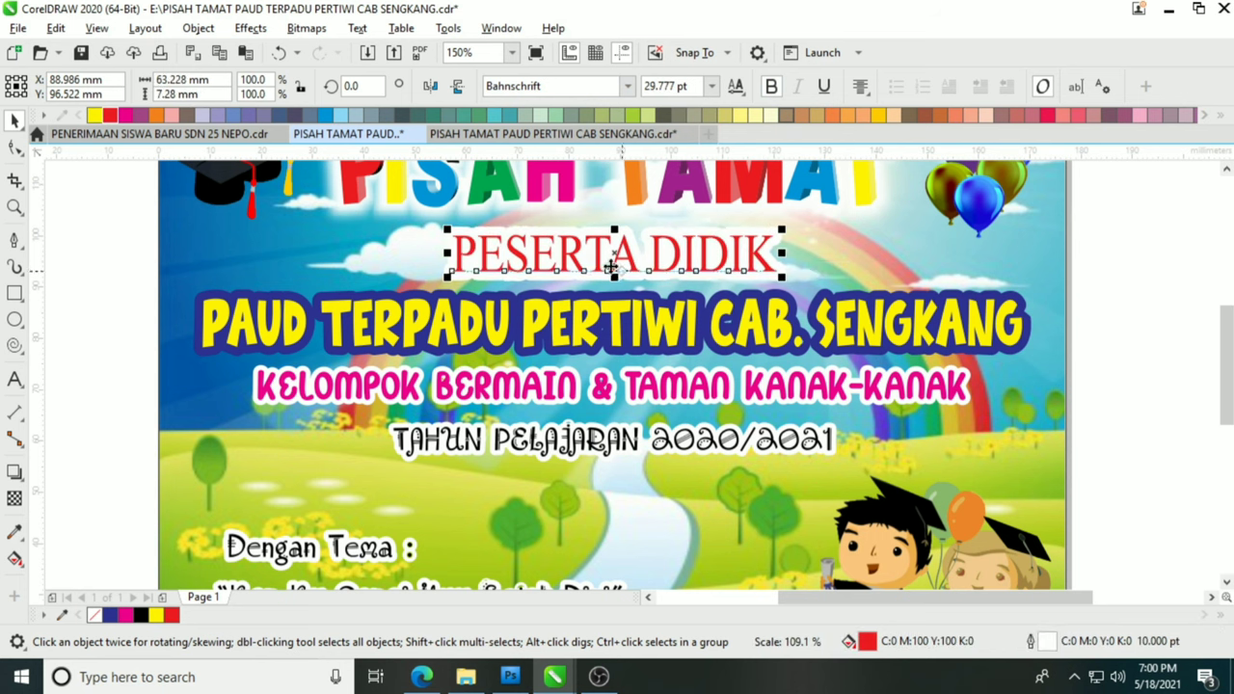
pyautogui.moveTo(596, 257); pyautogui.dragTo(596, 251)
# Change the PESERTA DIDIK line to bold Book Antiqua and widen it to about 73 mm.
pyautogui.click(559, 86)
pyautogui.write('Bo')
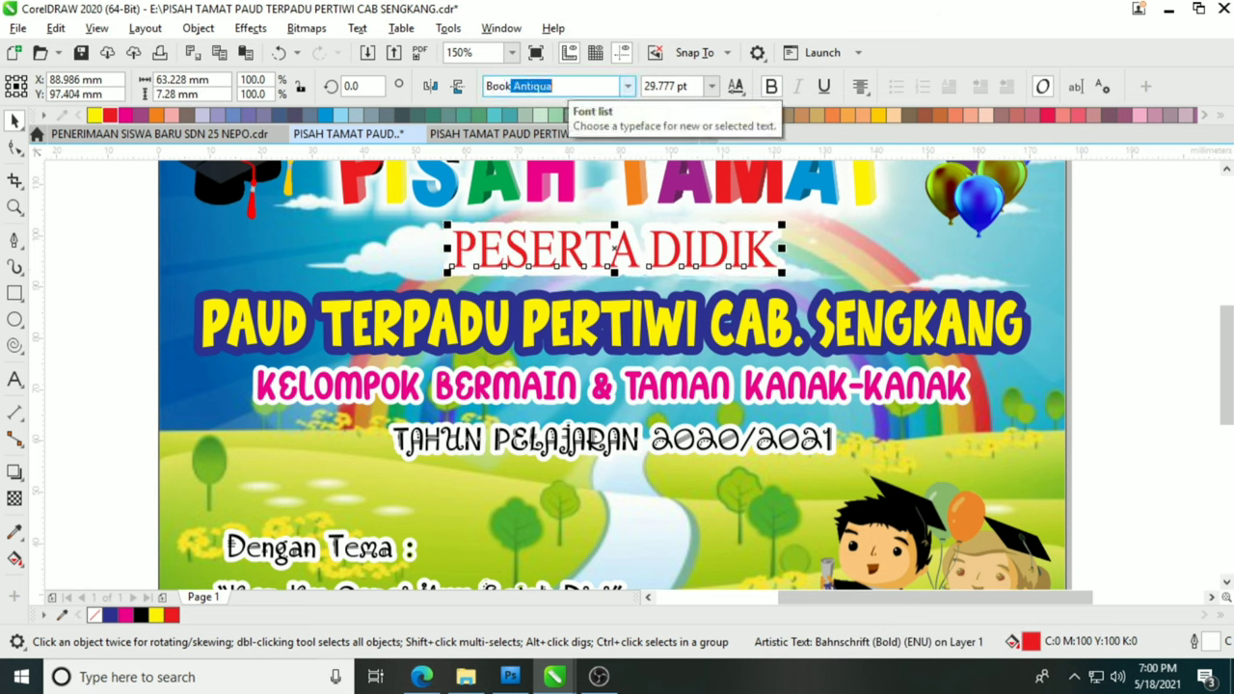
pyautogui.write('ok')
pyautogui.press('Return')
pyautogui.click(771, 86)
pyautogui.click(772, 88)
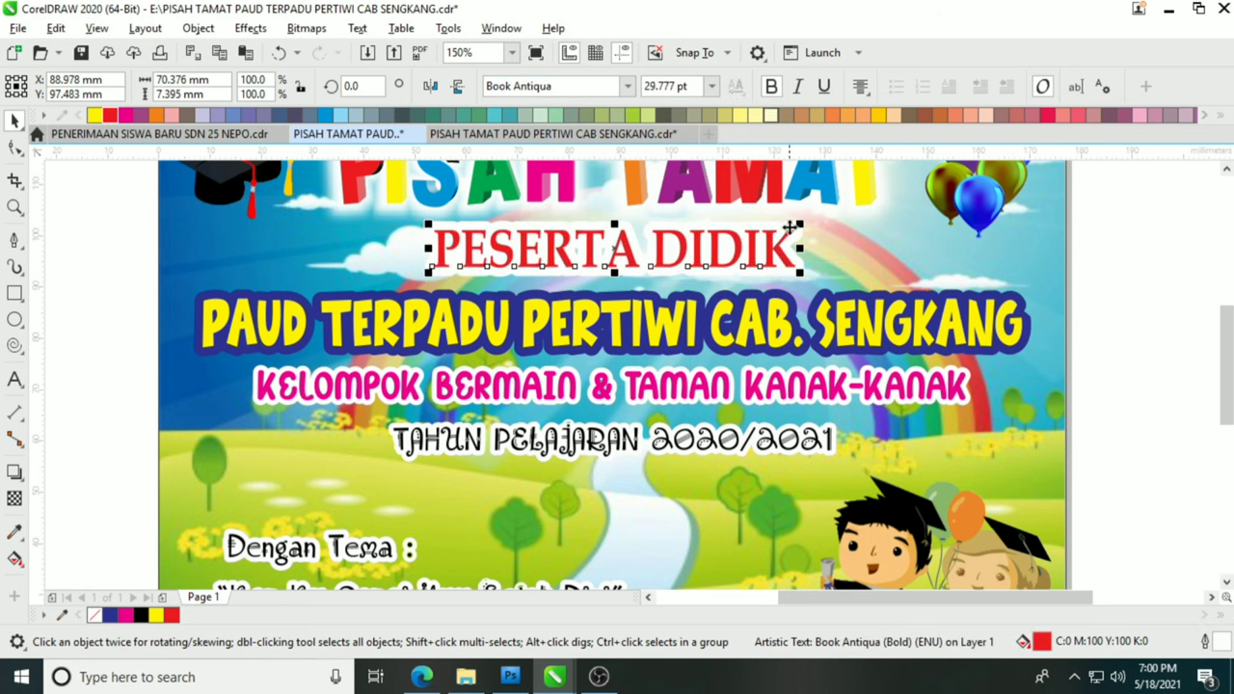
pyautogui.moveTo(801, 250); pyautogui.dragTo(809, 249)
# Centre the PISAH TAMAT, PESERTA DIDIK and PAUD TERPADU lines horizontally on the background and narrow the PAUD TERPADU line to about 151 mm.
pyautogui.click(475, 325)
pyautogui.keyDown('shift'); pyautogui.click(501, 253); pyautogui.keyUp('shift')
pyautogui.keyDown('shift'); pyautogui.click(509, 193); pyautogui.keyUp('shift')
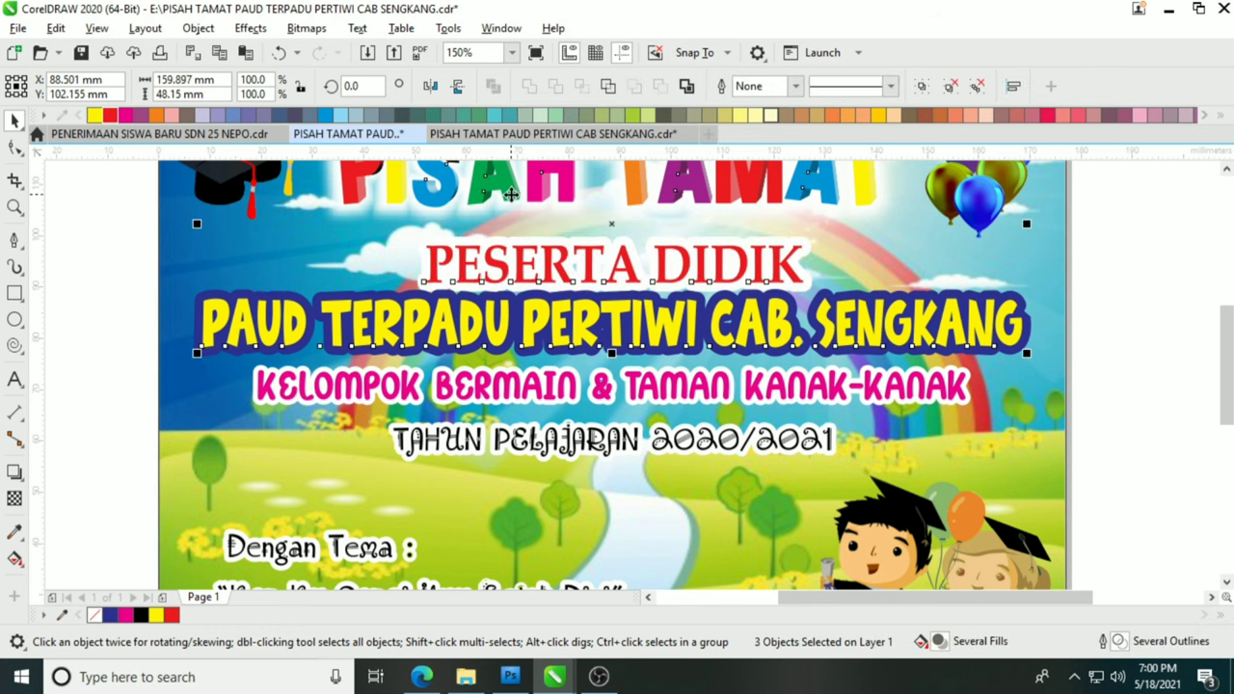
pyautogui.keyDown('shift'); pyautogui.click(175, 292); pyautogui.keyUp('shift')
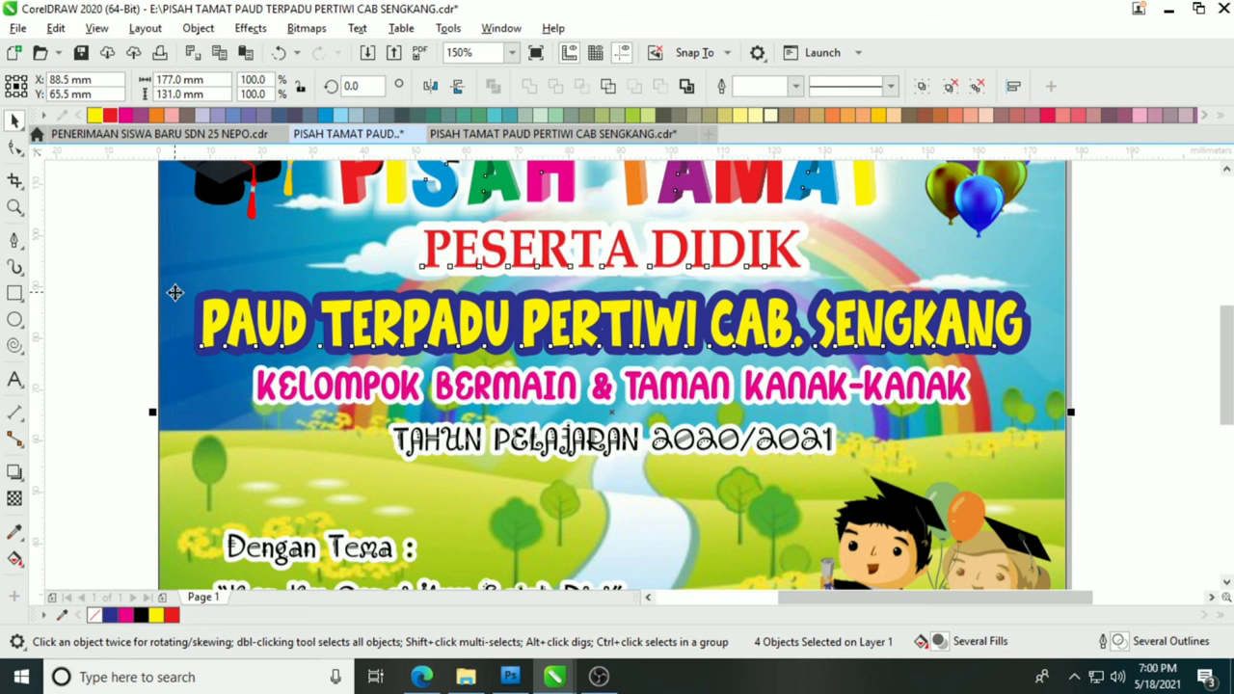
pyautogui.click(249, 316)
pyautogui.moveTo(198, 323)
pyautogui.mouseDown()
pyautogui.moveTo(231, 323)
pyautogui.moveTo(220, 323)
pyautogui.mouseUp()
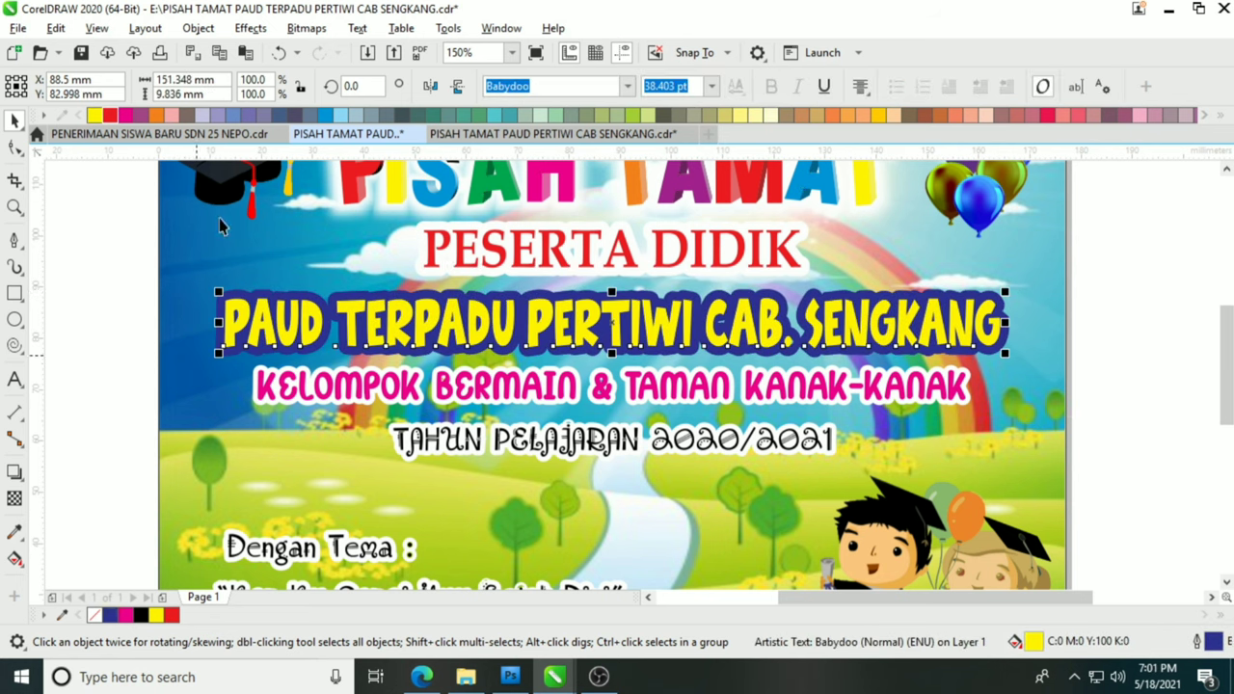
# Add a white copy with a 15 pt white outline behind the yellow PAUD TERPADU PERTIWI CAB. SENGKANG line.
pyautogui.click(1219, 116)
pyautogui.click(244, 132)
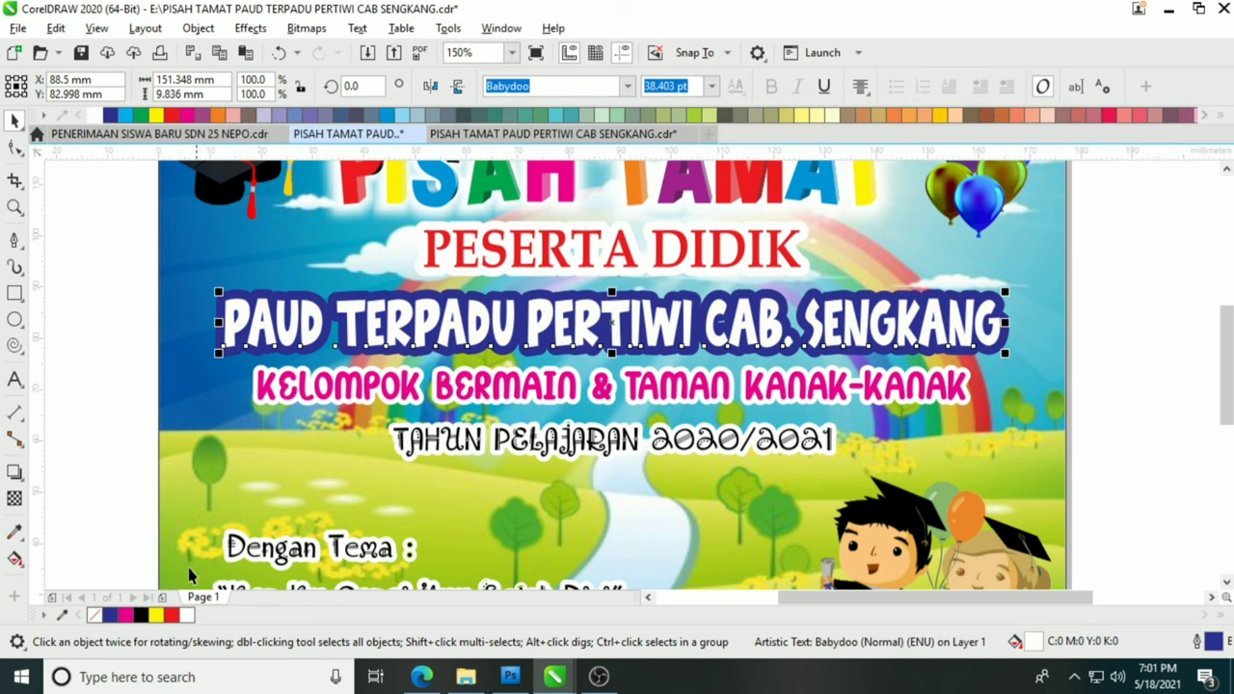
pyautogui.rightClick(186, 617)
pyautogui.press('F12')
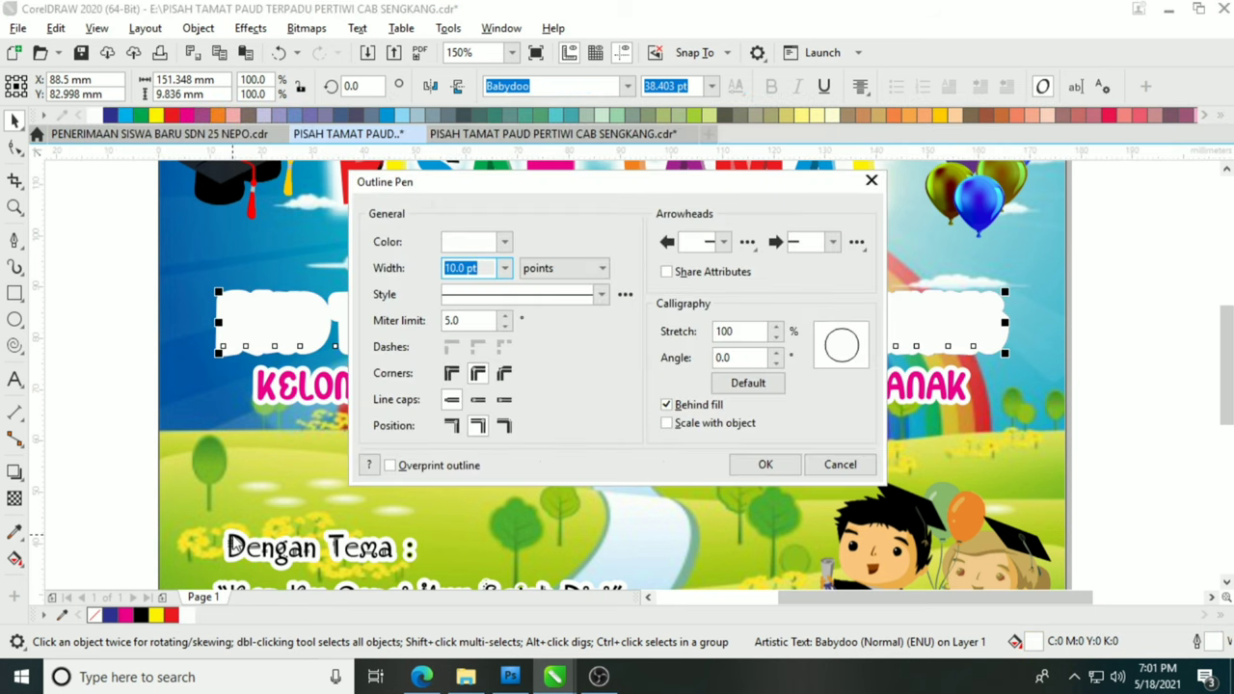
pyautogui.press('Return')
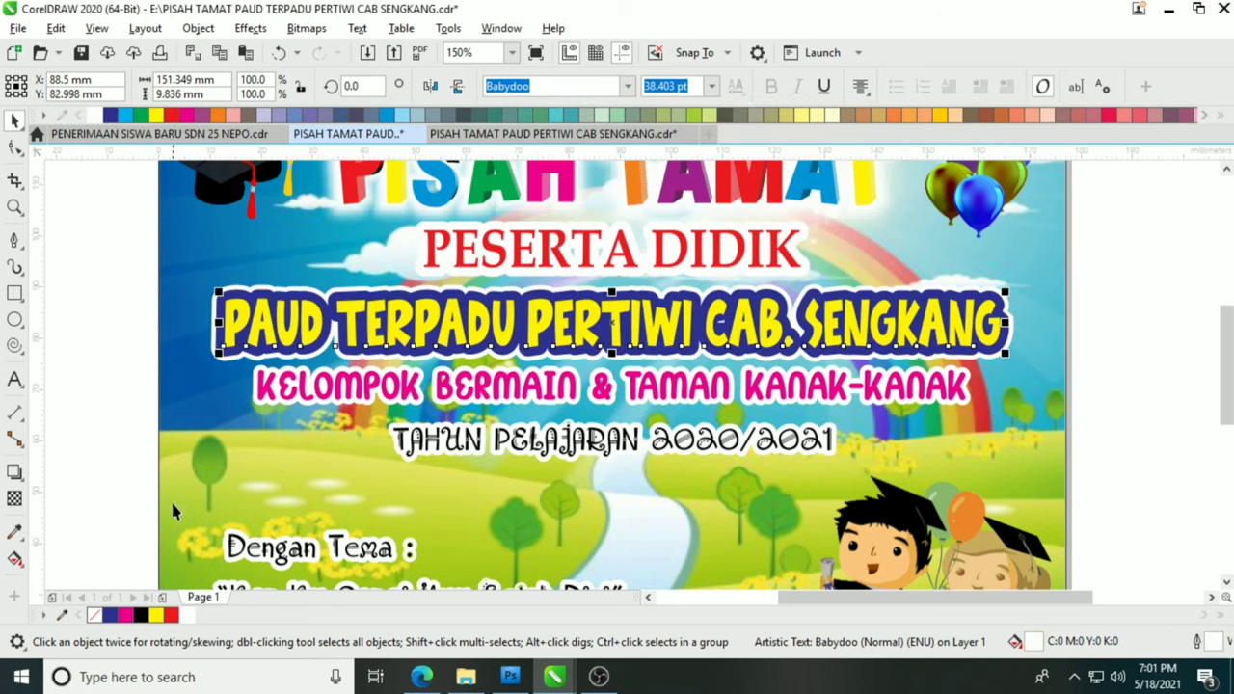
pyautogui.moveTo(1048, 382); pyautogui.dragTo(1049, 382)
pyautogui.scroll(1, 636, 299)
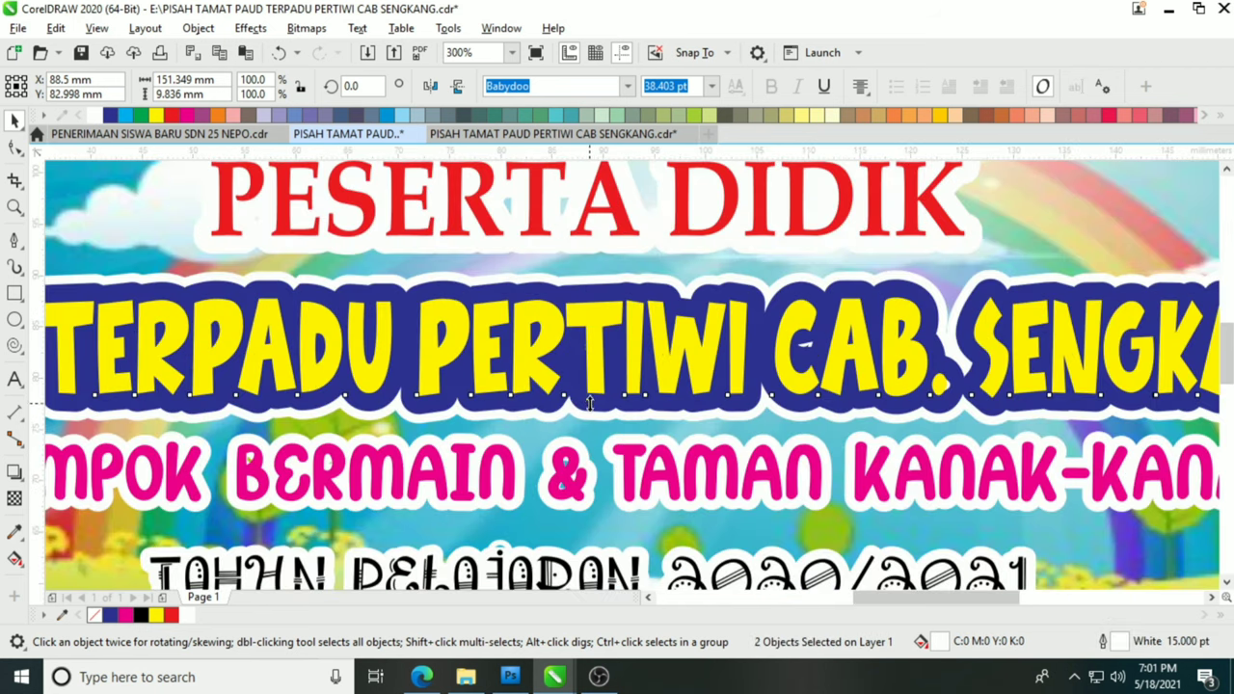
# Fill the PESERTA DIDIK line with a vertical fountain fill from red at the top to blue #001EFF at the bottom.
pyautogui.click(590, 453)
pyautogui.scroll(-2, 598, 345)
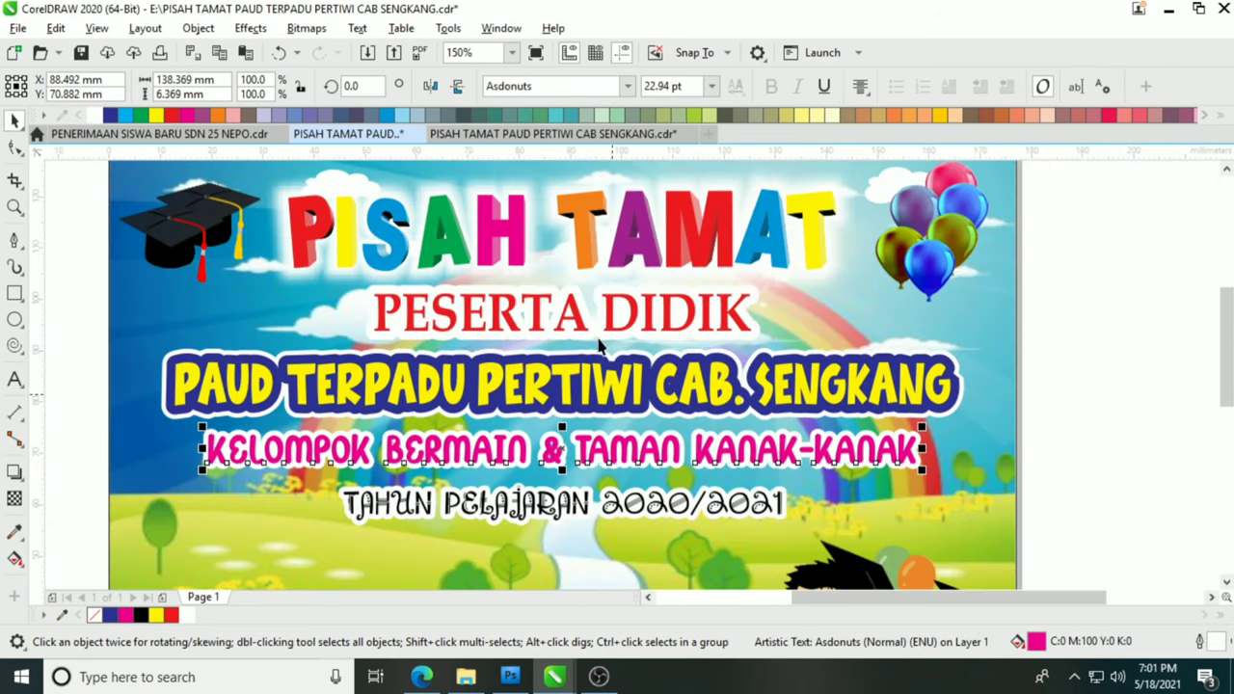
pyautogui.click(565, 312)
pyautogui.scroll(2, 565, 311)
pyautogui.press('F11')
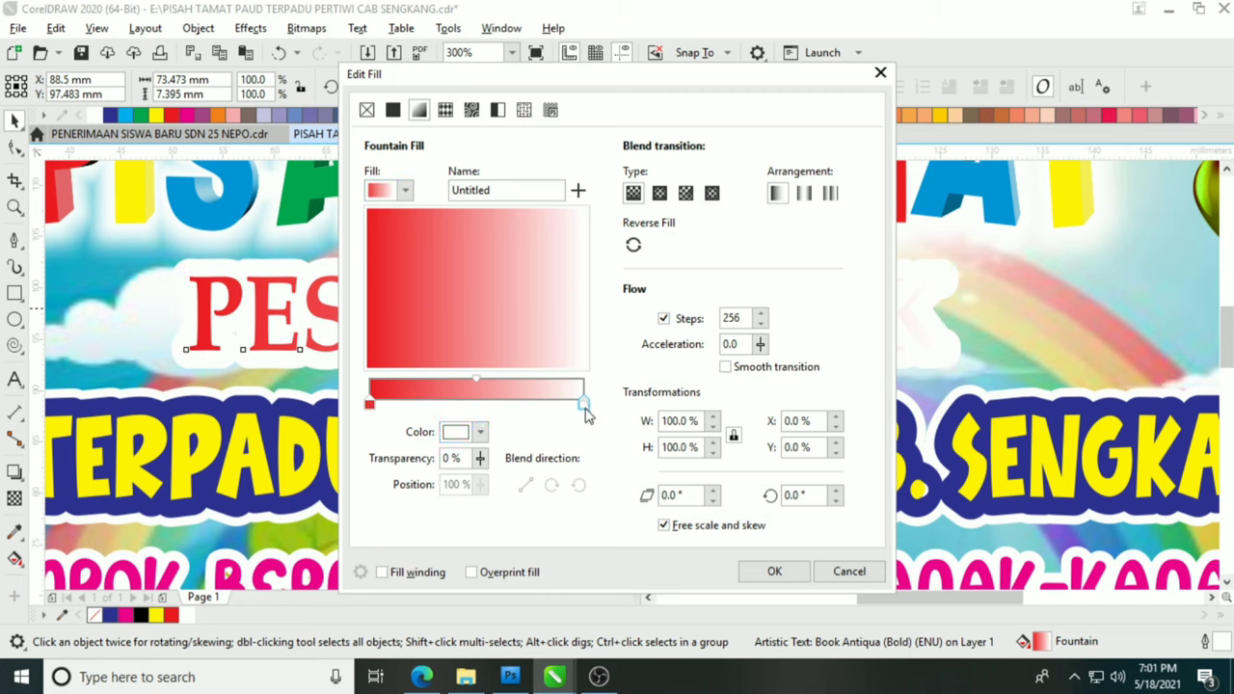
pyautogui.click(479, 432)
pyautogui.click(533, 350)
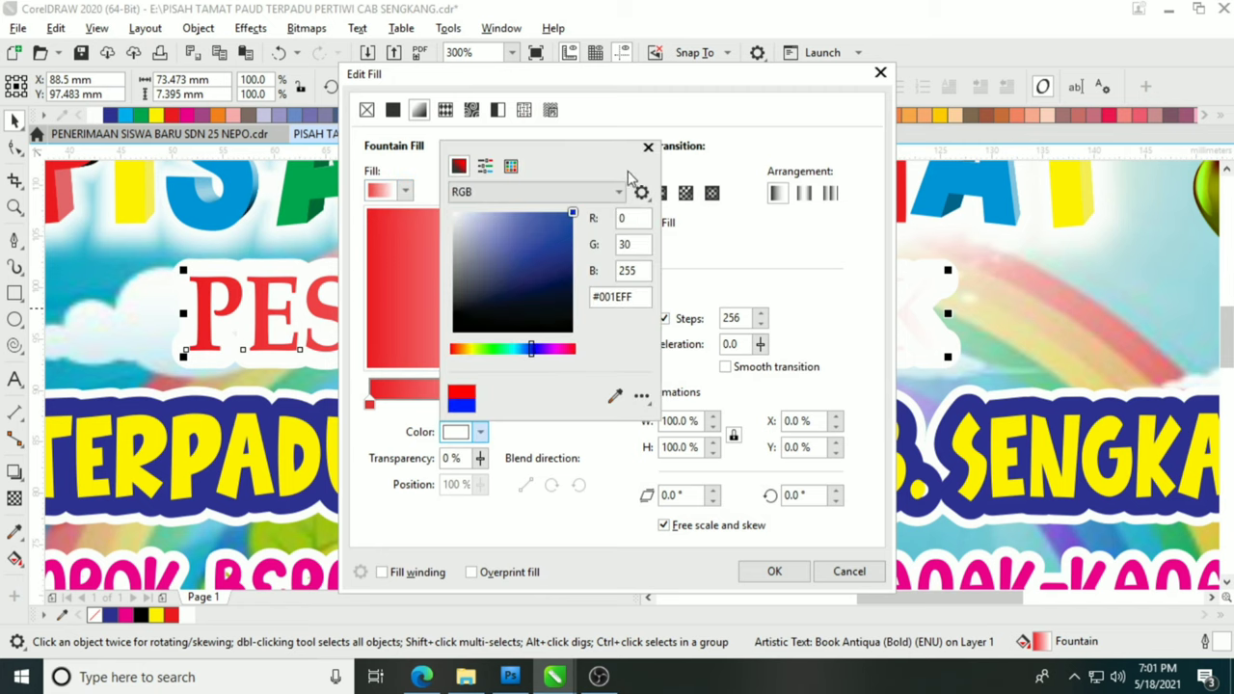
pyautogui.click(648, 148)
pyautogui.click(774, 571)
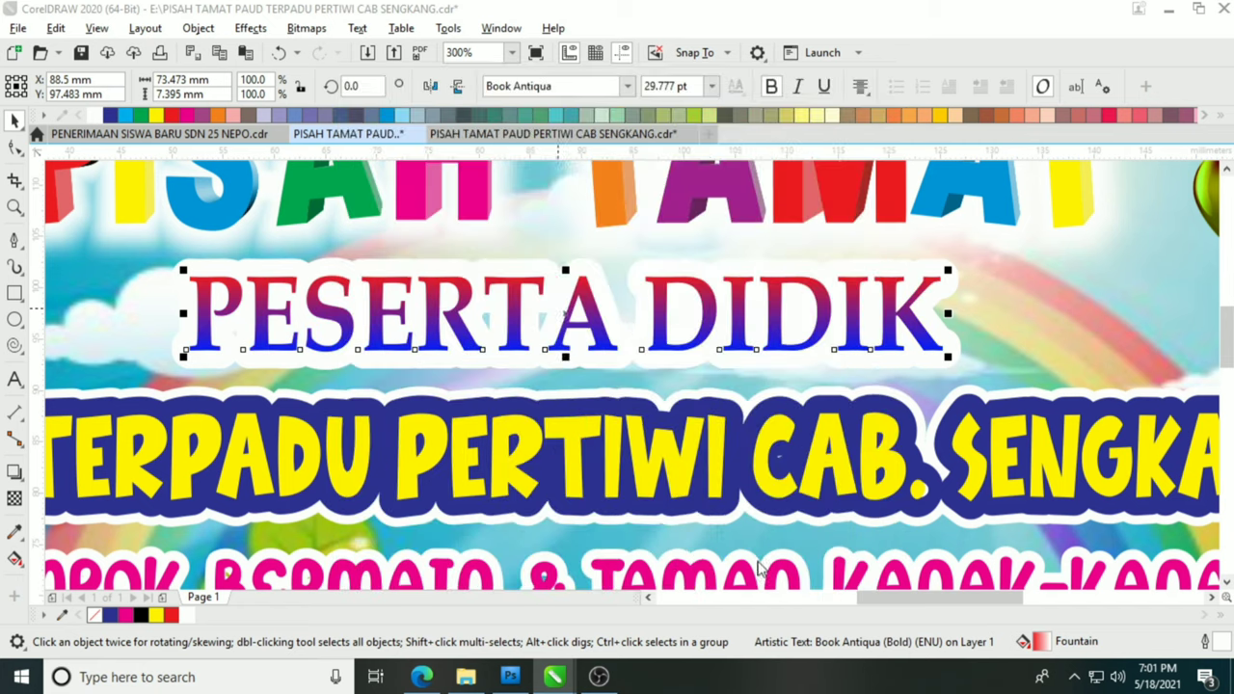
pyautogui.scroll(-2, 630, 319)
pyautogui.click(1035, 258)
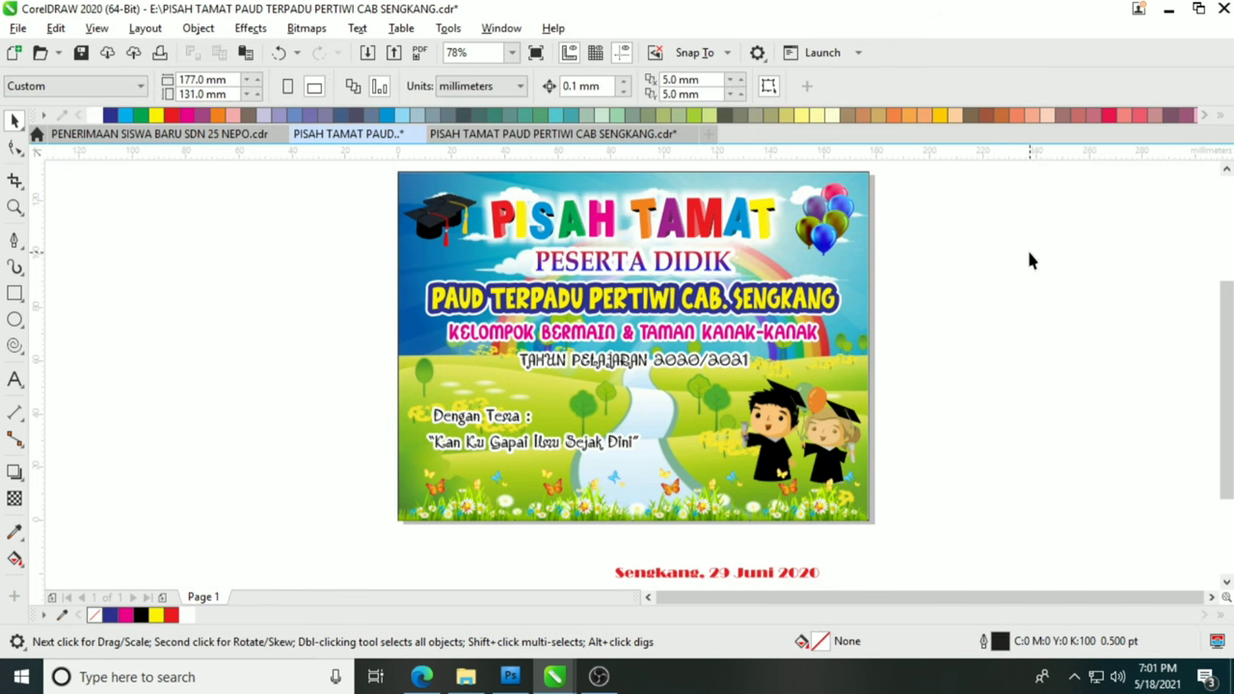
# Change the PESERTA DIDIK line to the FetteEgyptienne font and size it to about 87 mm wide.
pyautogui.click(717, 270)
pyautogui.moveTo(734, 263); pyautogui.dragTo(751, 270)
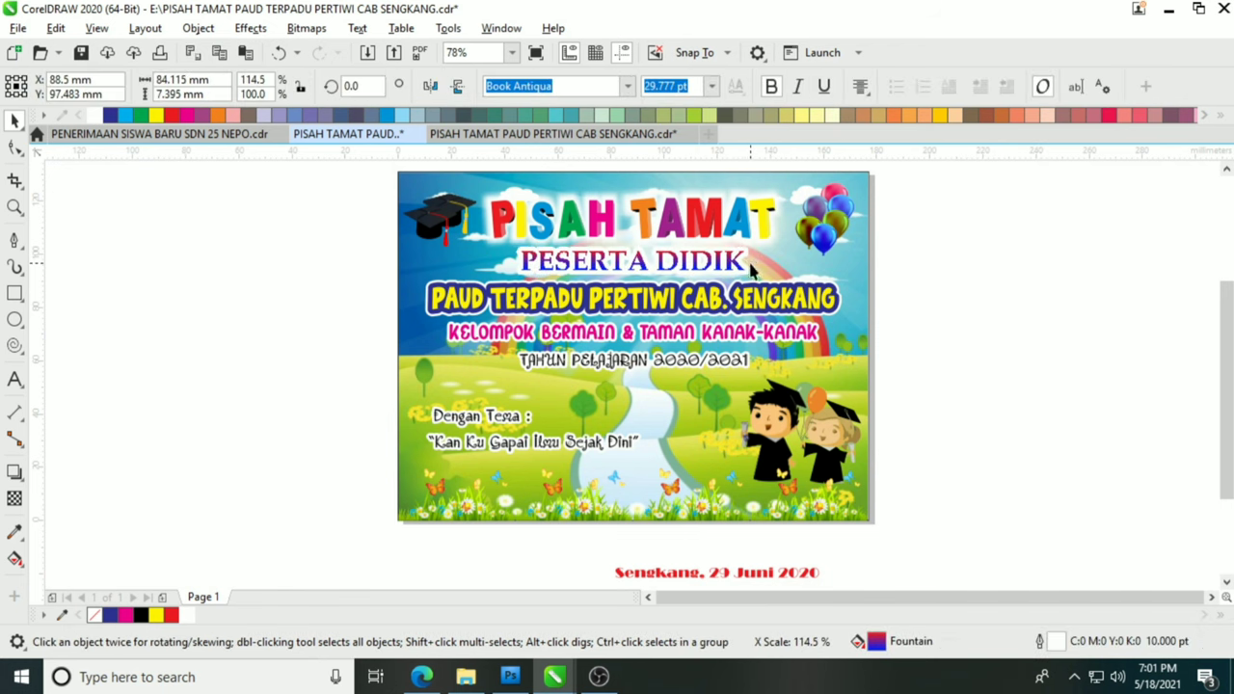
pyautogui.scroll(2, 683, 284)
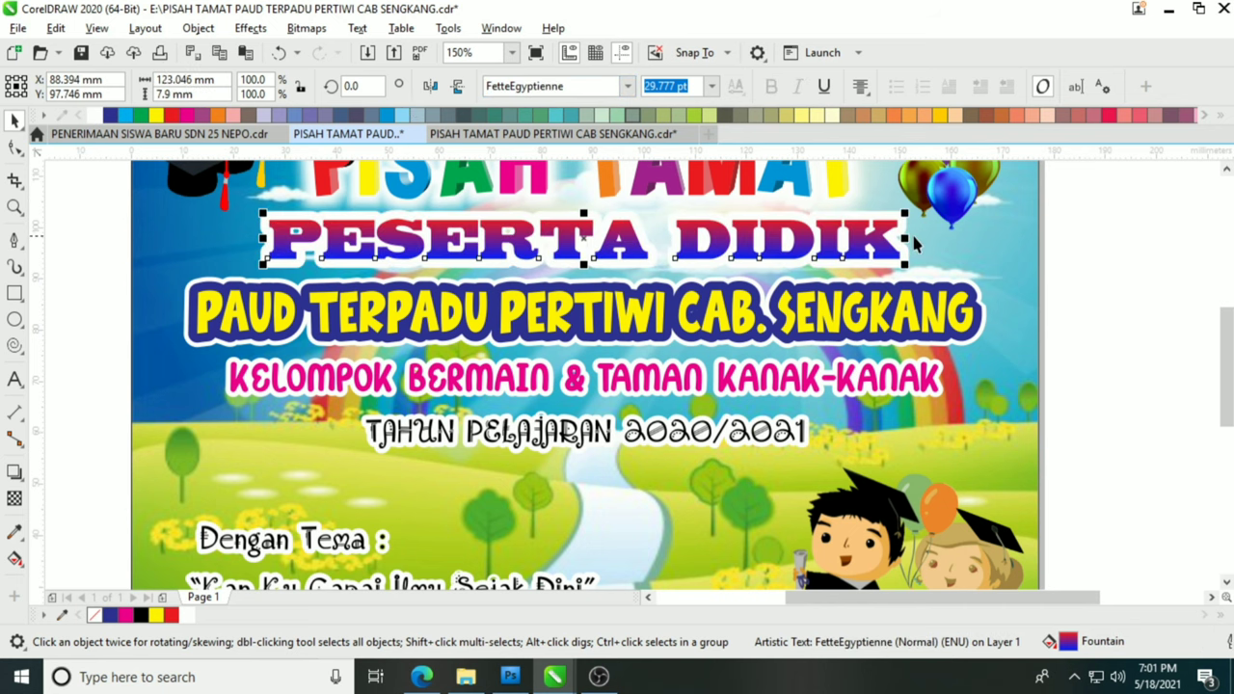
pyautogui.moveTo(796, 256); pyautogui.dragTo(809, 256)
# Set the white outline of PESERTA DIDIK to 5 pt and stretch the text to about 9.5 mm high.
pyautogui.scroll(1, 579, 263)
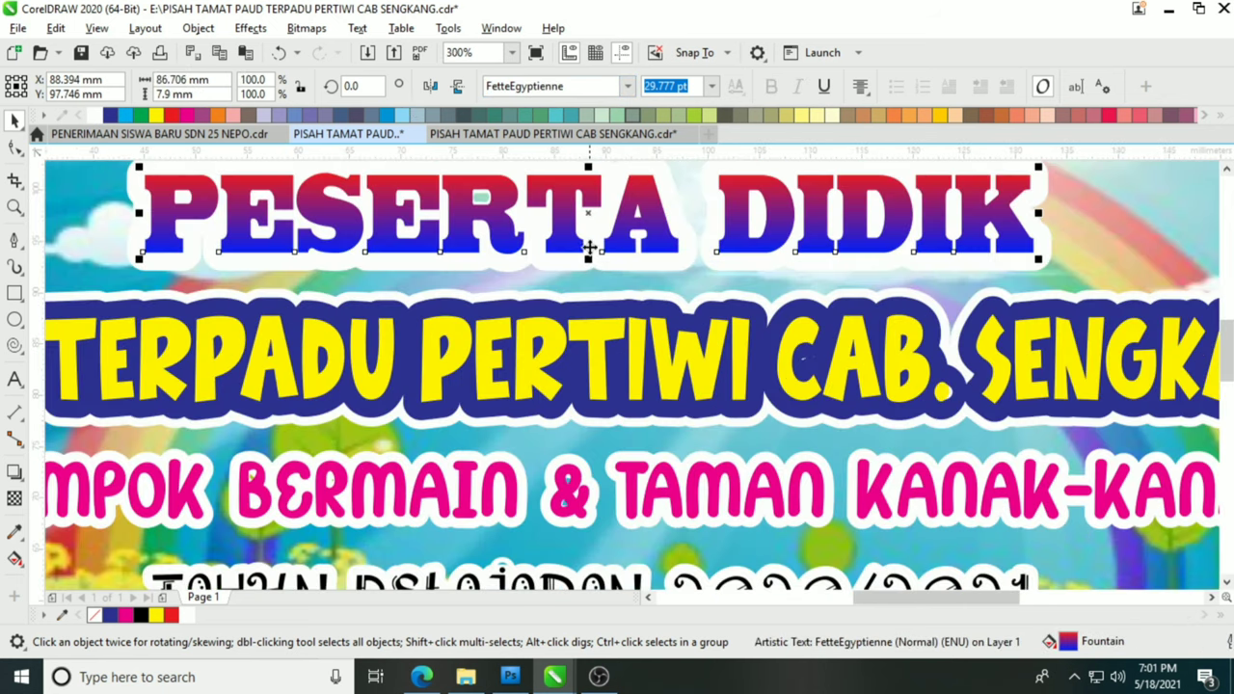
pyautogui.press('F12')
pyautogui.press('Return')
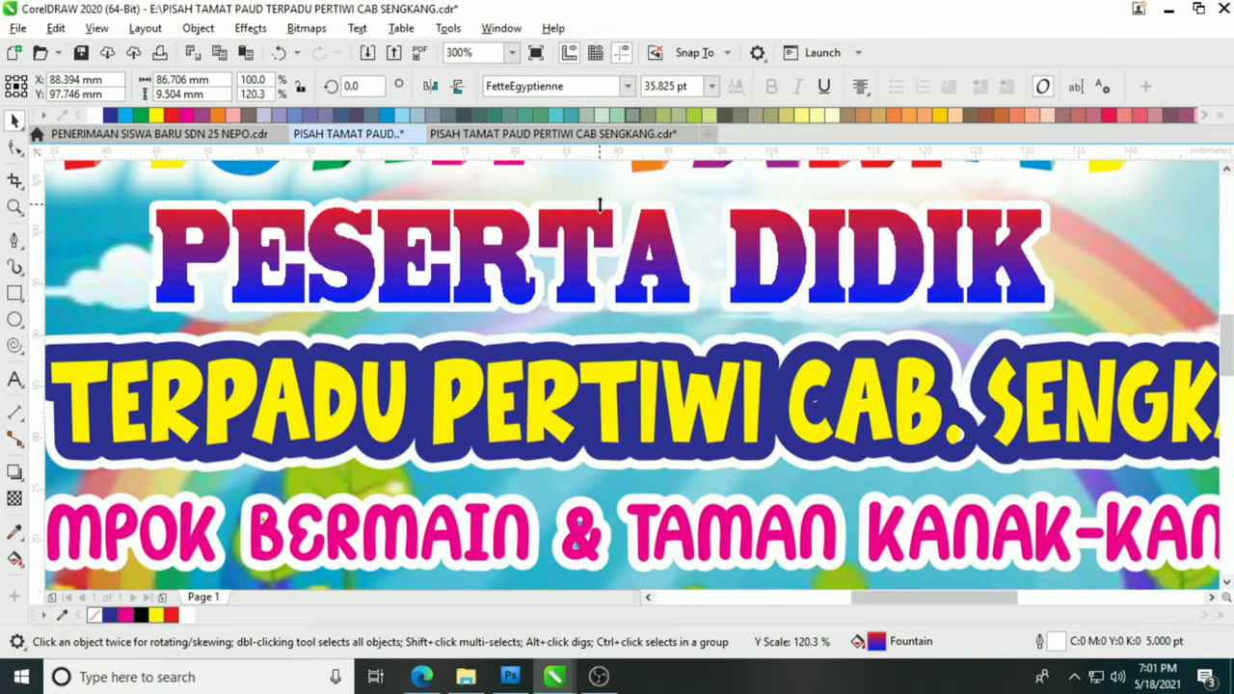
# Apply a Flat Bottom Right drop shadow to the PESERTA DIDIK line with 22 opacity, 2 feathering and an offset of about 1.1 by -0.9 mm.
pyautogui.scroll(-2, 292, 270)
pyautogui.click(14, 472)
pyautogui.click(58, 86)
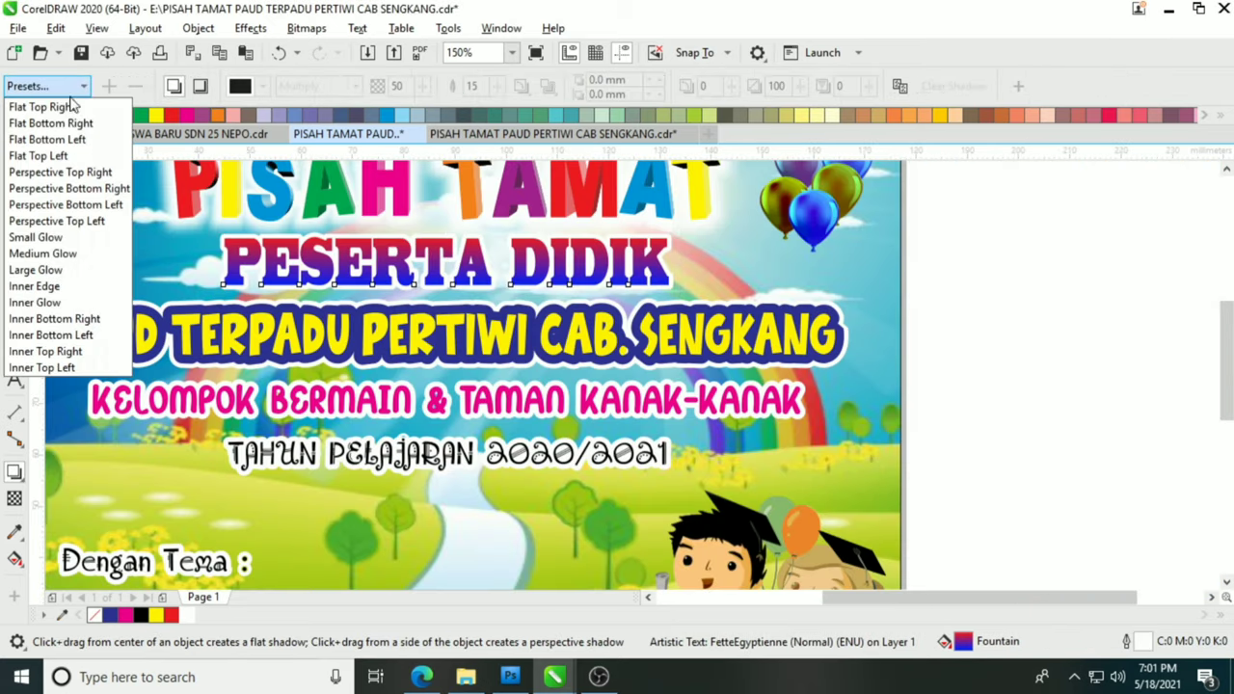
pyautogui.click(81, 122)
pyautogui.scroll(1, 517, 298)
pyautogui.moveTo(624, 456); pyautogui.dragTo(459, 293)
pyautogui.scroll(2, 452, 286)
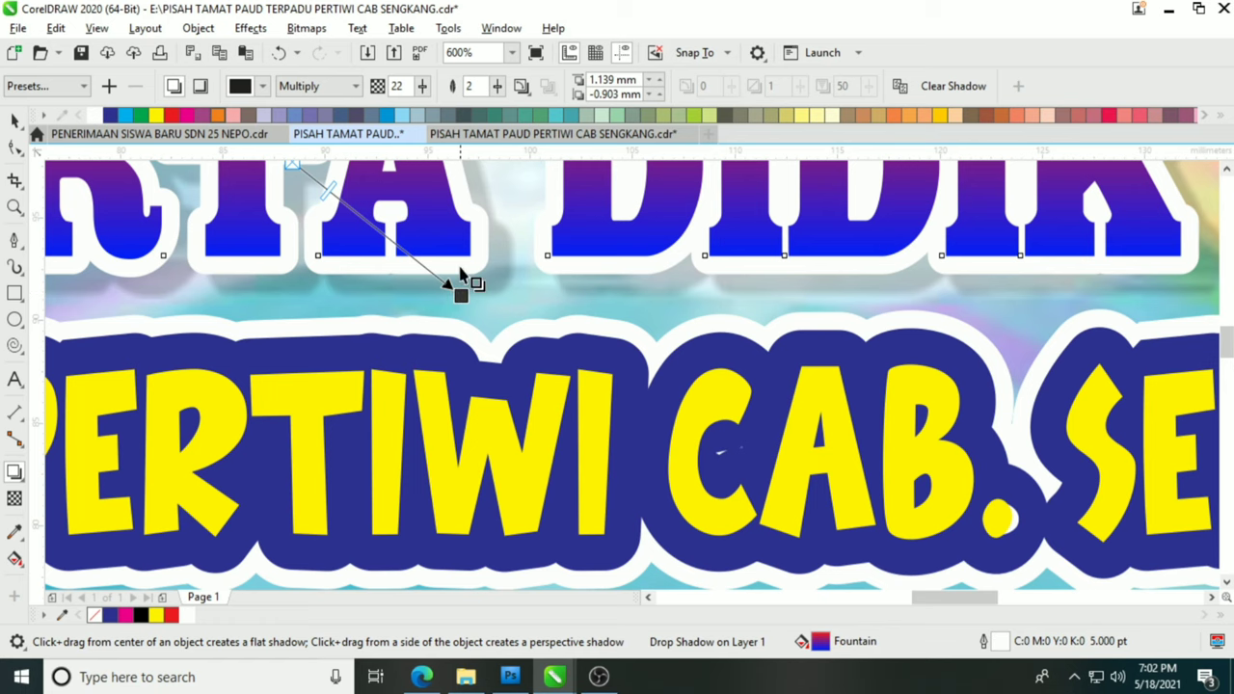
# Tighten the PESERTA DIDIK shadow offset to about 0.46 by -0.40 mm and raise its opacity to 54.
pyautogui.moveTo(460, 296); pyautogui.dragTo(437, 287)
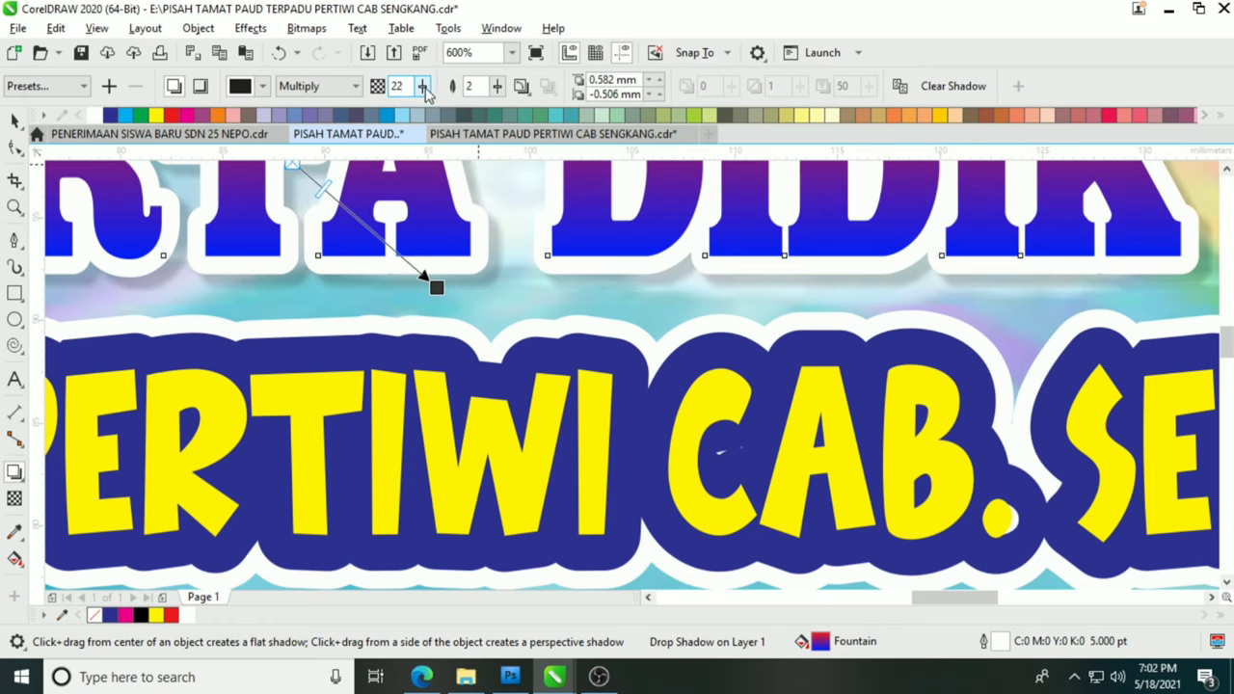
pyautogui.moveTo(425, 89); pyautogui.dragTo(462, 116)
pyautogui.scroll(1, 440, 279)
pyautogui.moveTo(436, 297); pyautogui.dragTo(430, 293)
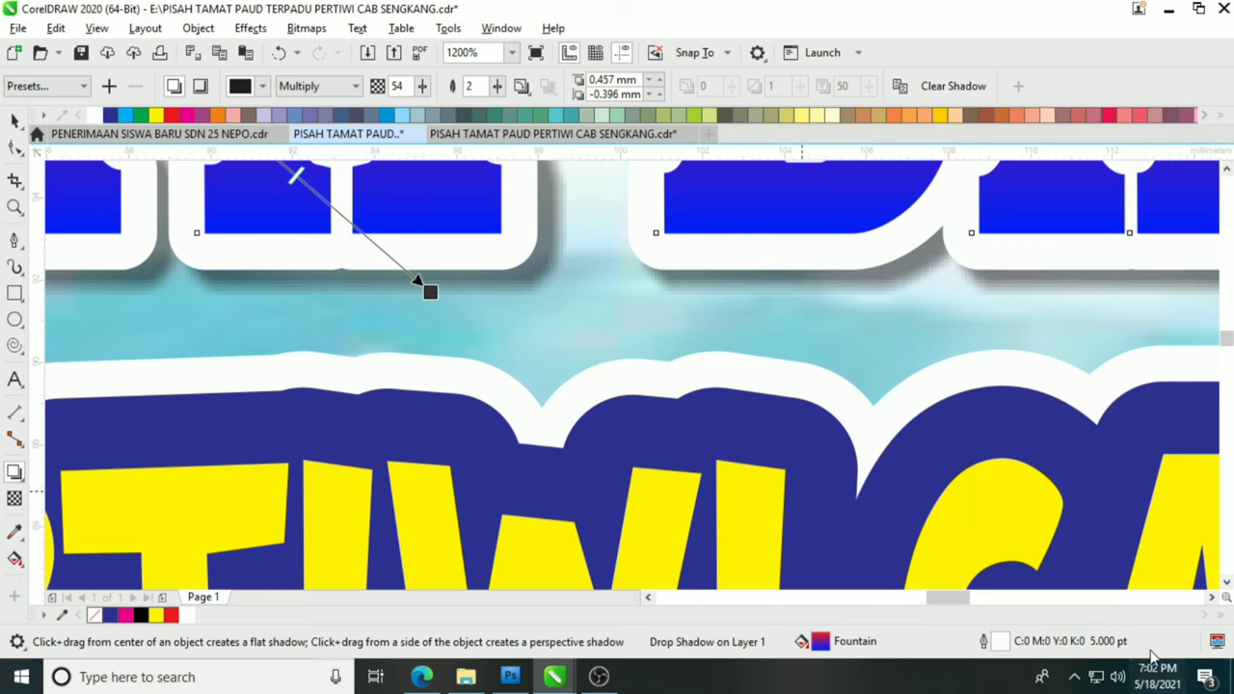
pyautogui.scroll(-1, 485, 340)
pyautogui.click(16, 127)
# Move the PISAH TAMAT heading straight up to a vertical centre of about 115.4 mm.
pyautogui.press('F4')
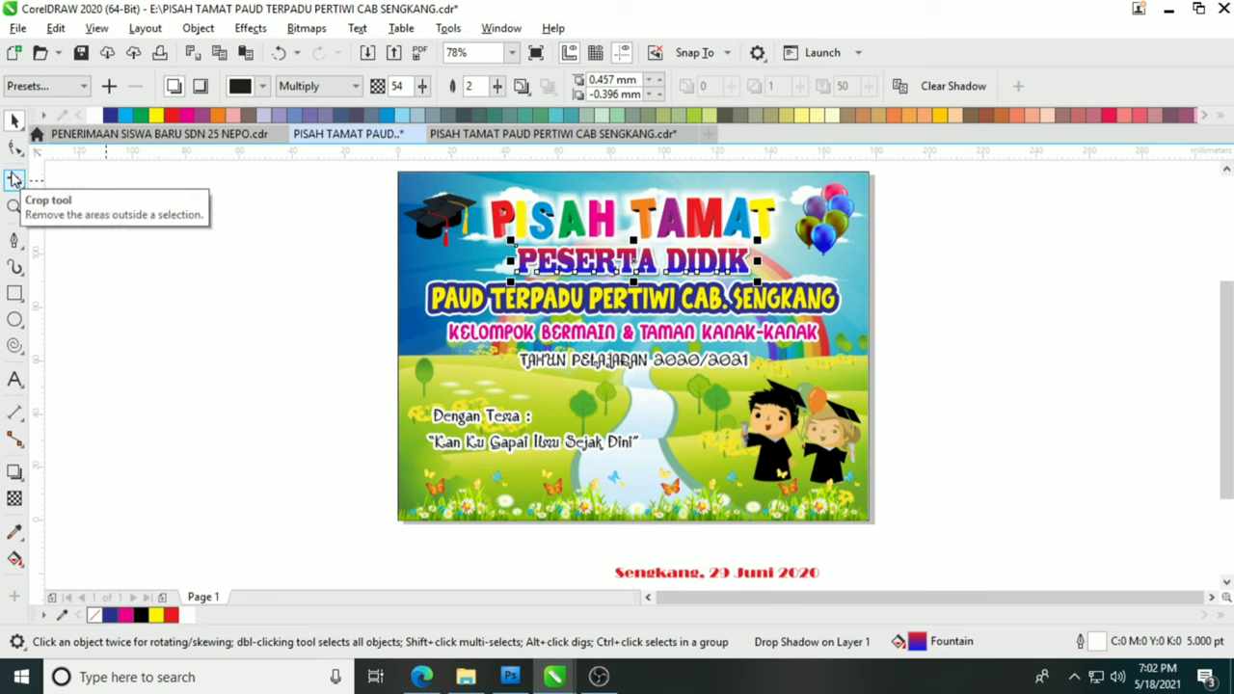
pyautogui.click(264, 394)
pyautogui.scroll(1, 637, 251)
pyautogui.click(606, 223)
pyautogui.scroll(-1, 570, 214)
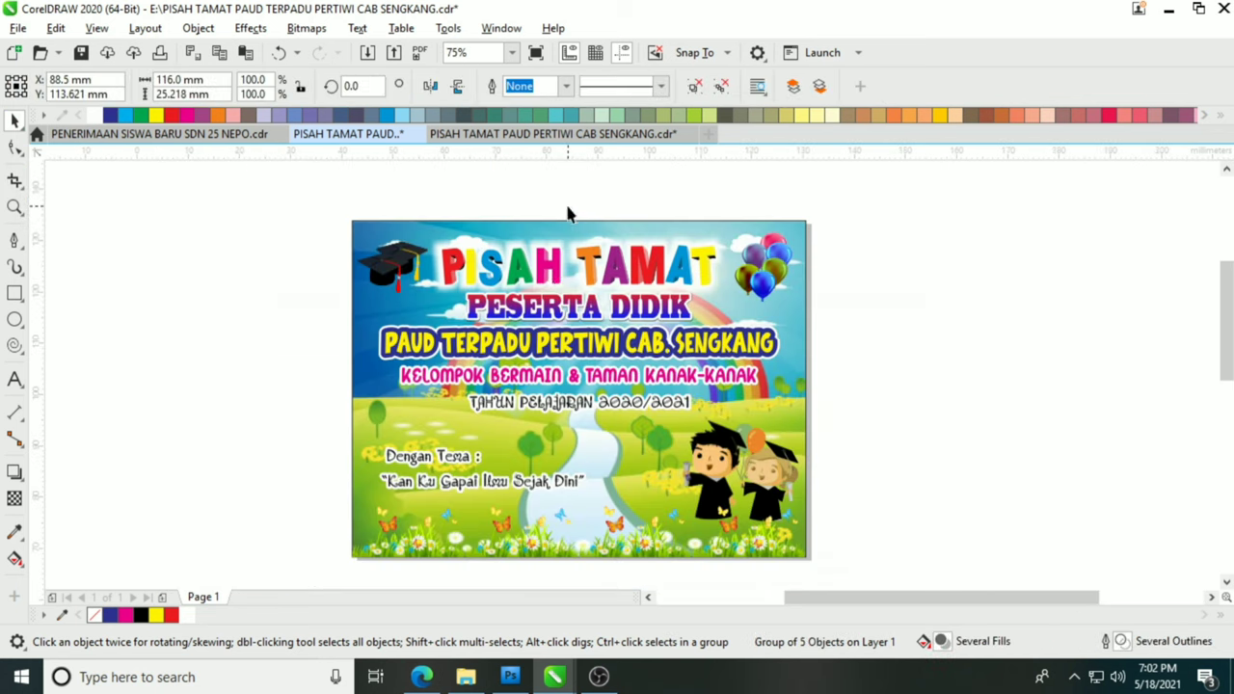
pyautogui.scroll(1, 569, 212)
pyautogui.moveTo(502, 328); pyautogui.dragTo(502, 319)
pyautogui.click(497, 311)
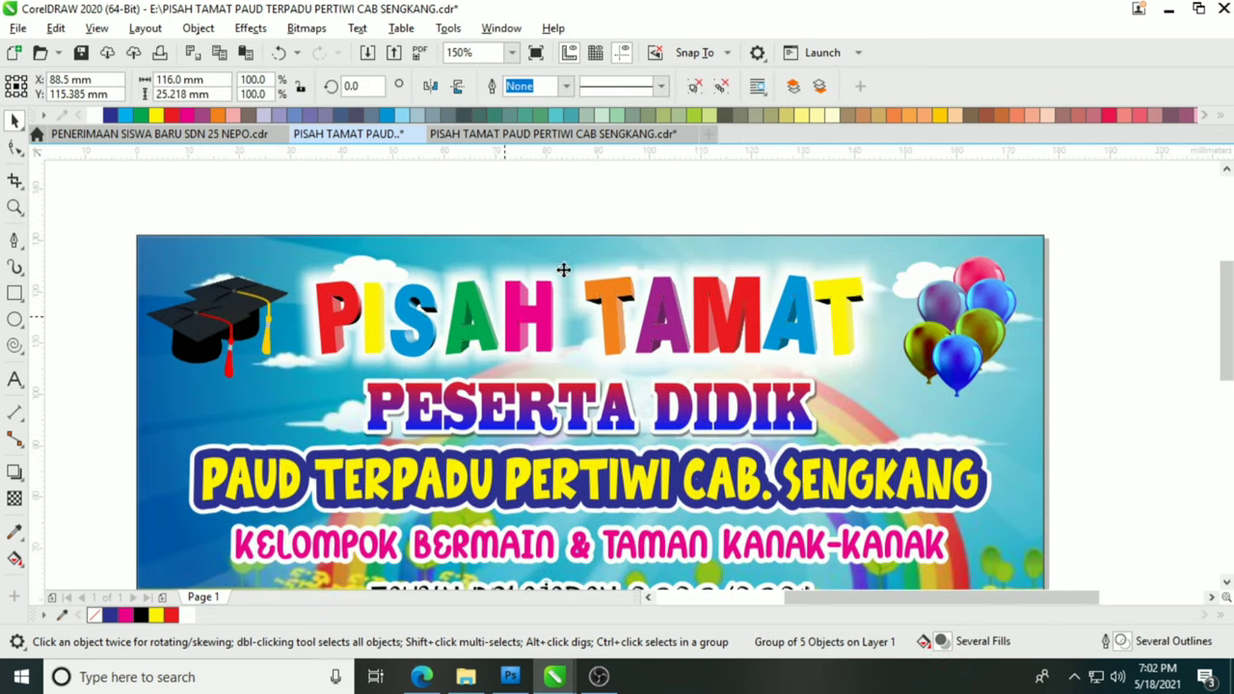
pyautogui.keyDown('shift'); pyautogui.click(550, 236); pyautogui.keyUp('shift')
pyautogui.click(427, 326)
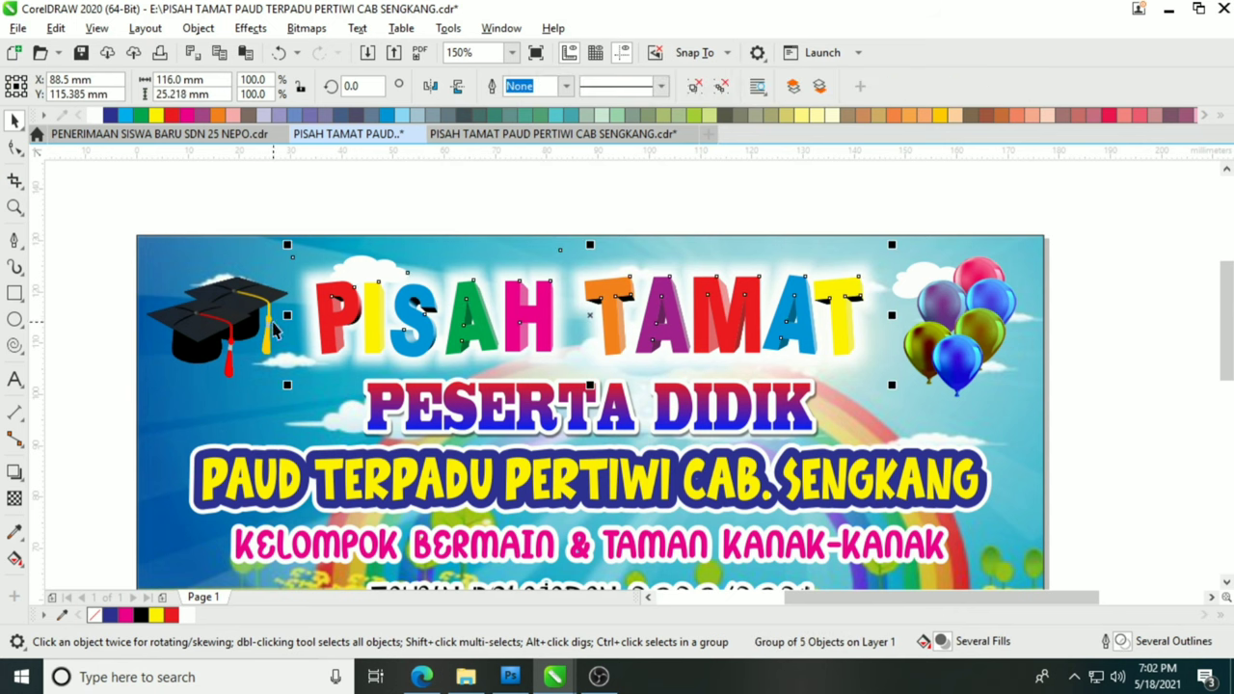
# Move the graduation caps slightly up beside the PISAH TAMAT heading, to a vertical centre of about 114.7 mm.
pyautogui.click(229, 307)
pyautogui.moveTo(207, 305); pyautogui.dragTo(208, 298)
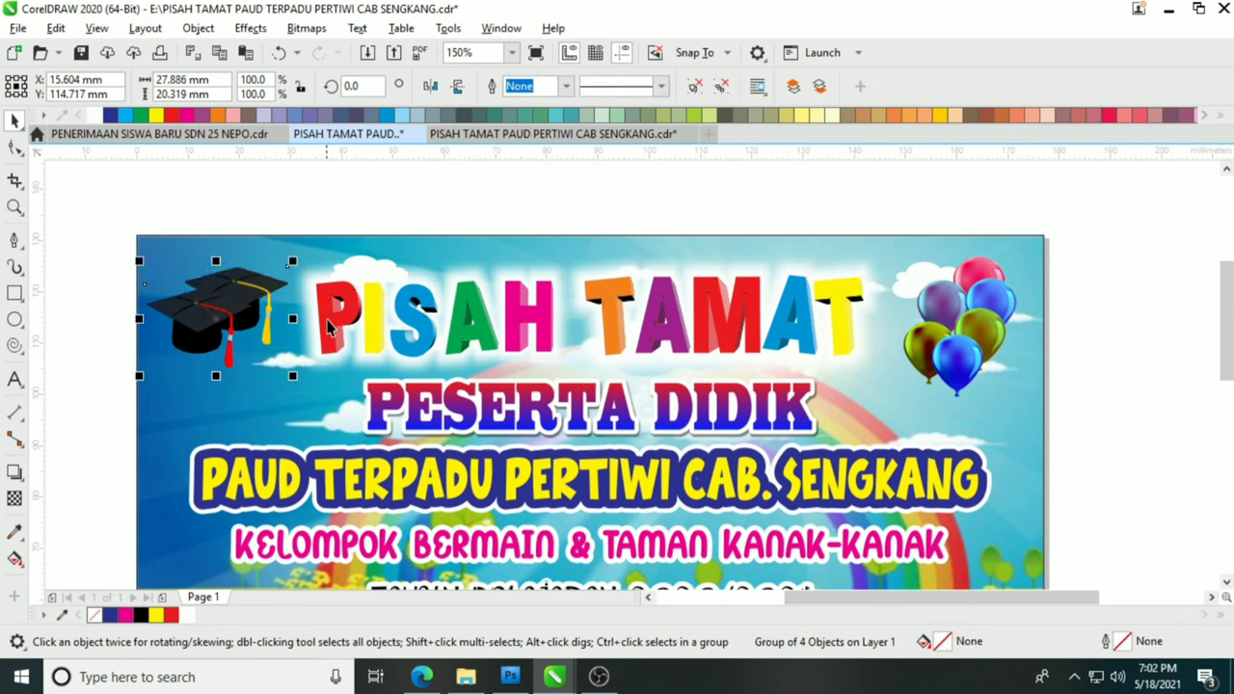
pyautogui.press('F4')
pyautogui.click(965, 308)
# Centre the TAHUN PELAJARAN 2020/2021 line under the KELOMPOK BERMAIN line and scale it down to about 73 mm wide.
pyautogui.click(723, 349)
pyautogui.scroll(2, 723, 349)
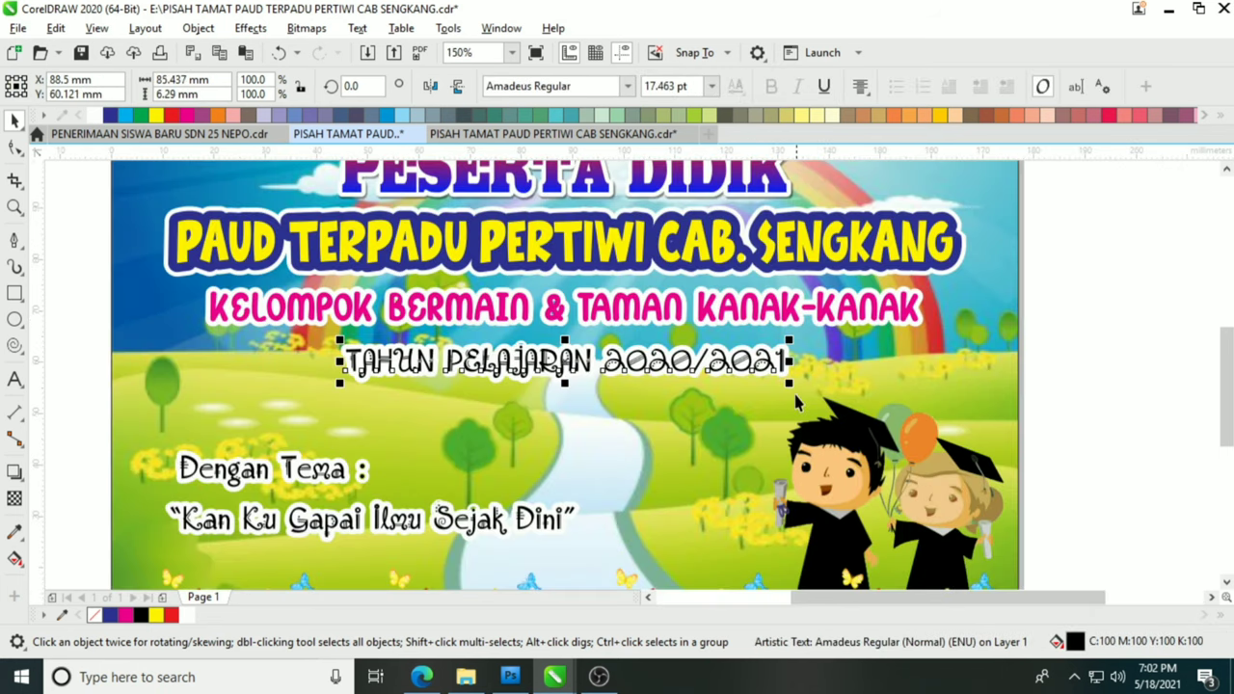
pyautogui.keyDown('shift'); pyautogui.click(612, 311); pyautogui.keyUp('shift')
pyautogui.press('c')
pyautogui.click(1095, 288)
pyautogui.click(556, 360)
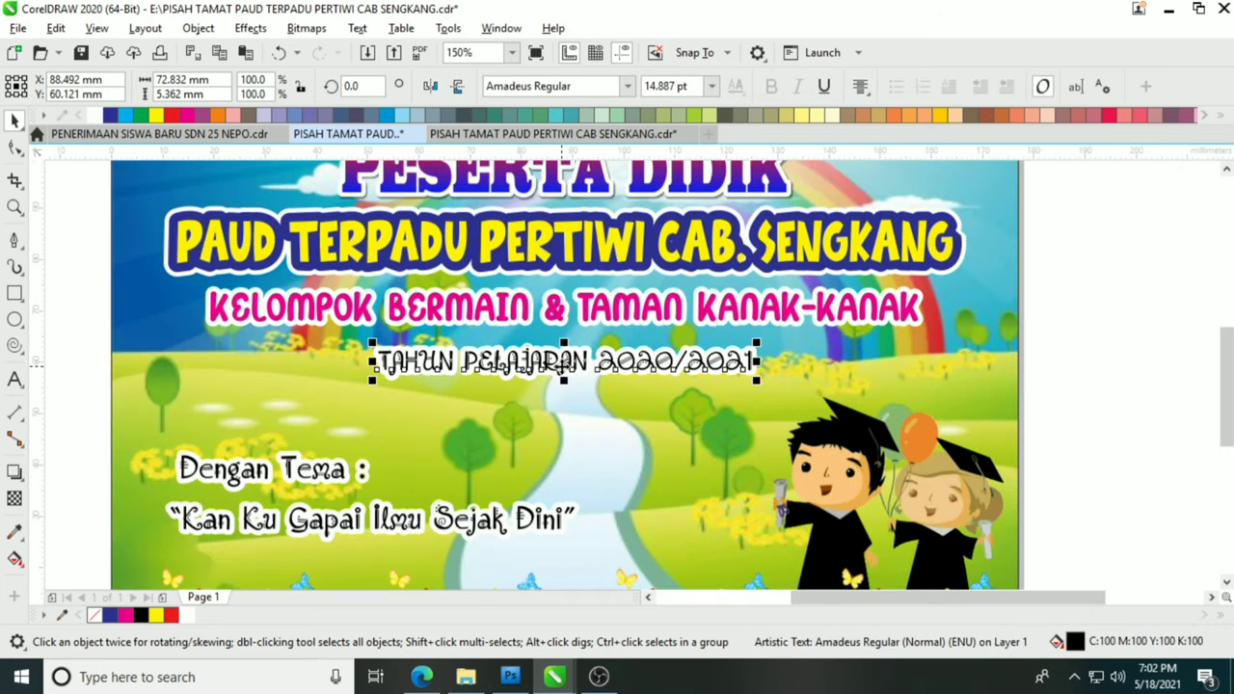
# Change the "Kan Ku Gapai Ilmu Sejak Dini" theme text to the Babydoo font.
pyautogui.scroll(-1, 217, 345)
pyautogui.click(265, 439)
pyautogui.scroll(1, 265, 438)
pyautogui.click(555, 85)
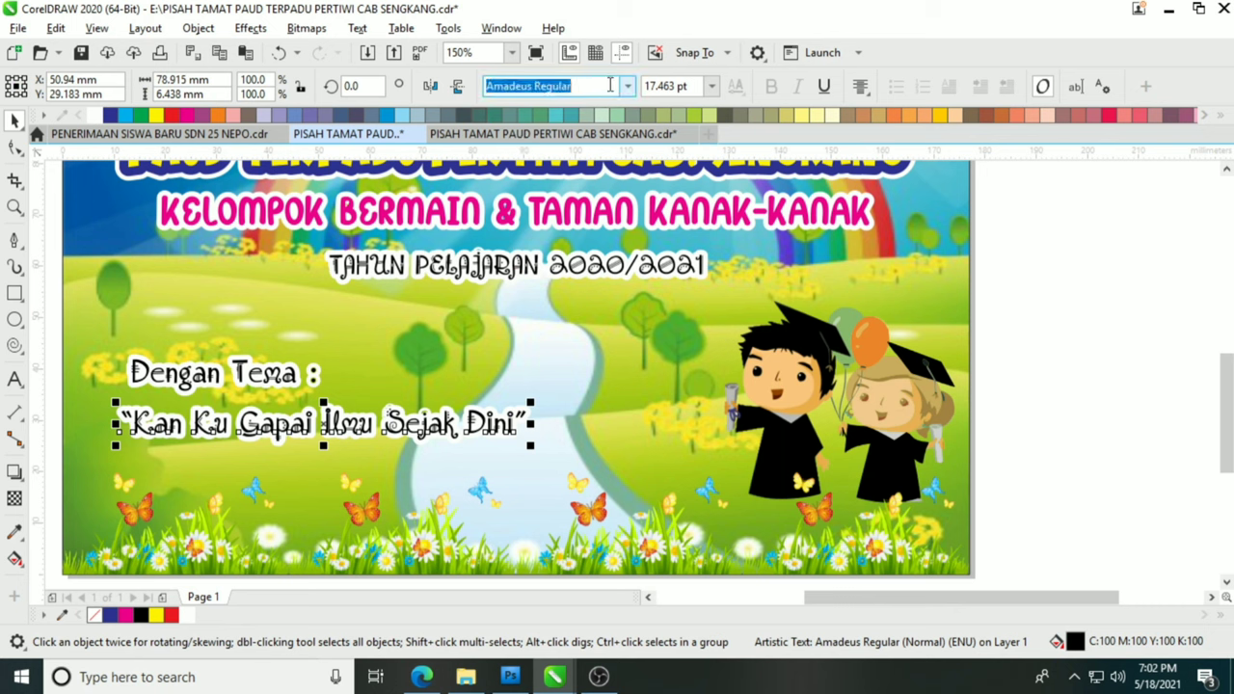
pyautogui.click(628, 86)
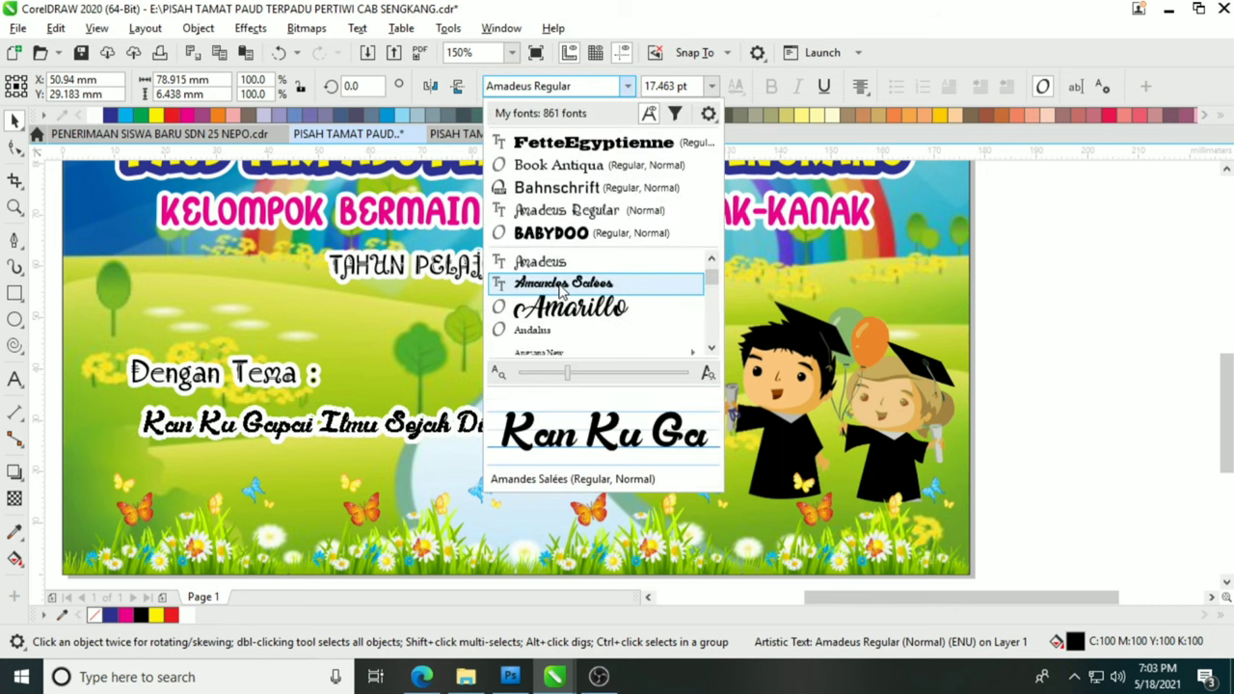
pyautogui.click(553, 232)
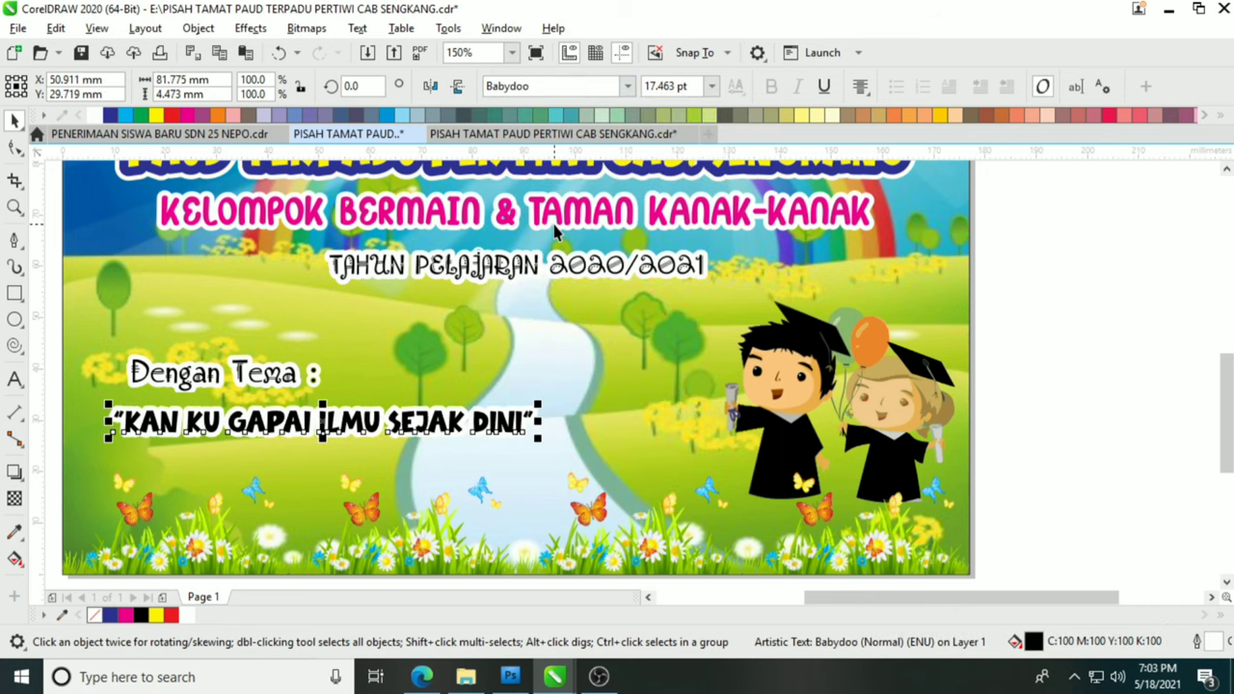
# Shift the Dengan Tema line left to line up with the theme text and fill it with magenta.
pyautogui.click(480, 275)
pyautogui.click(270, 373)
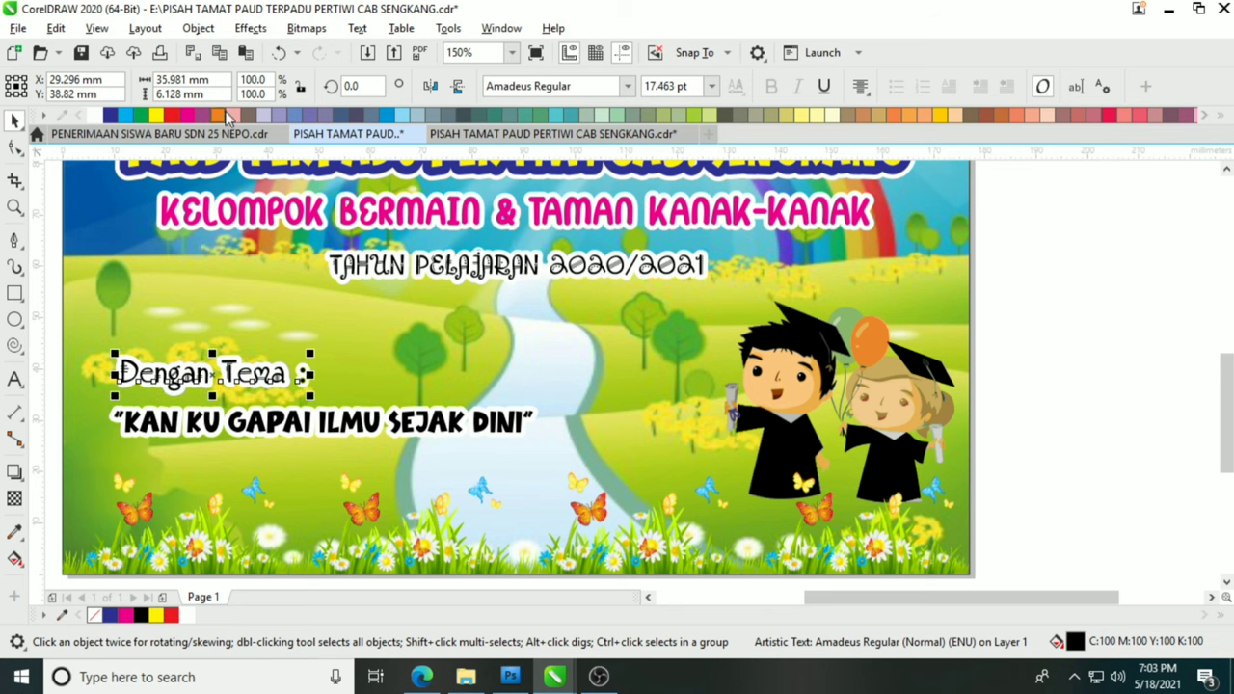
pyautogui.click(187, 116)
# Stretch the KAN KU GAPAI ILMU SEJAK DINI text to about 112 x 6.4 mm and give it a yellow fill with a blue outline.
pyautogui.click(231, 419)
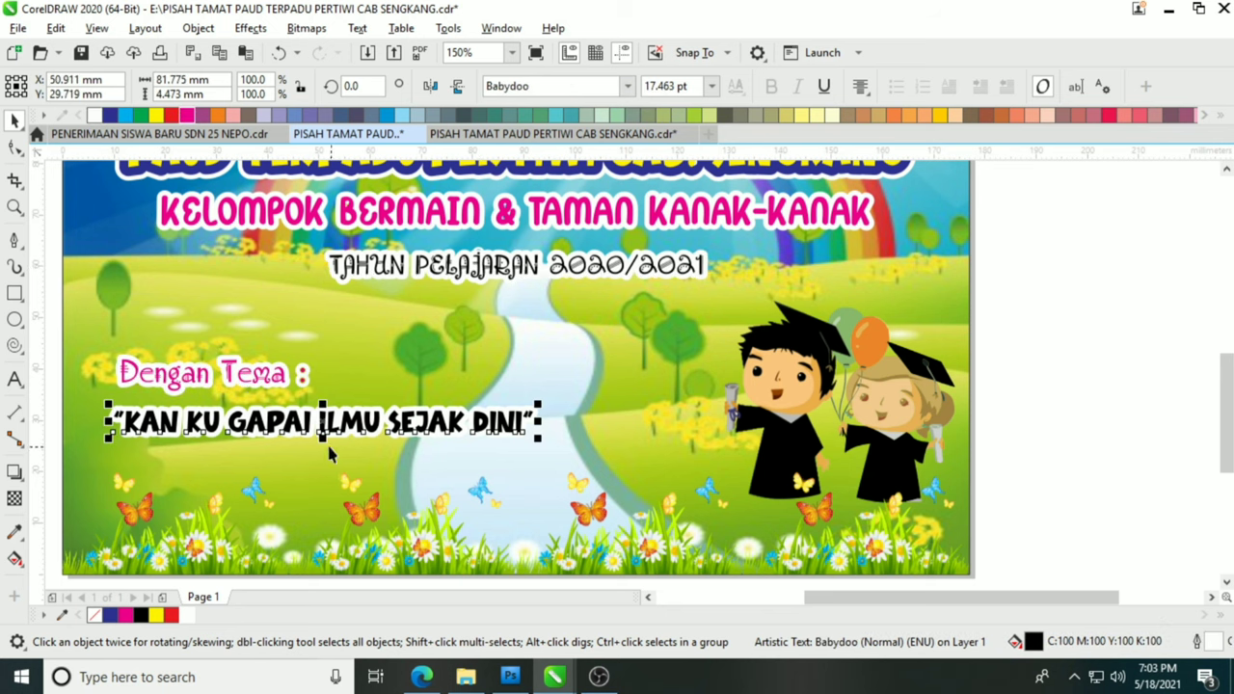
pyautogui.moveTo(323, 440); pyautogui.dragTo(324, 451)
pyautogui.moveTo(541, 424); pyautogui.dragTo(695, 425)
pyautogui.click(110, 615)
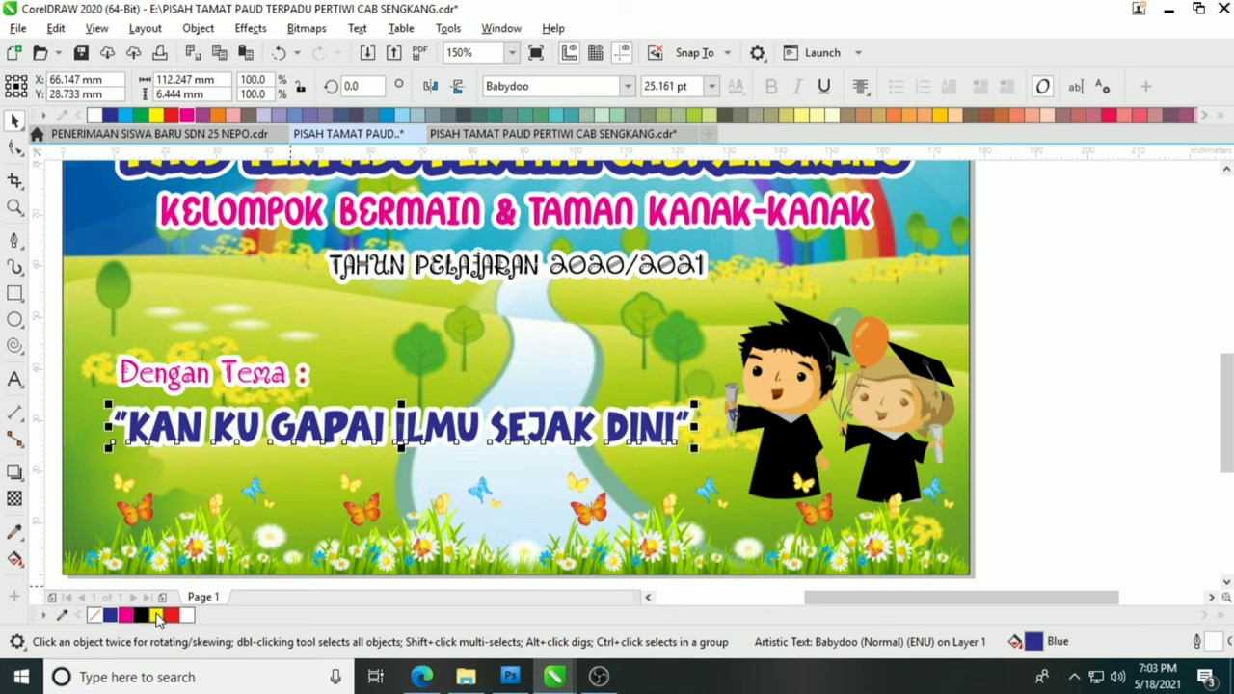
pyautogui.click(156, 615)
pyautogui.click(1070, 323)
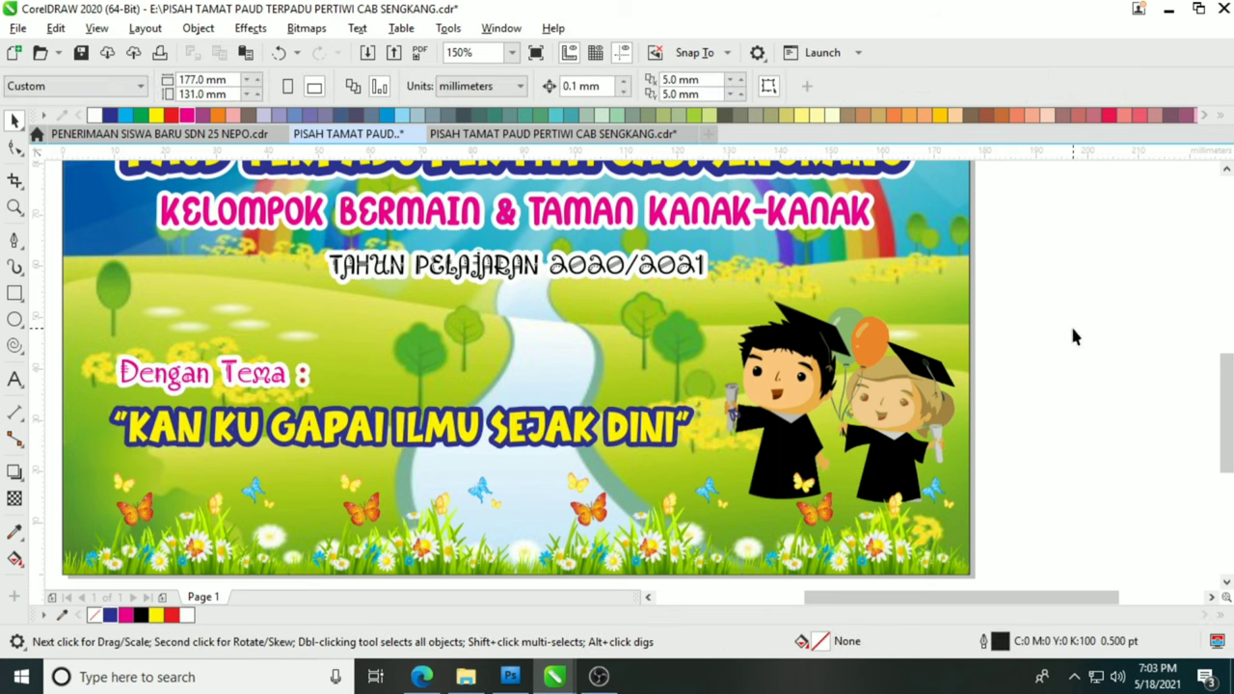
# Preview the design full screen, and stretch the four lines from PESERTA DIDIK to TAHUN PELAJARAN downward together to fill the gap above Dengan Tema.
pyautogui.press('F4')
pyautogui.press('F9')
pyautogui.click(1040, 301)
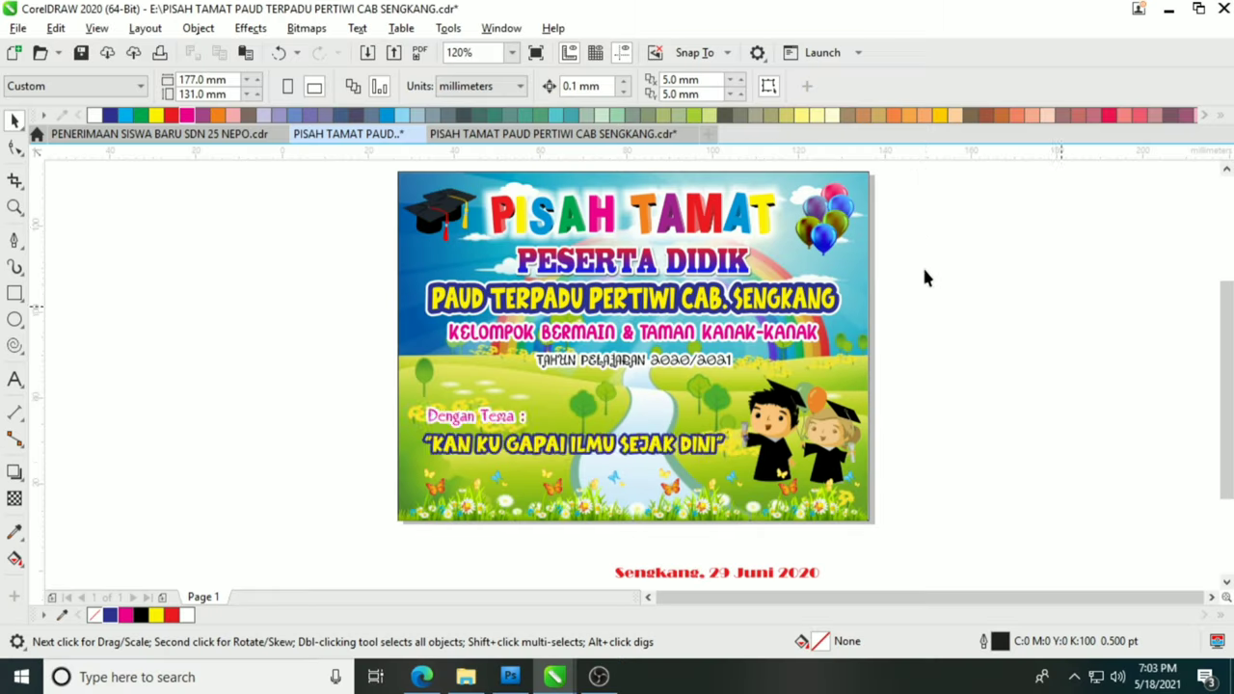
pyautogui.moveTo(1220, 228); pyautogui.dragTo(342, 368)
pyautogui.moveTo(635, 378); pyautogui.dragTo(634, 407)
pyautogui.click(651, 205)
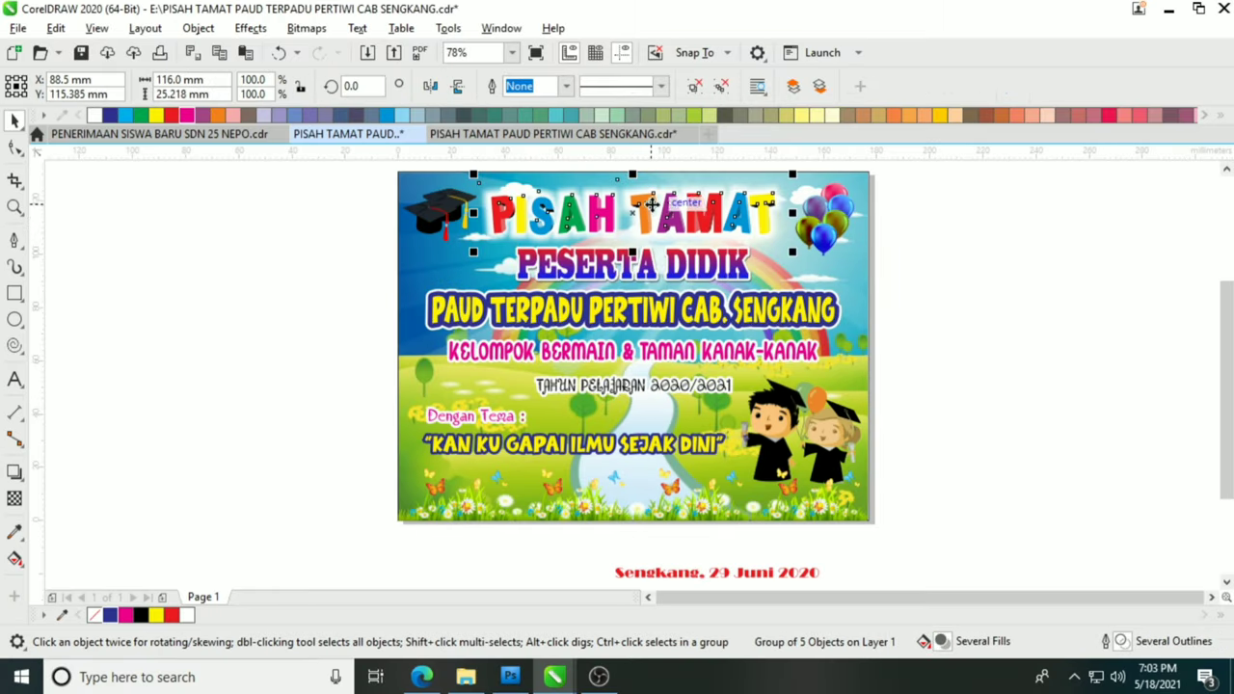
pyautogui.scroll(1, 690, 349)
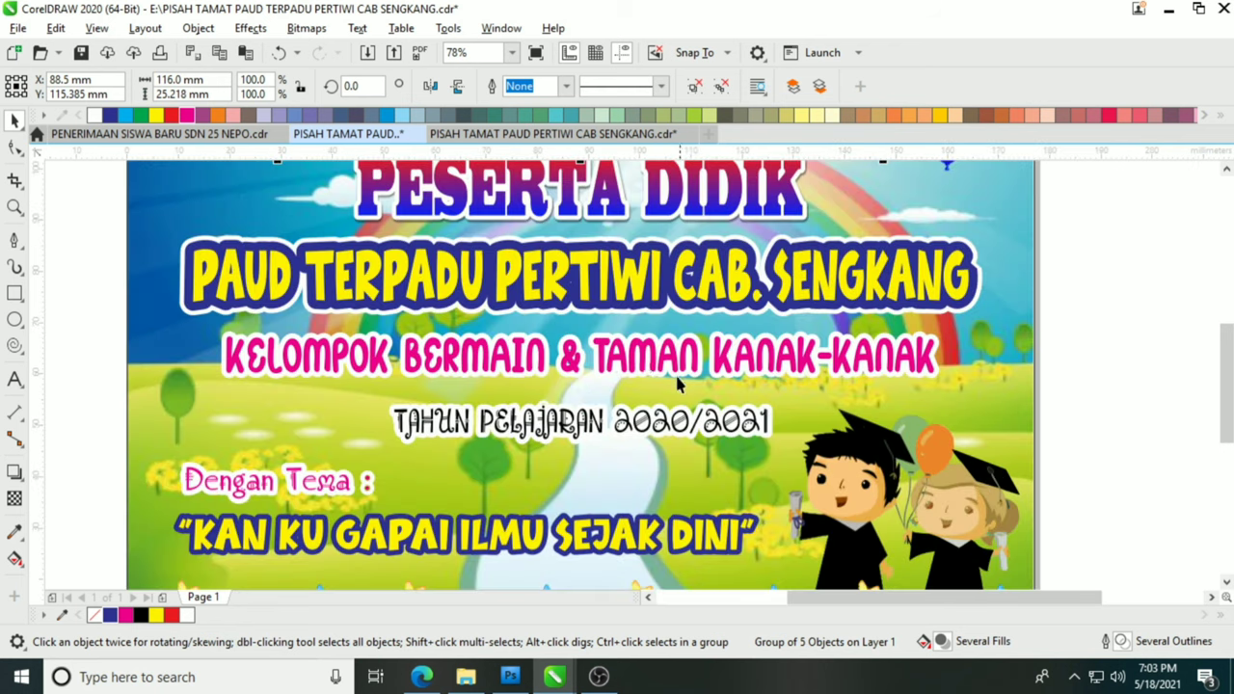
pyautogui.scroll(-1, 640, 356)
pyautogui.click(617, 387)
pyautogui.scroll(2, 570, 482)
pyautogui.click(528, 405)
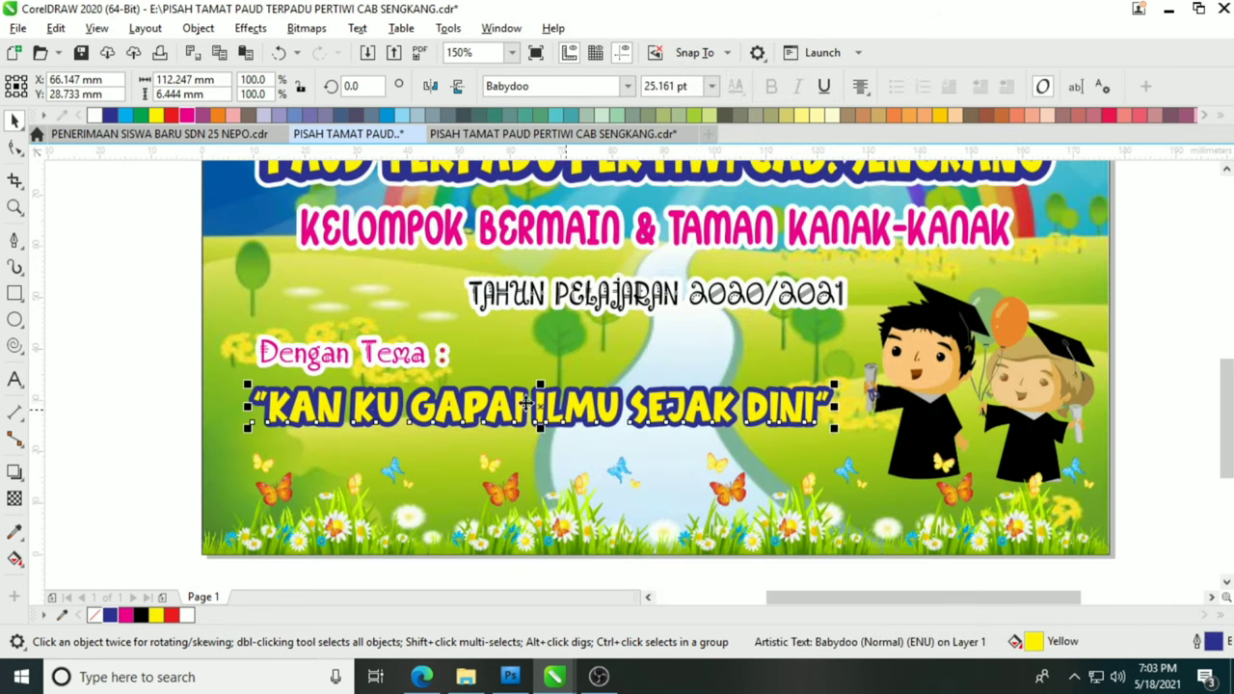
pyautogui.click(563, 296)
pyautogui.scroll(-1, 591, 319)
pyautogui.keyDown('shift'); pyautogui.click(568, 271); pyautogui.keyUp('shift')
pyautogui.scroll(-1, 602, 344)
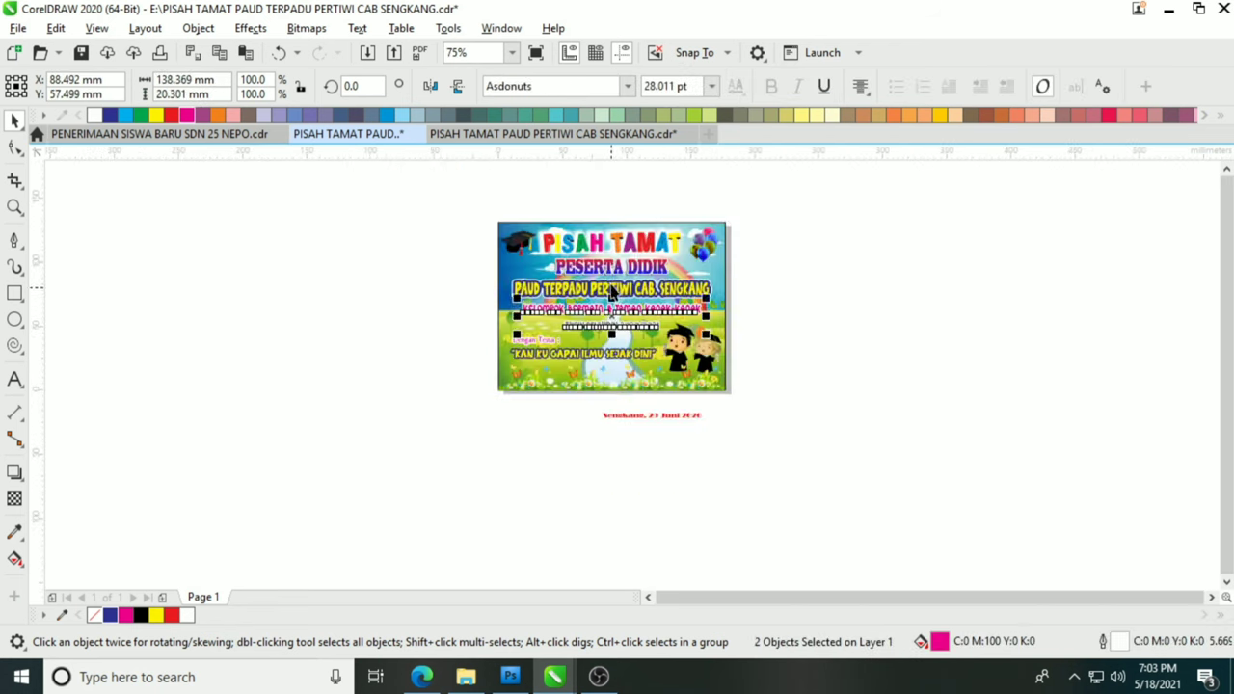
pyautogui.scroll(1, 610, 285)
# Recolour the KAN KU GAPAI ILMU SEJAK DINI text with a magenta fill and a white outline.
pyautogui.click(483, 413)
pyautogui.scroll(1, 483, 417)
pyautogui.click(462, 384)
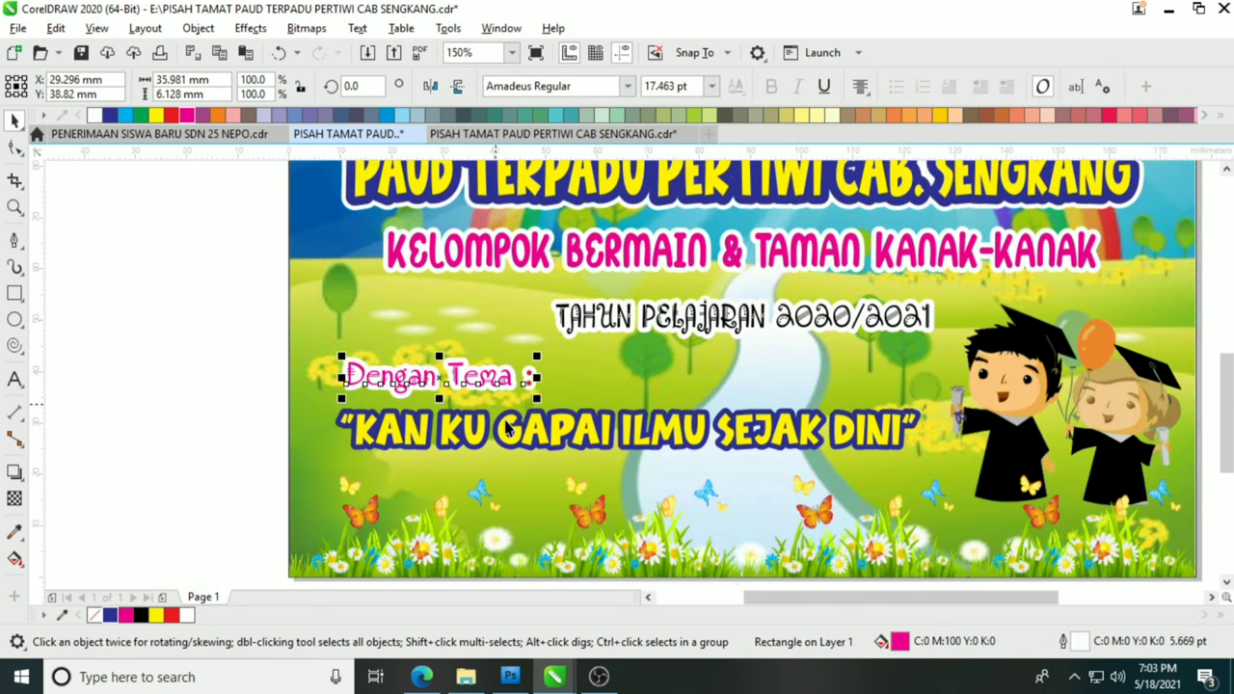
pyautogui.click(514, 429)
pyautogui.click(124, 616)
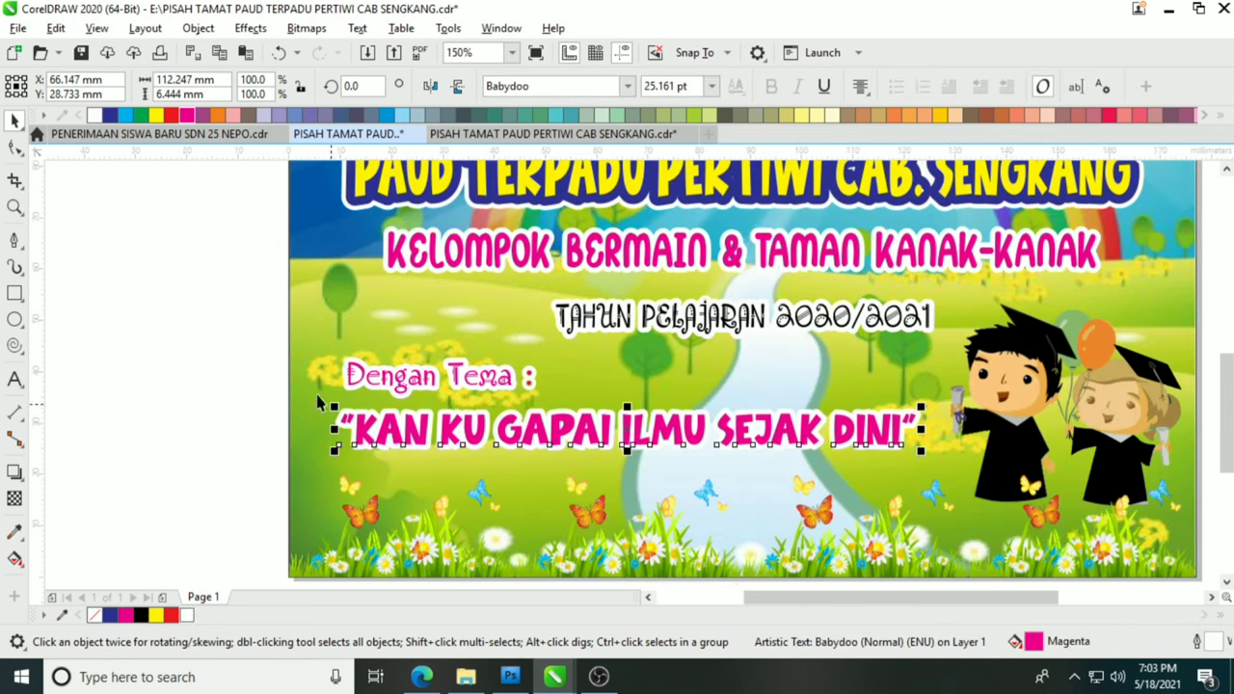
# Scale the Dengan Tema line and the theme text together to about 100 mm wide and group them.
pyautogui.moveTo(967, 511); pyautogui.dragTo(967, 511)
pyautogui.moveTo(921, 356); pyautogui.dragTo(857, 363)
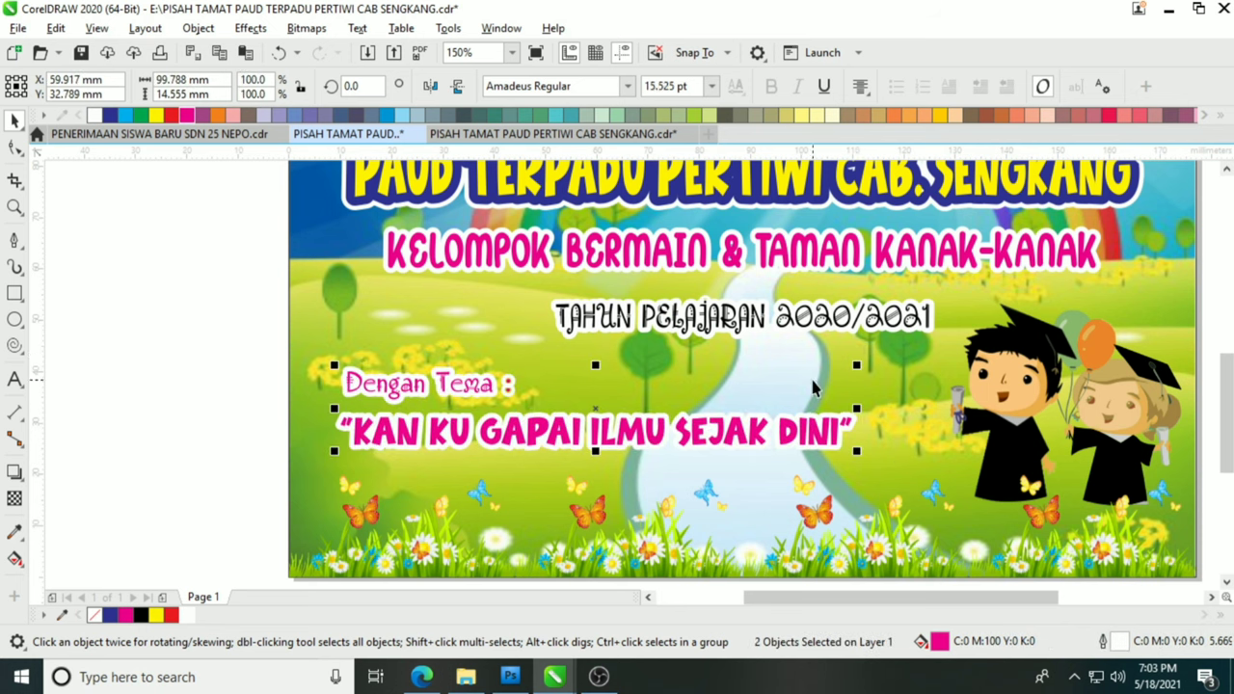
pyautogui.hotkey('ctrl', 'g')
# Fill the grouped Dengan Tema and theme text lines with blue from the full default palette.
pyautogui.click(110, 616)
pyautogui.hotkey('ctrl', 'z')
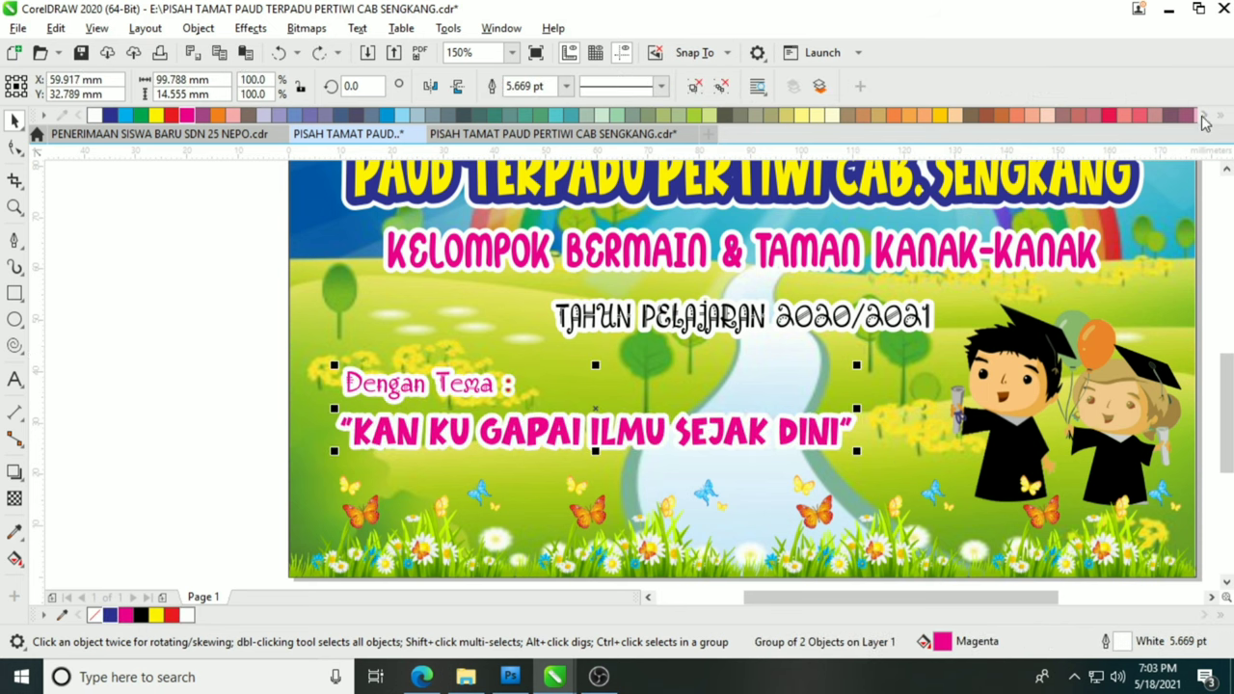
pyautogui.click(1221, 116)
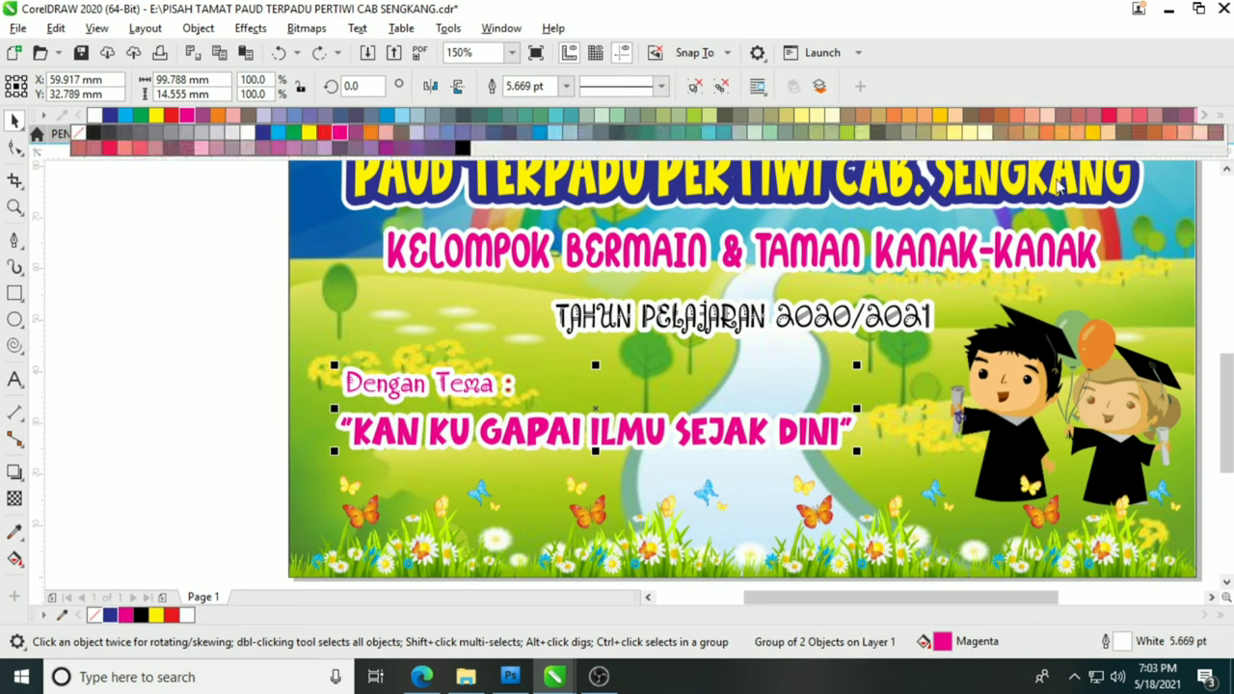
pyautogui.click(264, 133)
pyautogui.click(159, 368)
# Delete the leftover "Sengkang, 29 Juni 2020" text below the page.
pyautogui.scroll(-1, 159, 369)
pyautogui.press('F4')
pyautogui.click(677, 571)
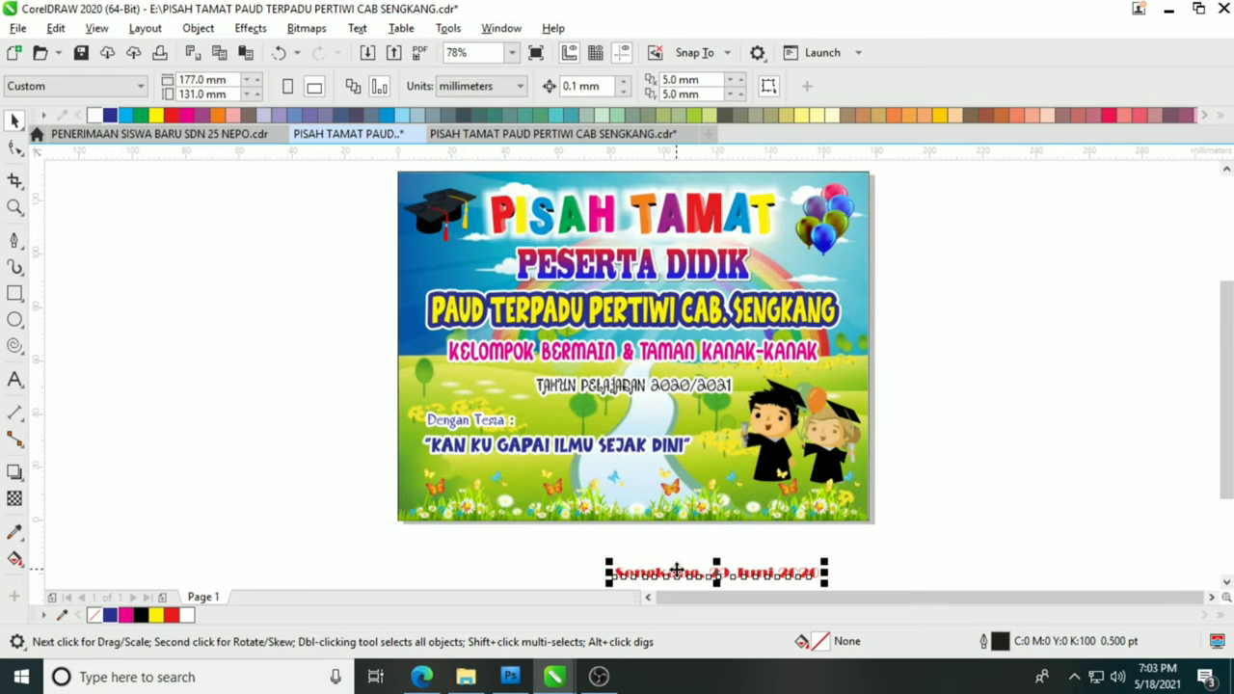
pyautogui.press('Delete')
pyautogui.press('F4')
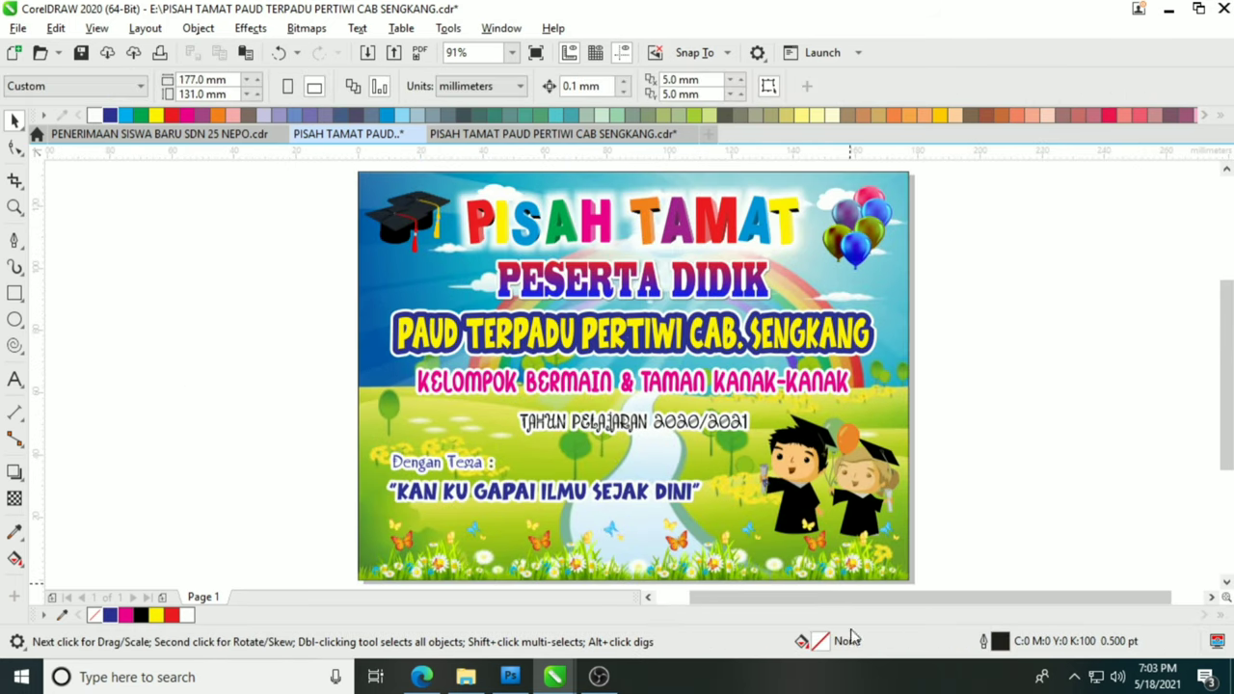
# Save the document with all objects grouped, and ungroup them again.
pyautogui.hotkey('ctrl', 'a')
pyautogui.hotkey('ctrl', 'g')
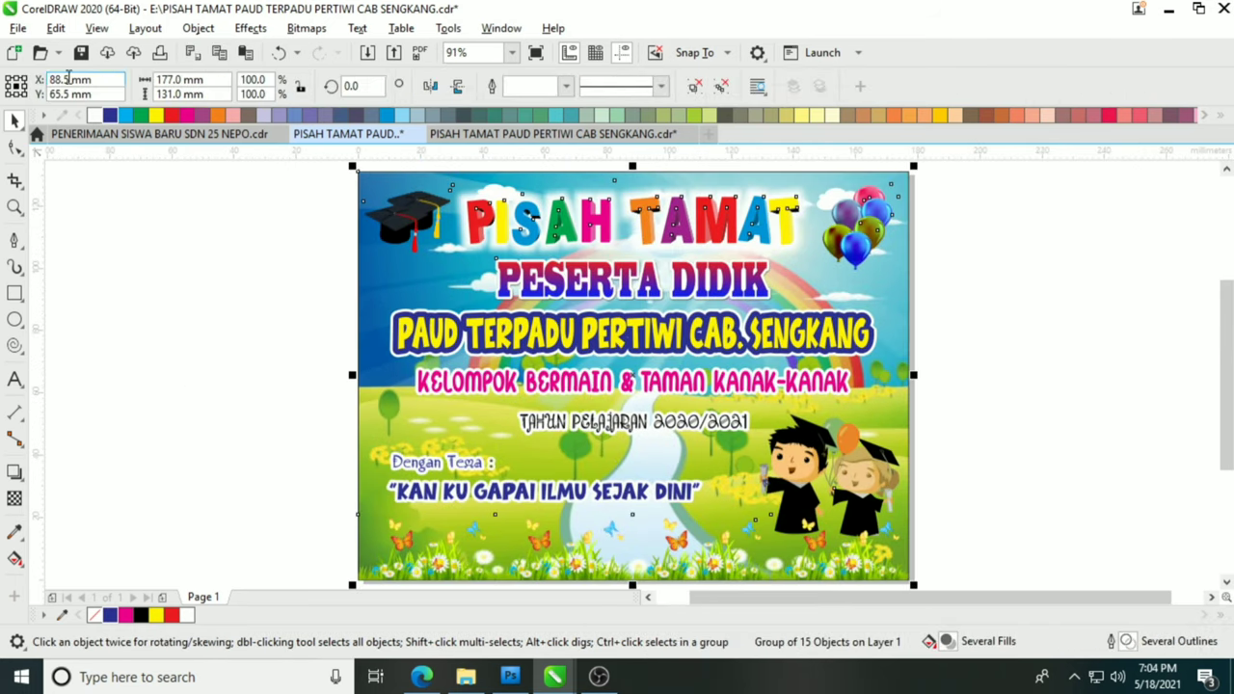
pyautogui.scroll(1, 427, 214)
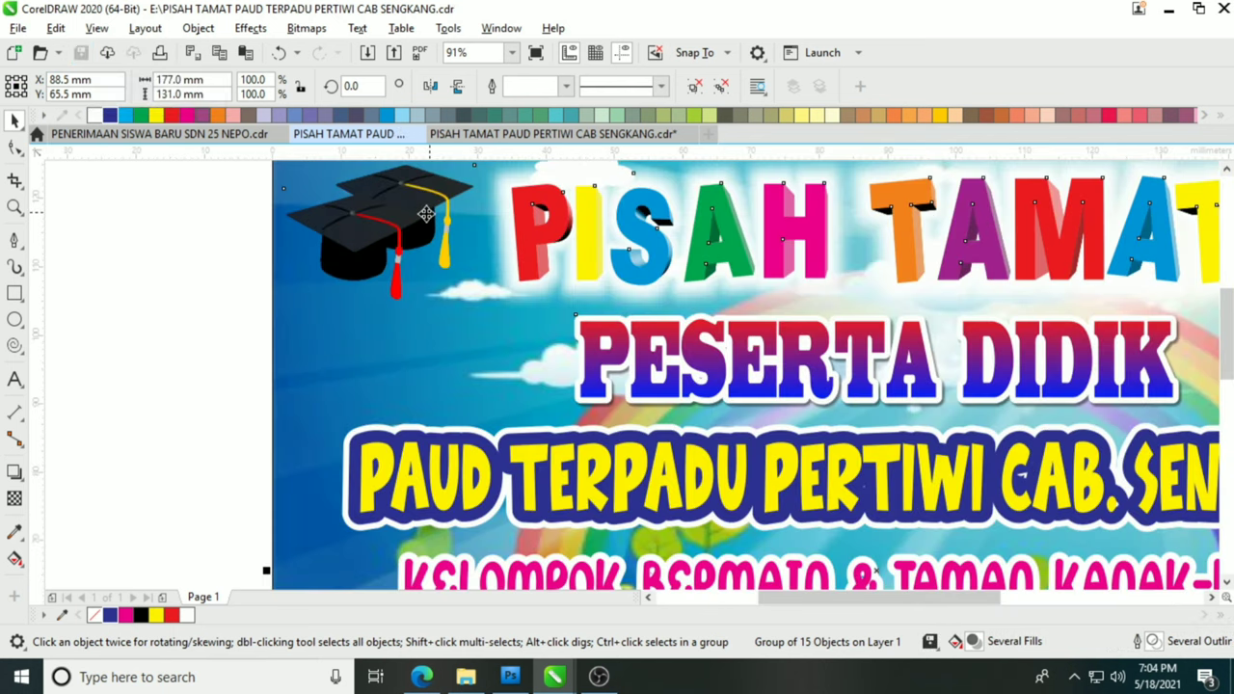
pyautogui.hotkey('ctrl', 'u')
pyautogui.click(206, 315)
pyautogui.hotkey('shift', 'F4')
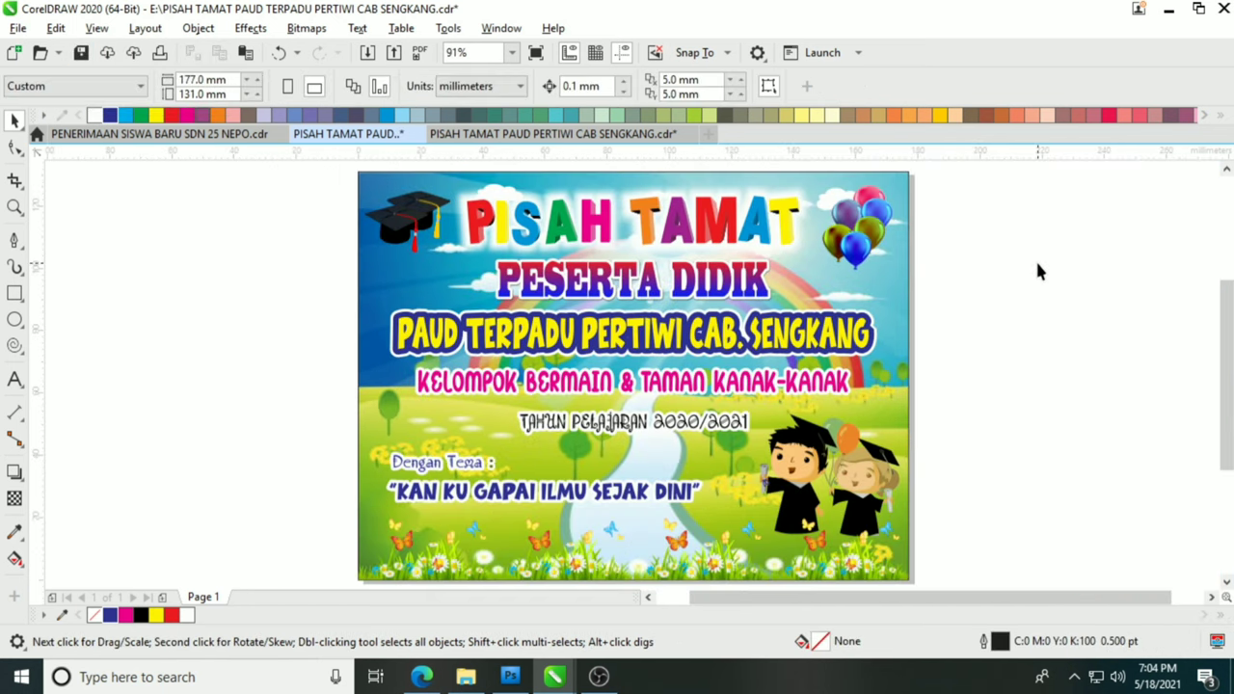
# Nudge the two graduate children up and enlarge them slightly from their upper-left corner.
pyautogui.click(837, 526)
pyautogui.scroll(3, 837, 525)
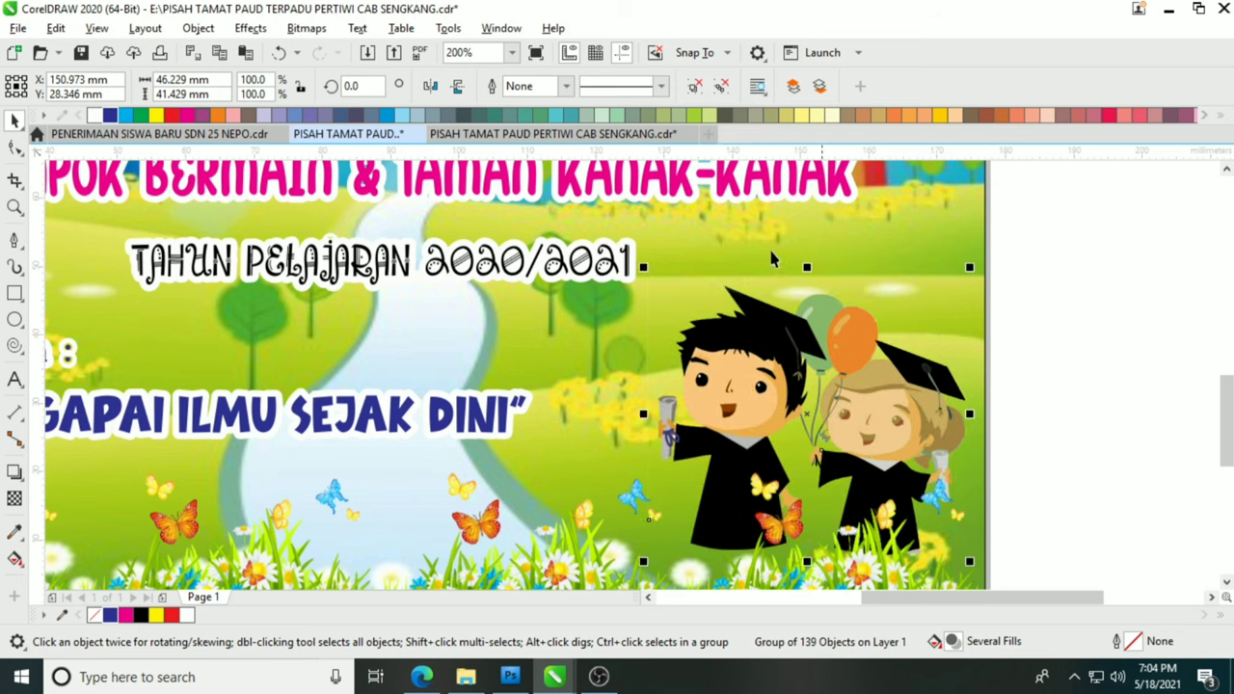
pyautogui.press('Up')
pyautogui.press('Up')
pyautogui.press('Up')
pyautogui.moveTo(644, 226); pyautogui.dragTo(623, 206)
pyautogui.hotkey('shift', 'F4')
pyautogui.click(1092, 300)
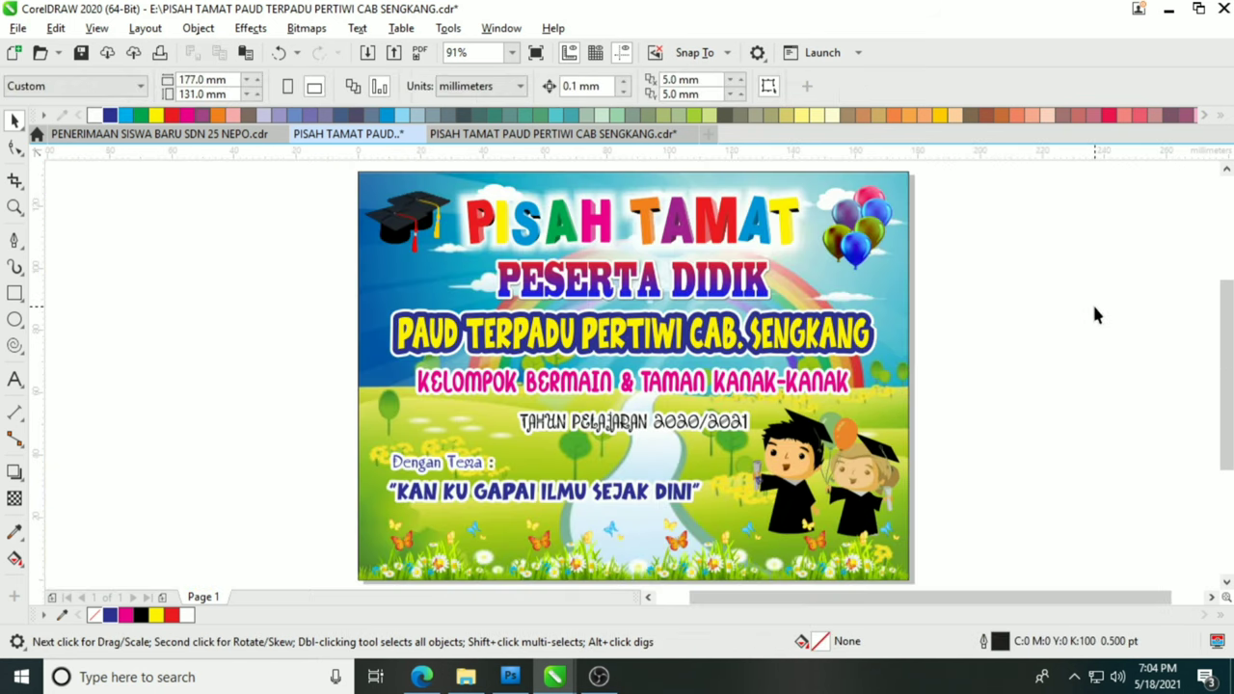